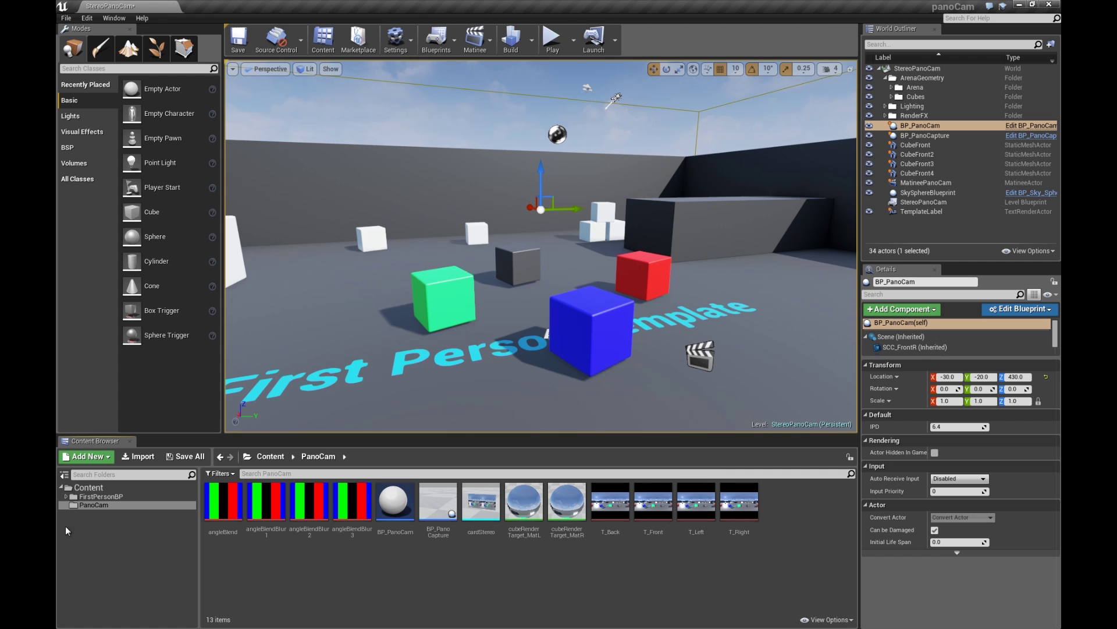
Browse the PanoCam folder and select the BP_PanoCapture and BP_PanoCam blueprint assets.
click(93, 496)
click(93, 506)
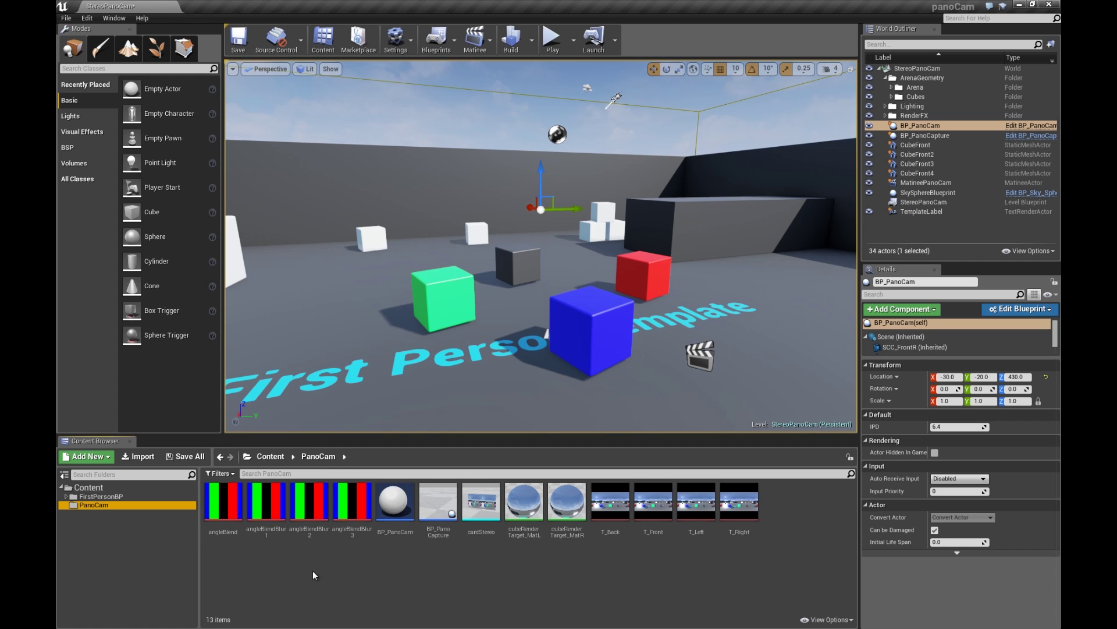
click(426, 519)
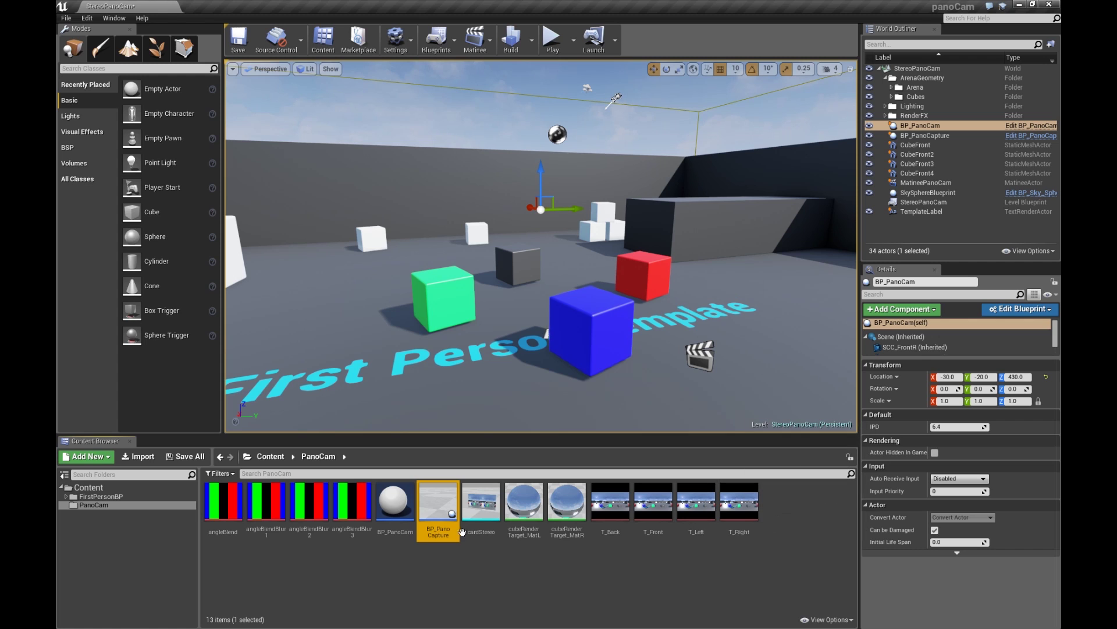
click(408, 520)
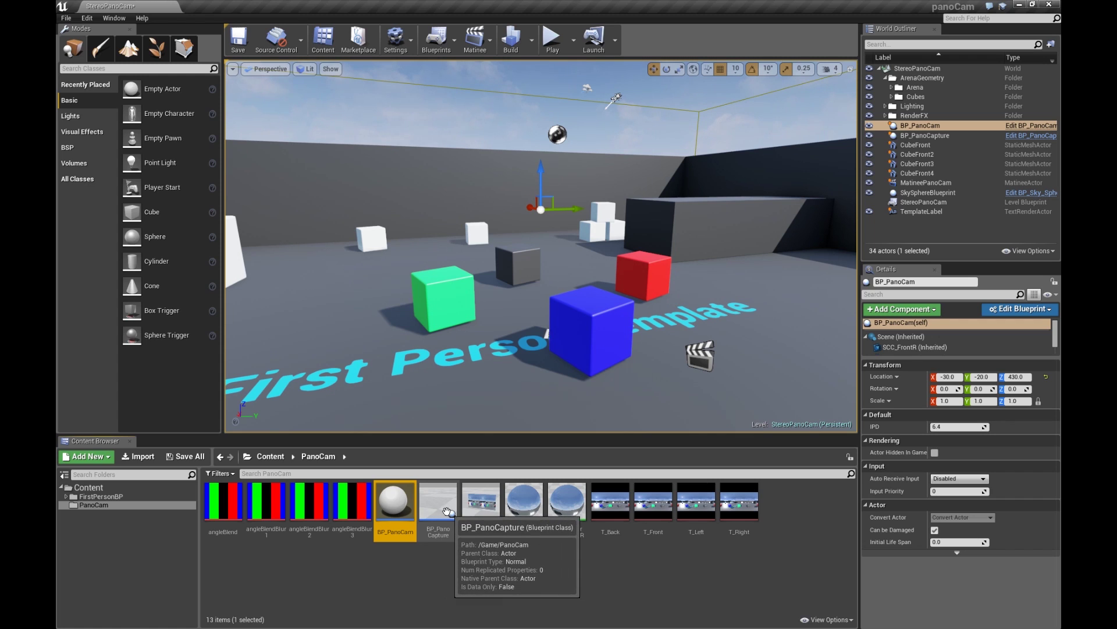
Lower the BP_PanoCam actor's Location Z from 430 to 380.
click(930, 135)
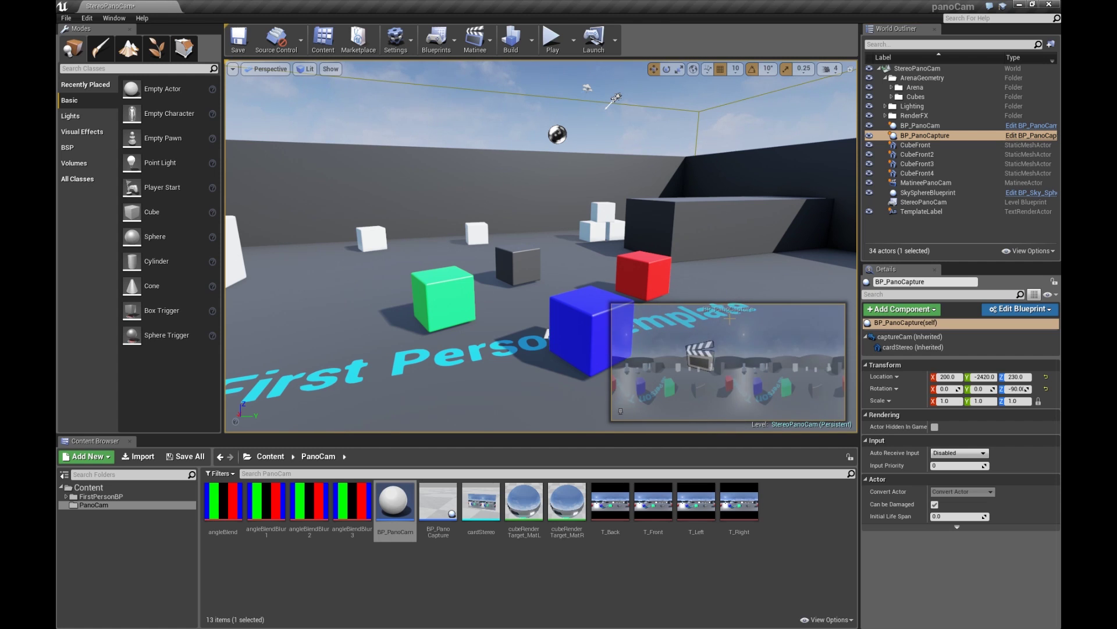
click(920, 125)
mouse_move(537, 173)
mouse_down()
mouse_move(542, 222)
mouse_move(548, 189)
mouse_up()
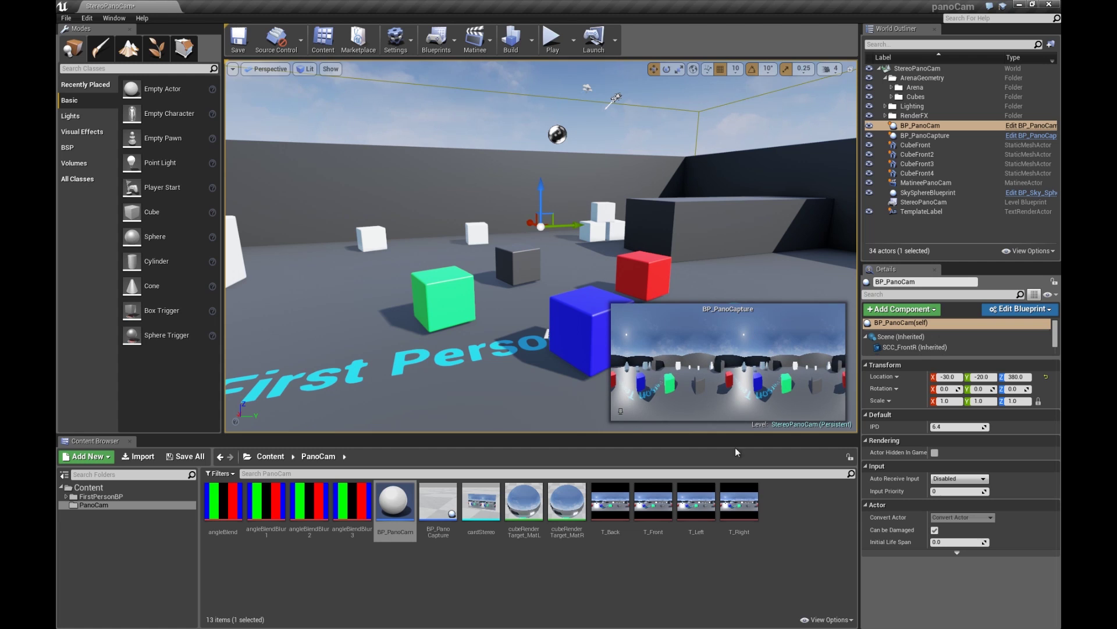
Frame BP_PanoCapture and orbit and zoom to view it from above, below and the side.
click(917, 135)
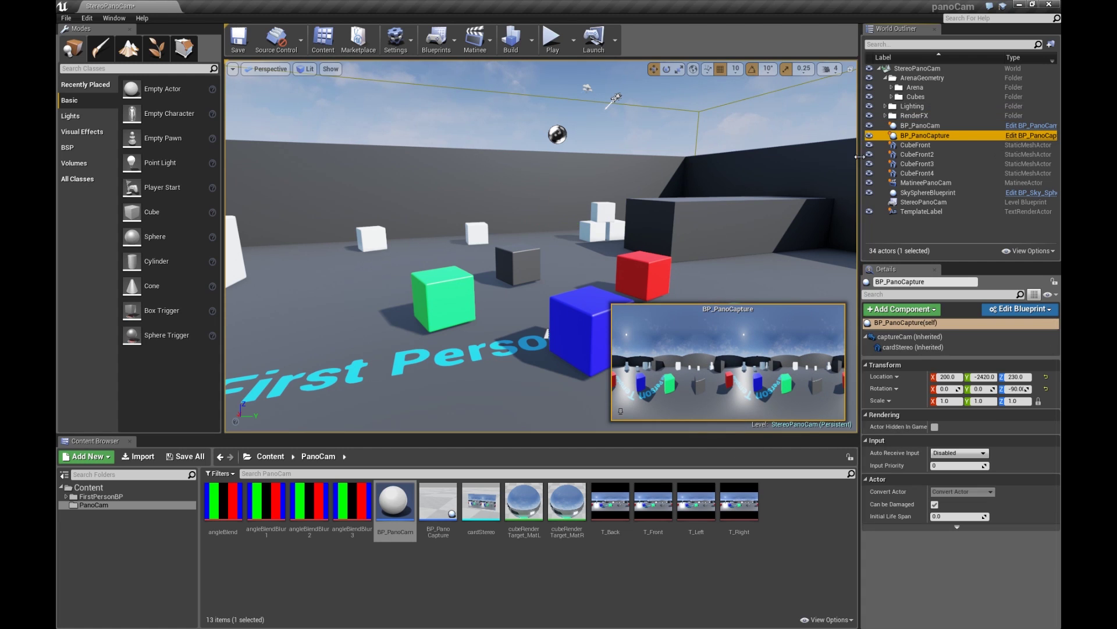
key(f)
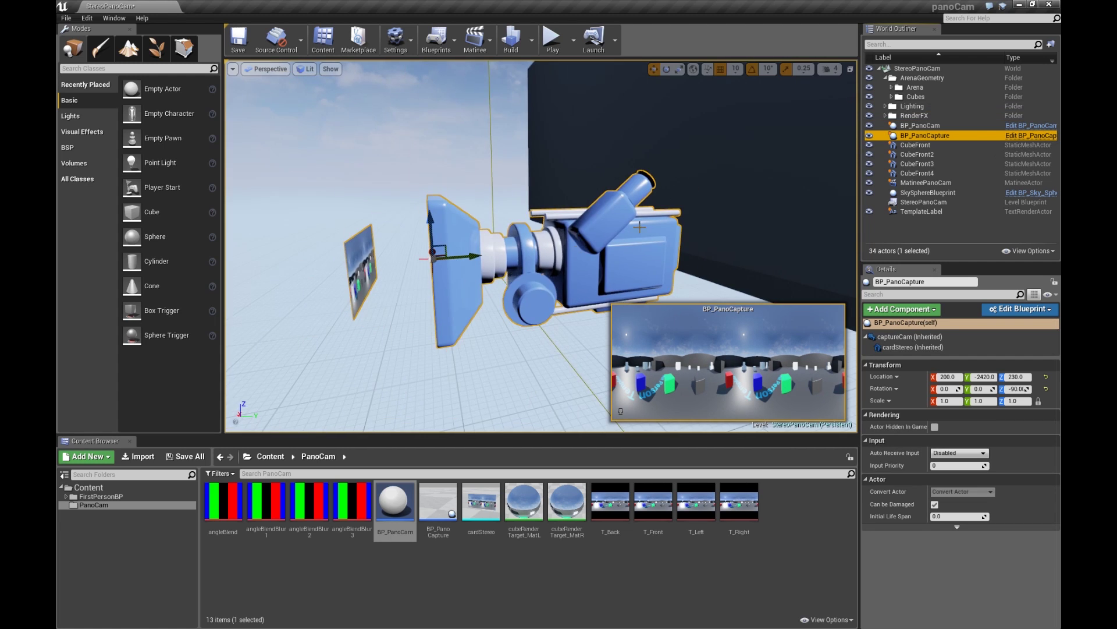
alt+drag(517, 250, 535, 233)
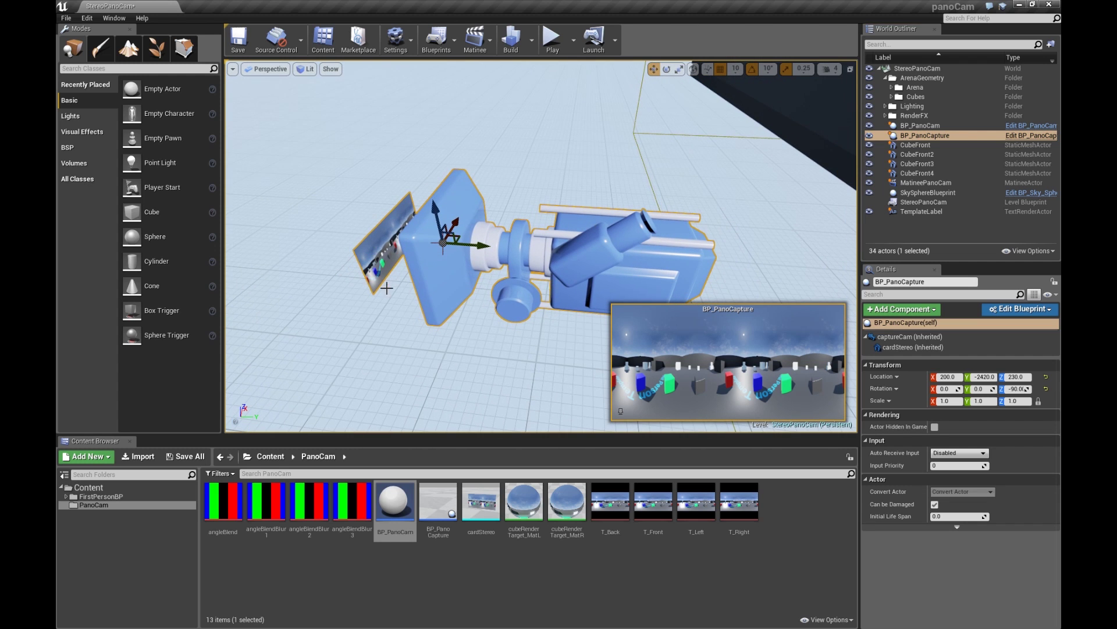
alt+drag(386, 288, 419, 315)
scroll(362, 283, up, 3)
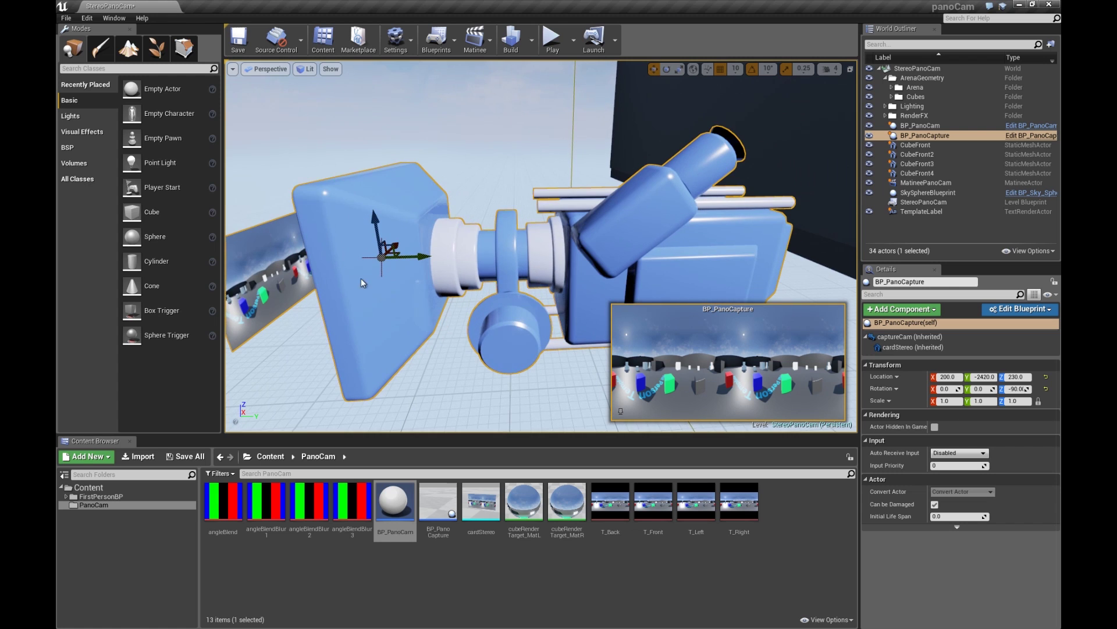
alt+drag(363, 226, 416, 260)
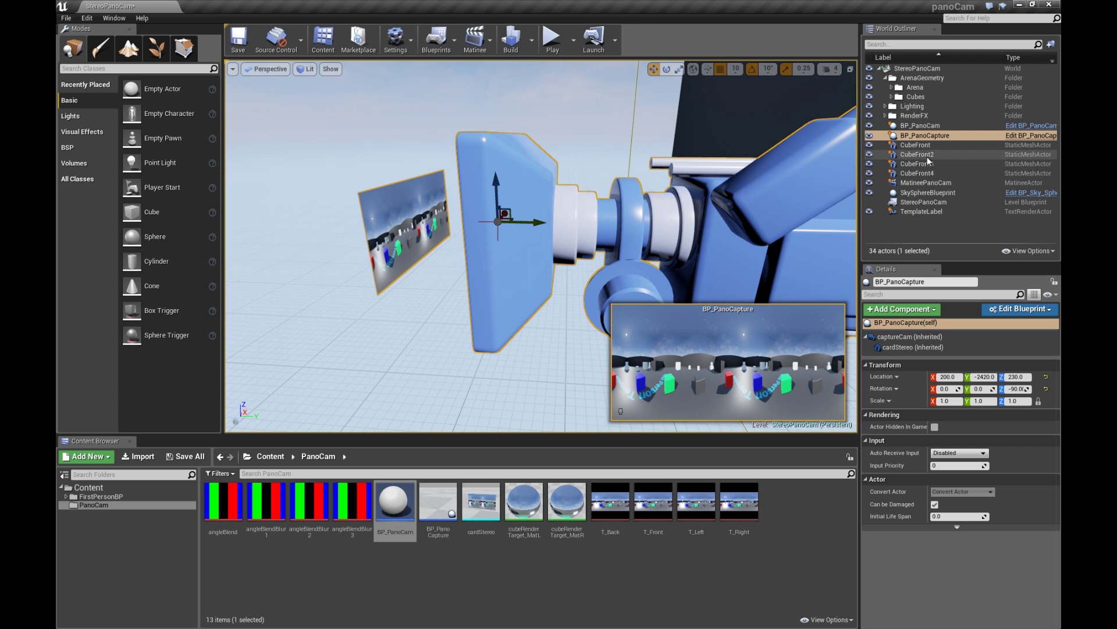
click(925, 154)
Frame the CubeFront2 cube, then slide BP_PanoCam along Y from -20 to -10.
key(f)
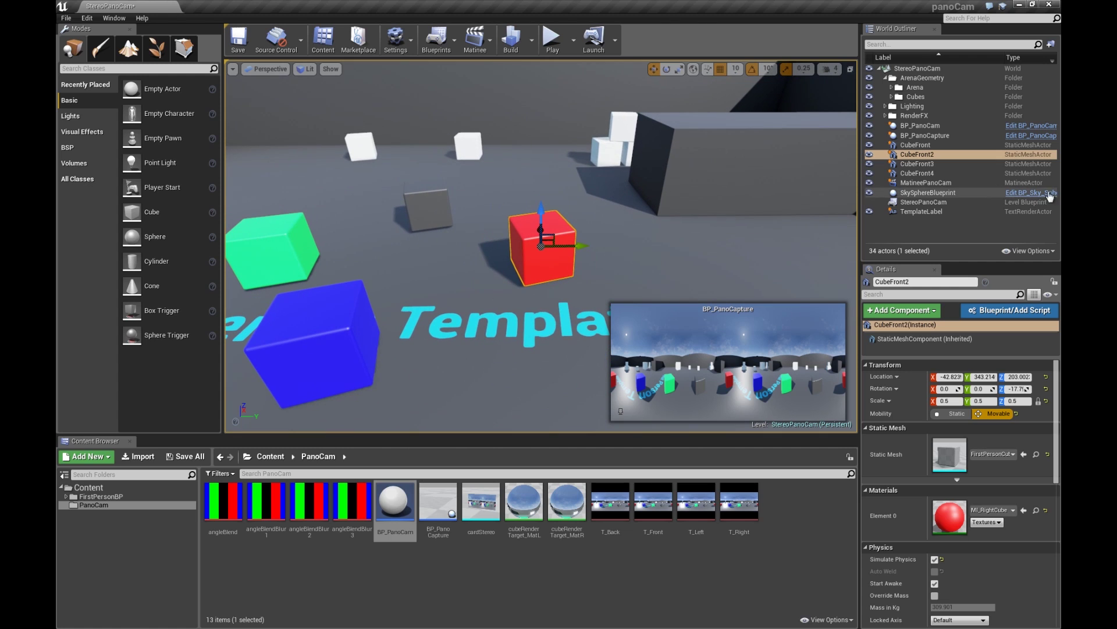
click(925, 126)
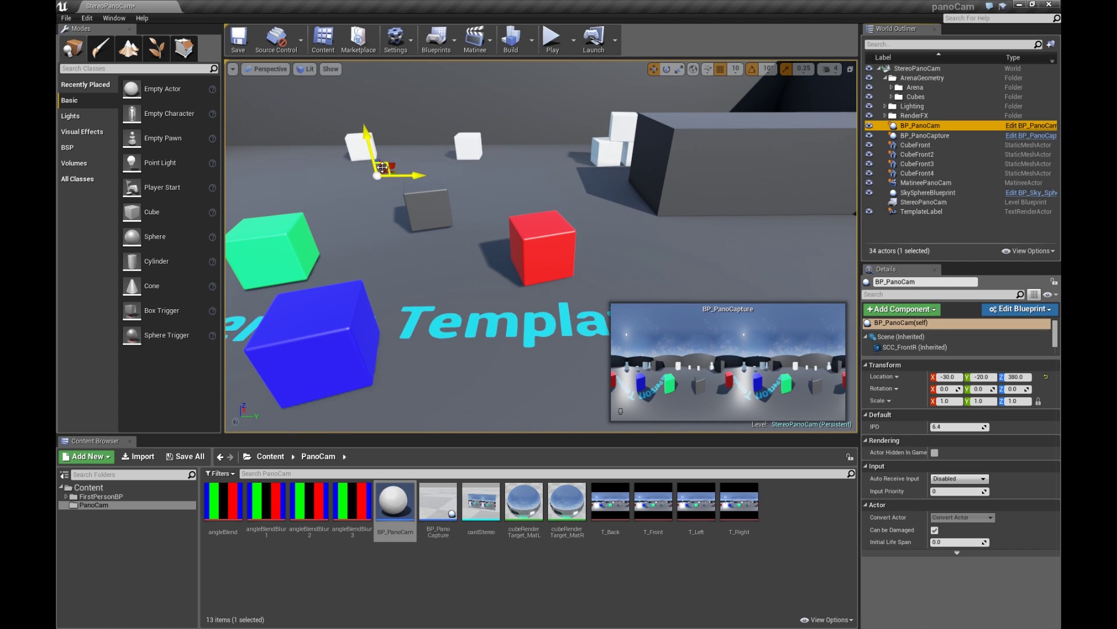
drag(406, 175, 416, 205)
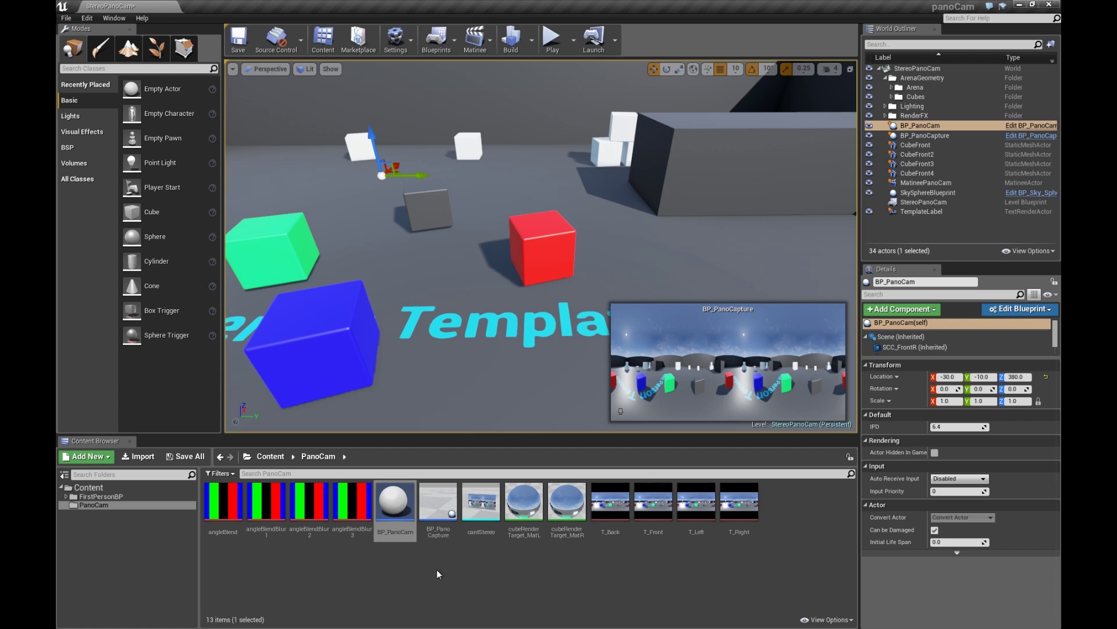
click(320, 507)
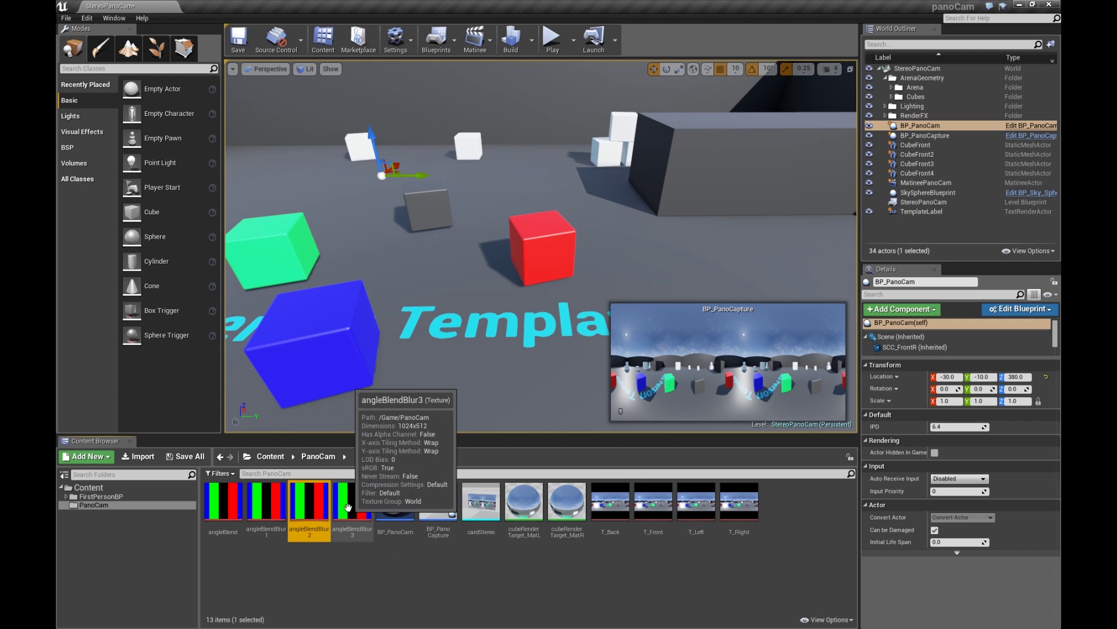
click(352, 503)
click(233, 507)
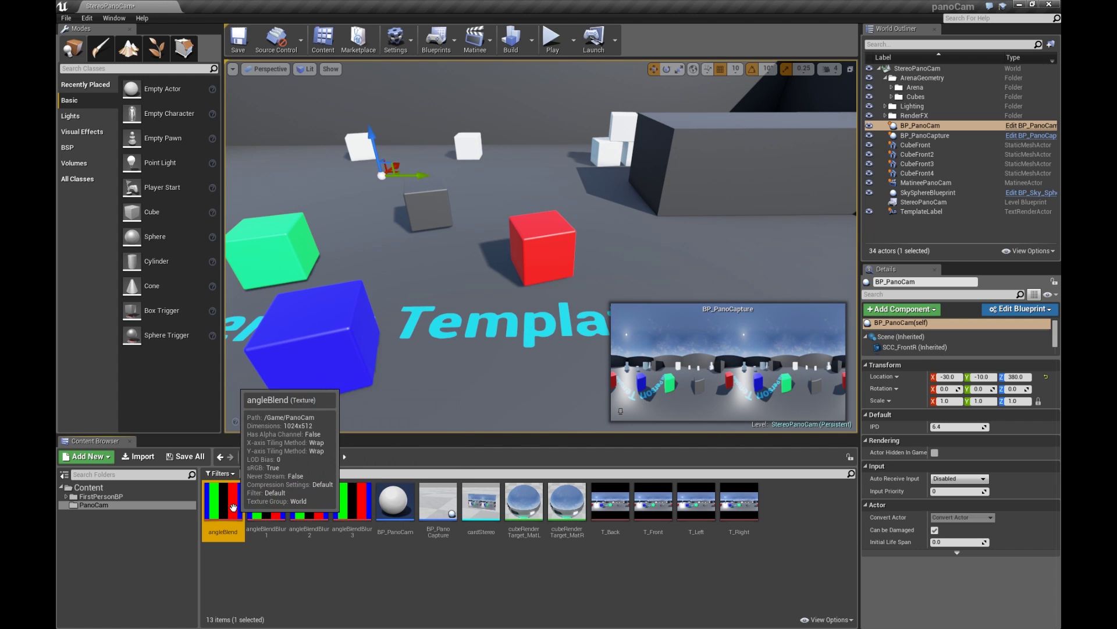
click(262, 506)
click(312, 506)
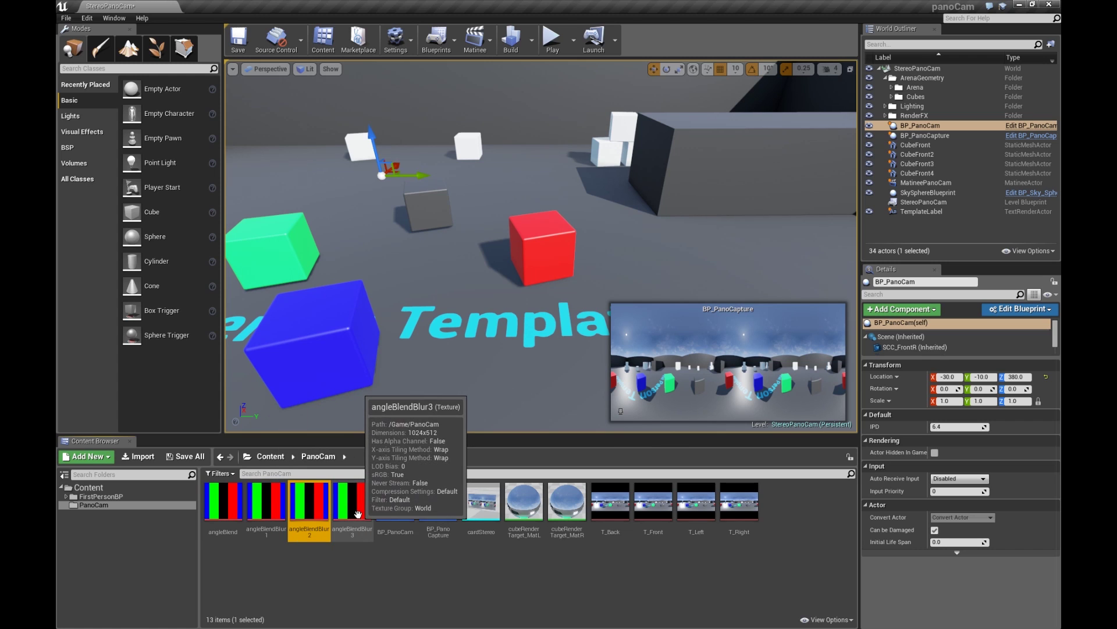
click(357, 509)
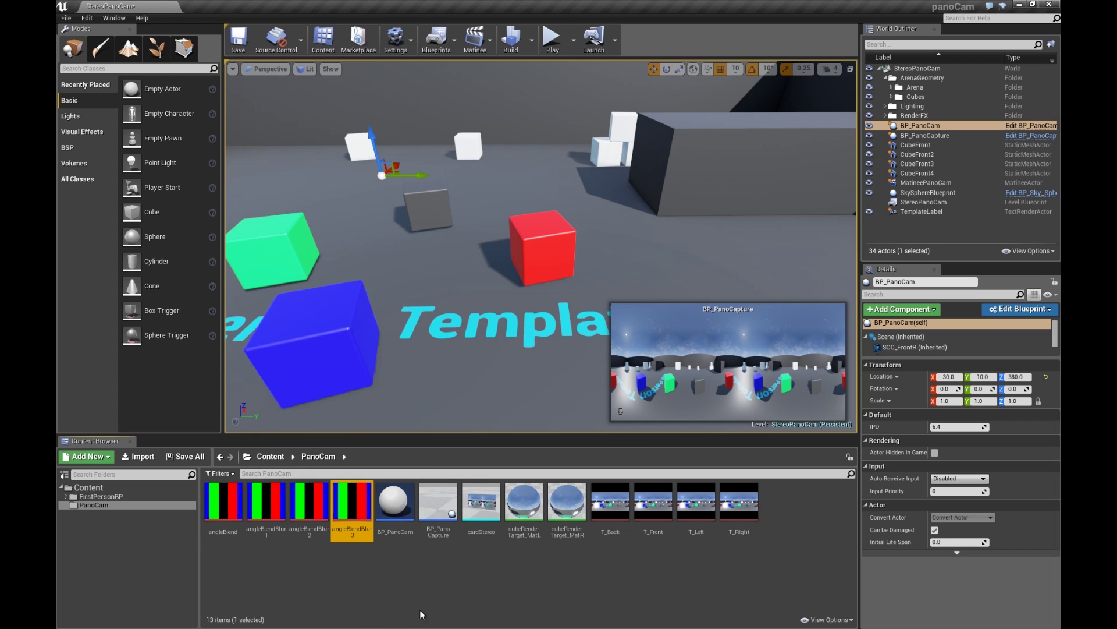
double_click(355, 512)
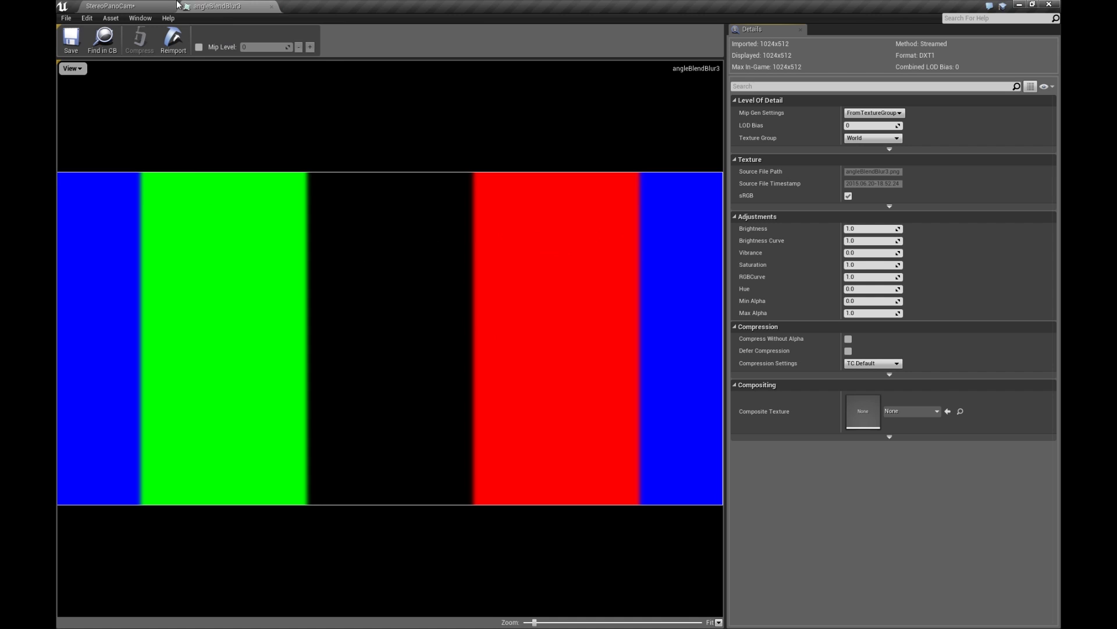
click(272, 7)
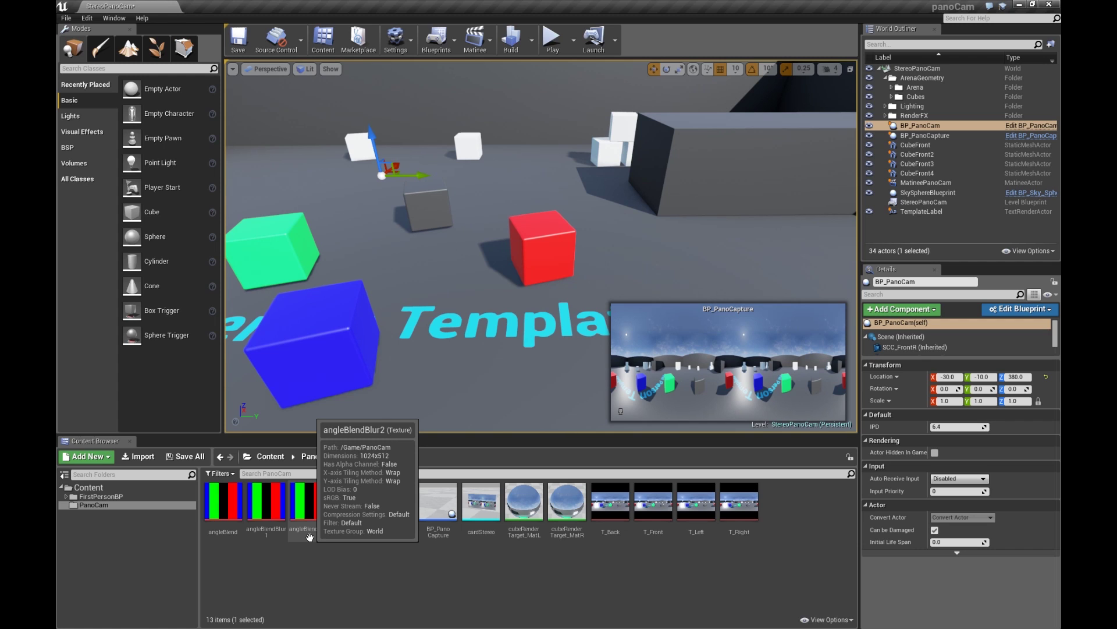
click(337, 572)
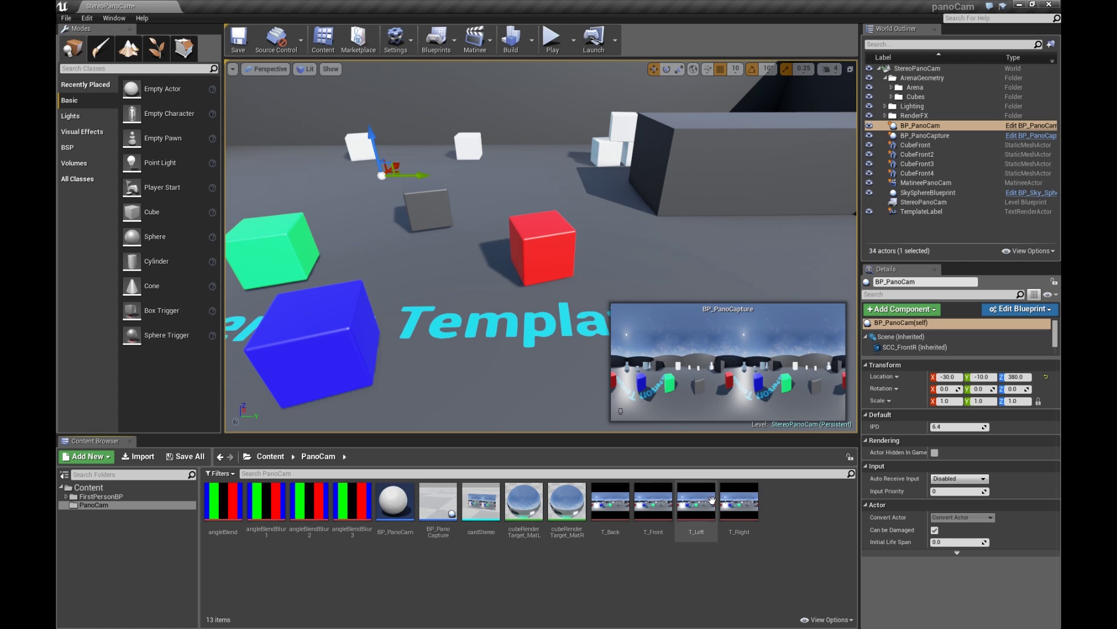
click(610, 501)
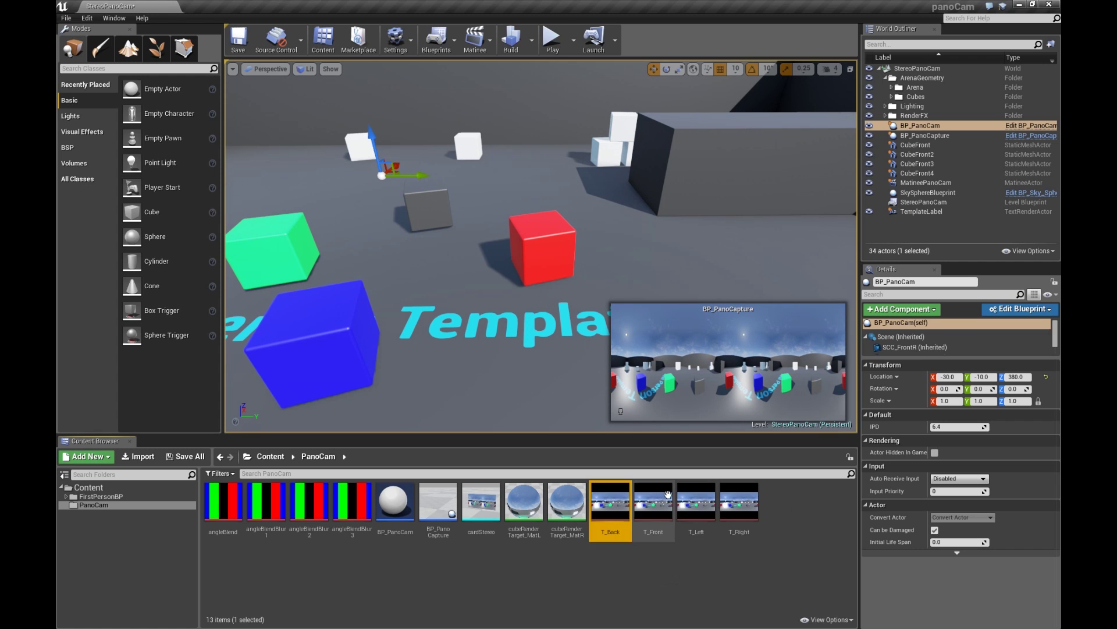
click(709, 497)
click(739, 501)
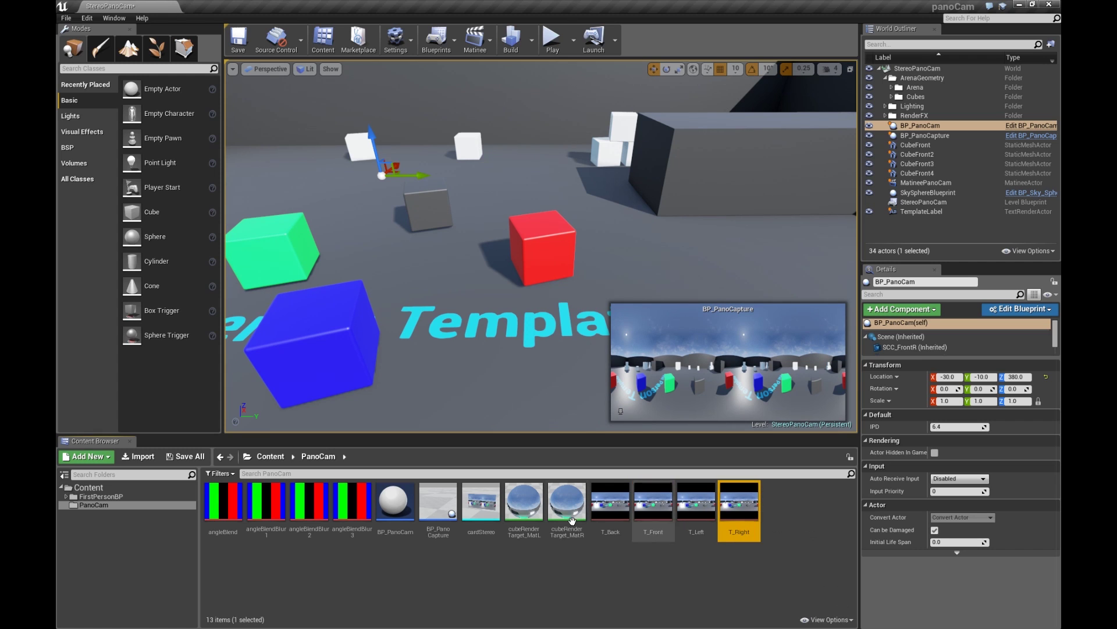
double_click(608, 507)
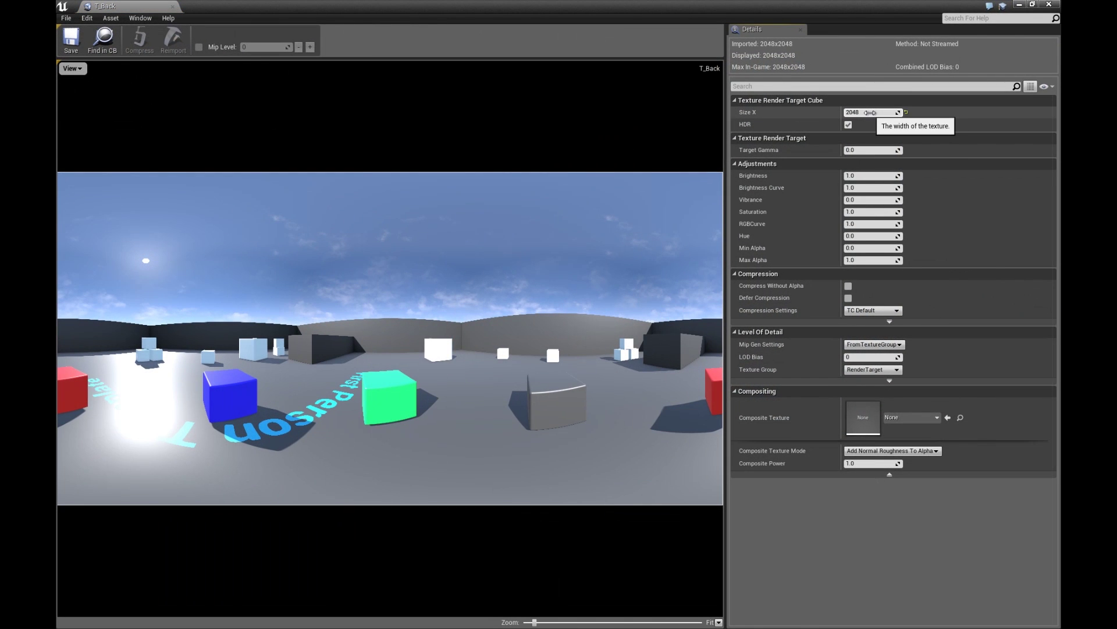
click(872, 112)
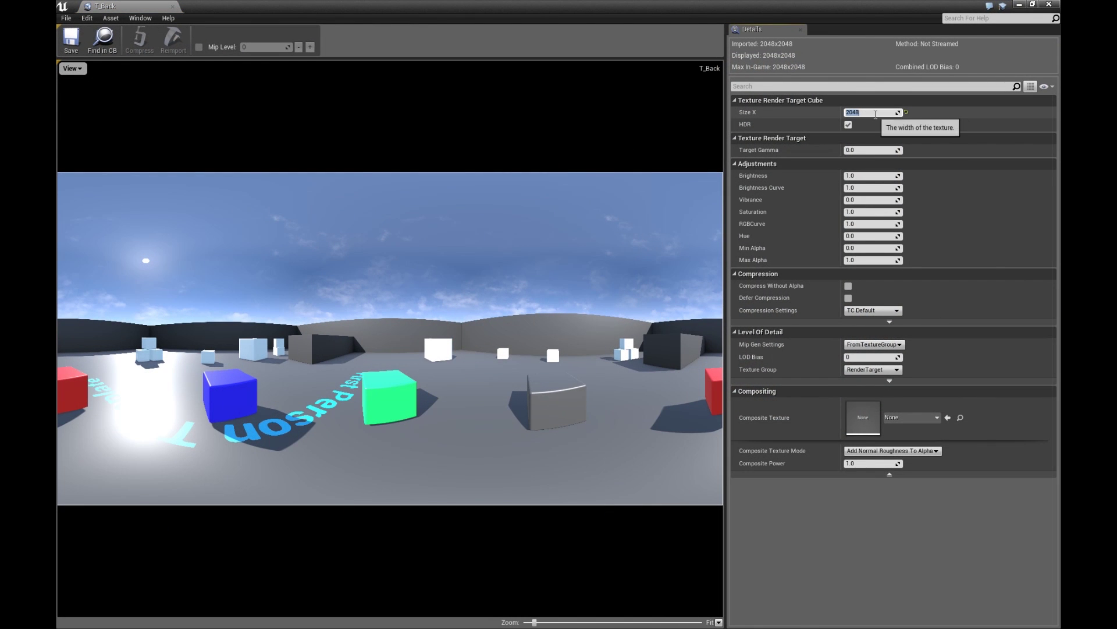
click(173, 7)
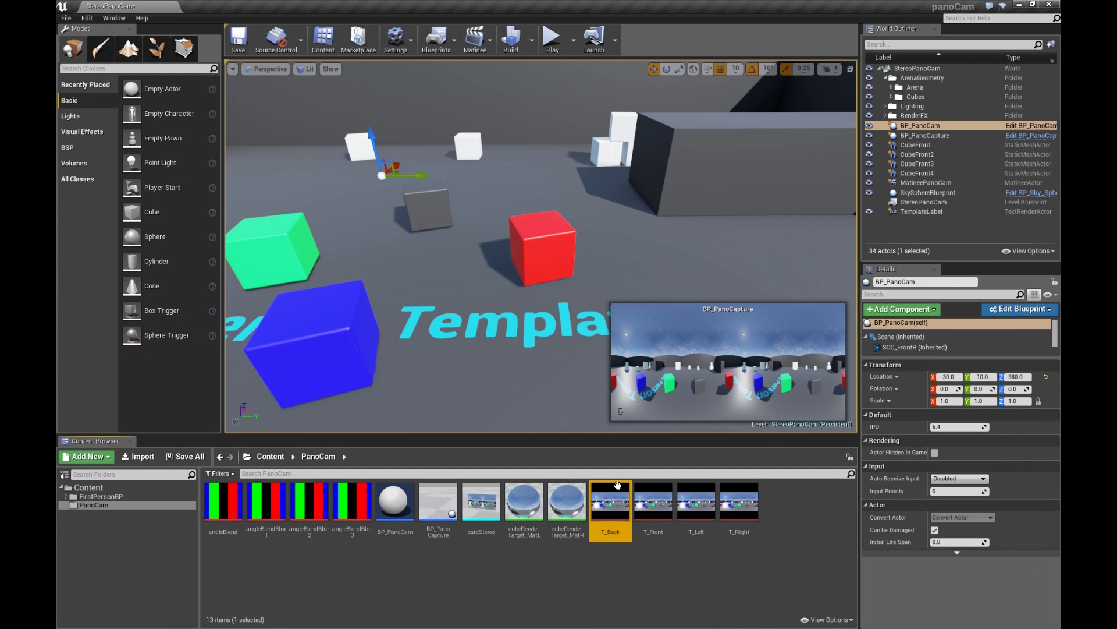
key(Right)
key(Right)
key(Right)
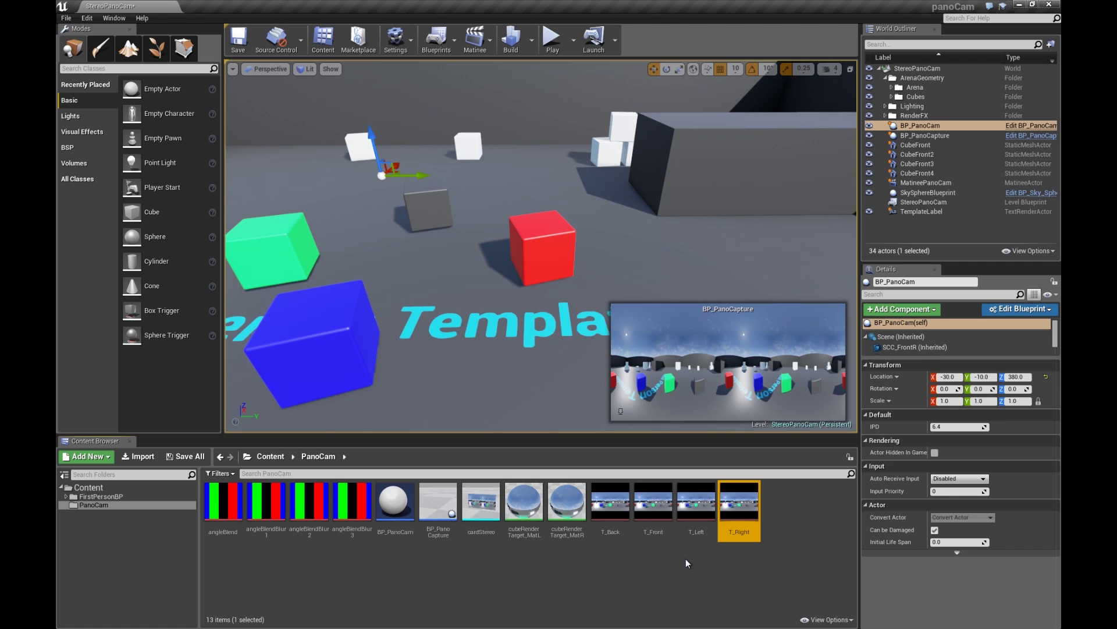
click(557, 586)
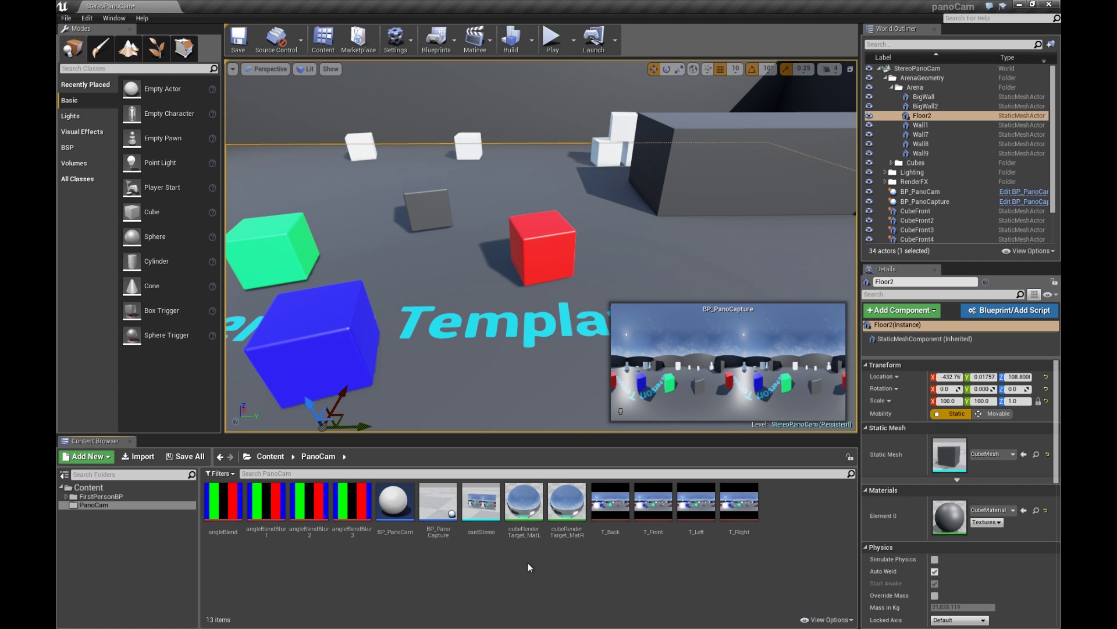
click(524, 503)
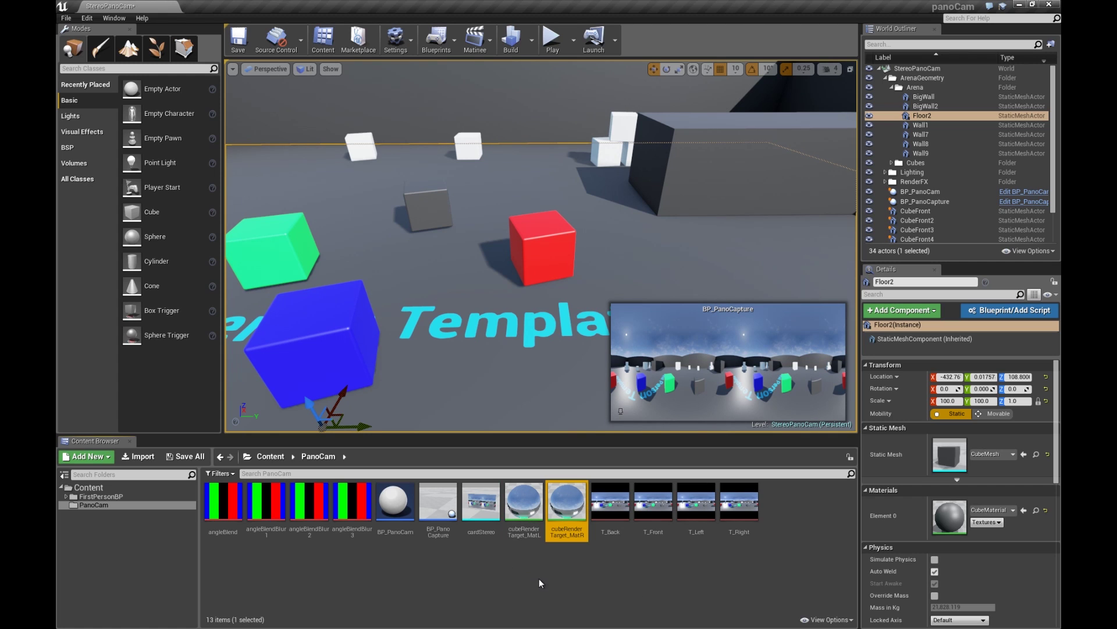
Open cubeRenderTarget_MatL, zoom into its graph and show the Front Custom node's code.
double_click(524, 505)
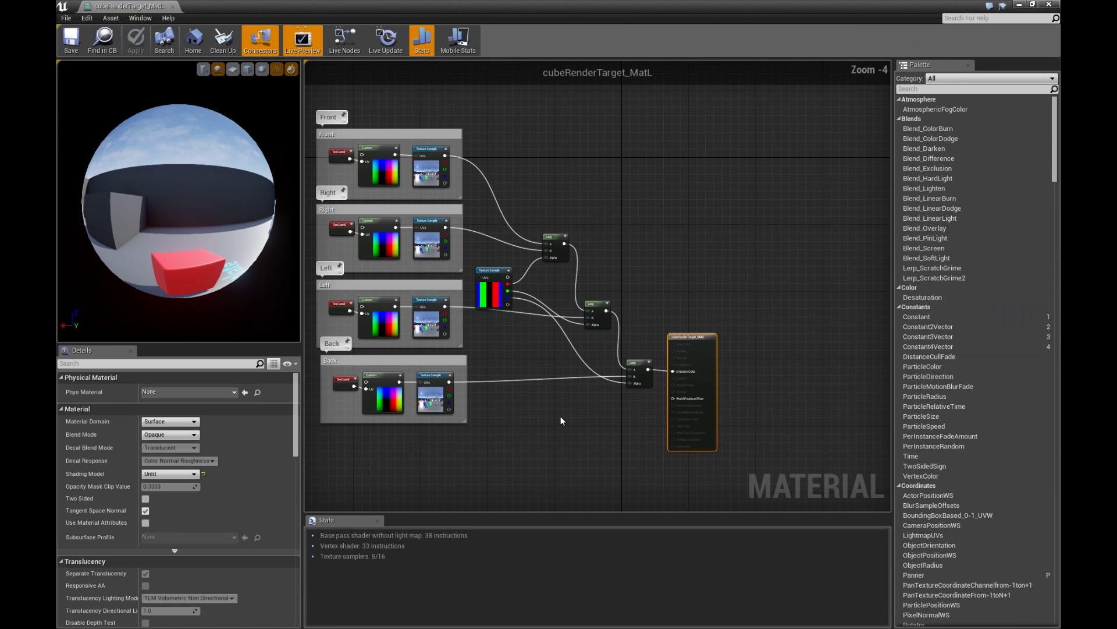
right_drag(492, 351, 571, 393)
scroll(570, 393, up, 1)
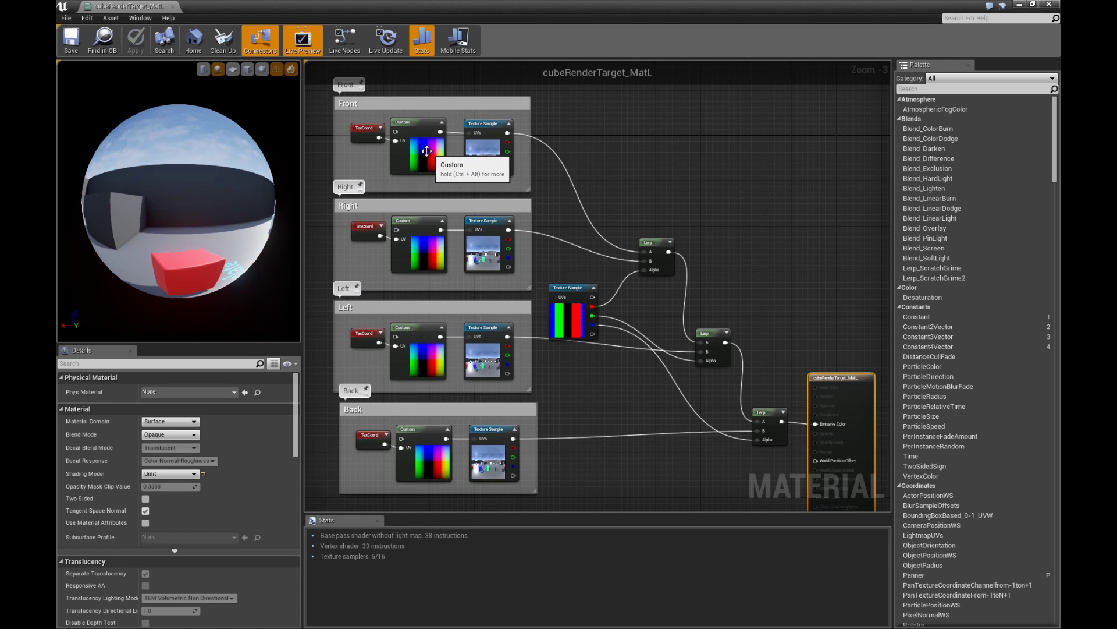
drag(363, 130, 352, 126)
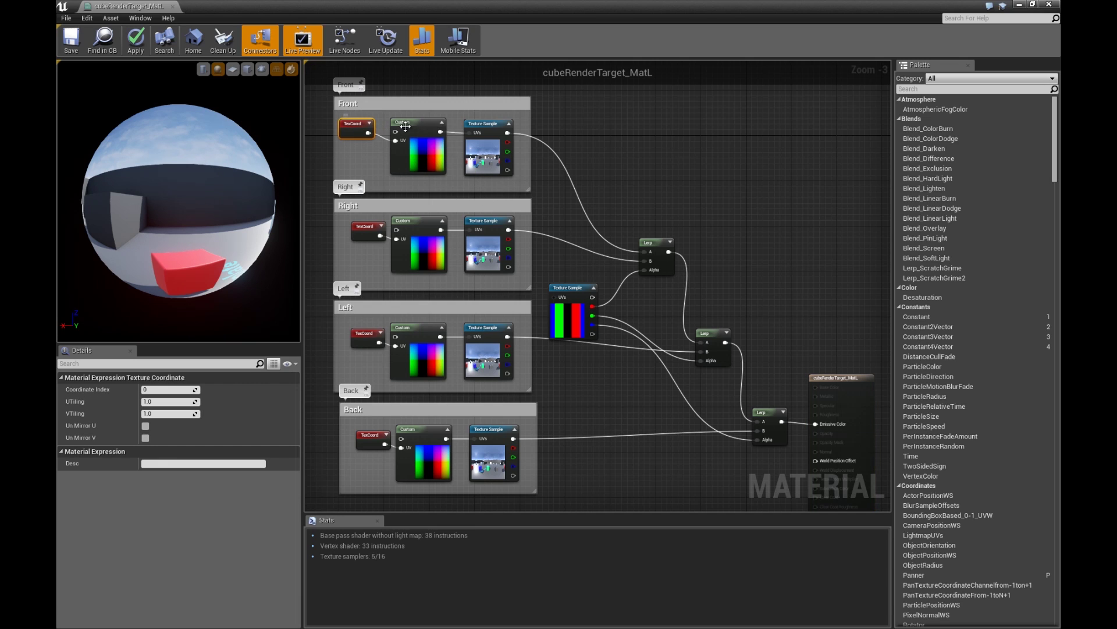
click(415, 125)
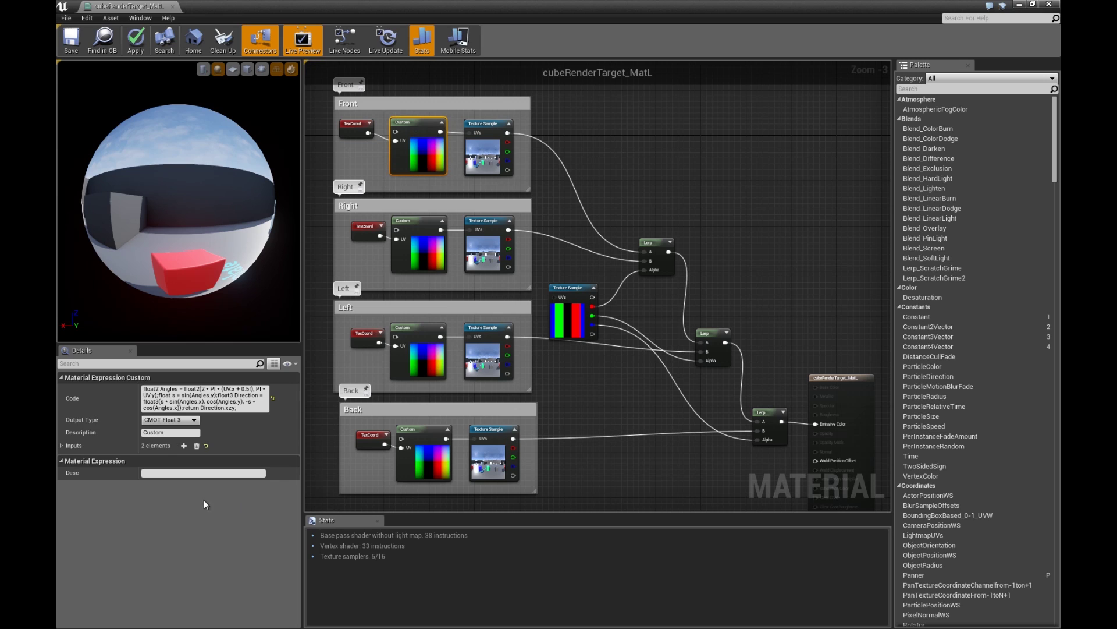
Inspect the Custom code, Front and blend-mask texture samples and output node, then close the material.
drag(237, 407, 132, 385)
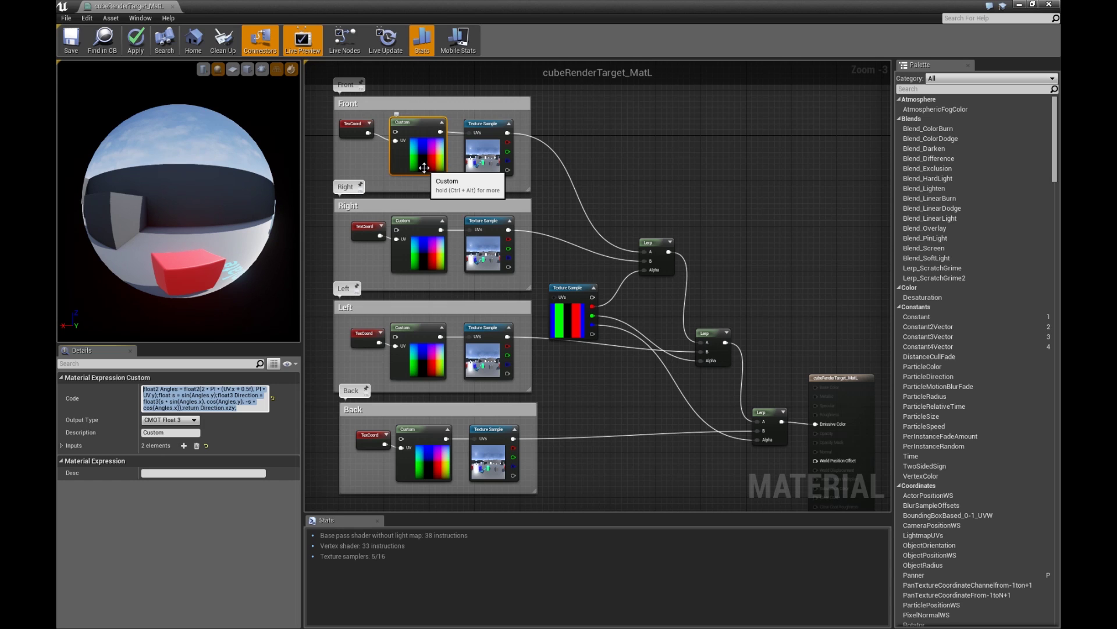
click(486, 129)
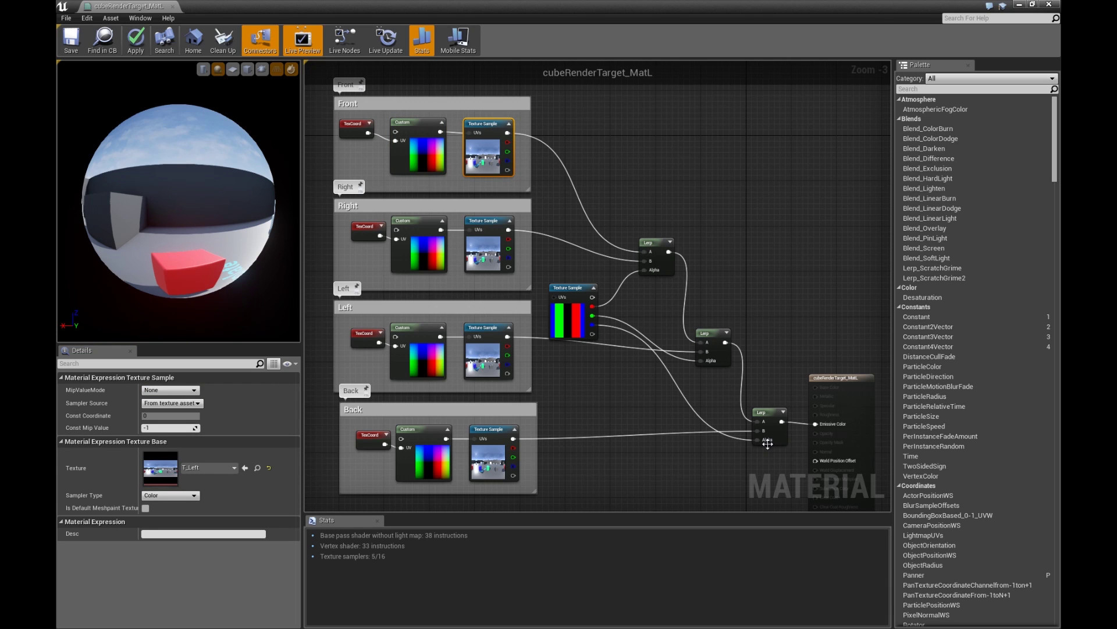
click(565, 290)
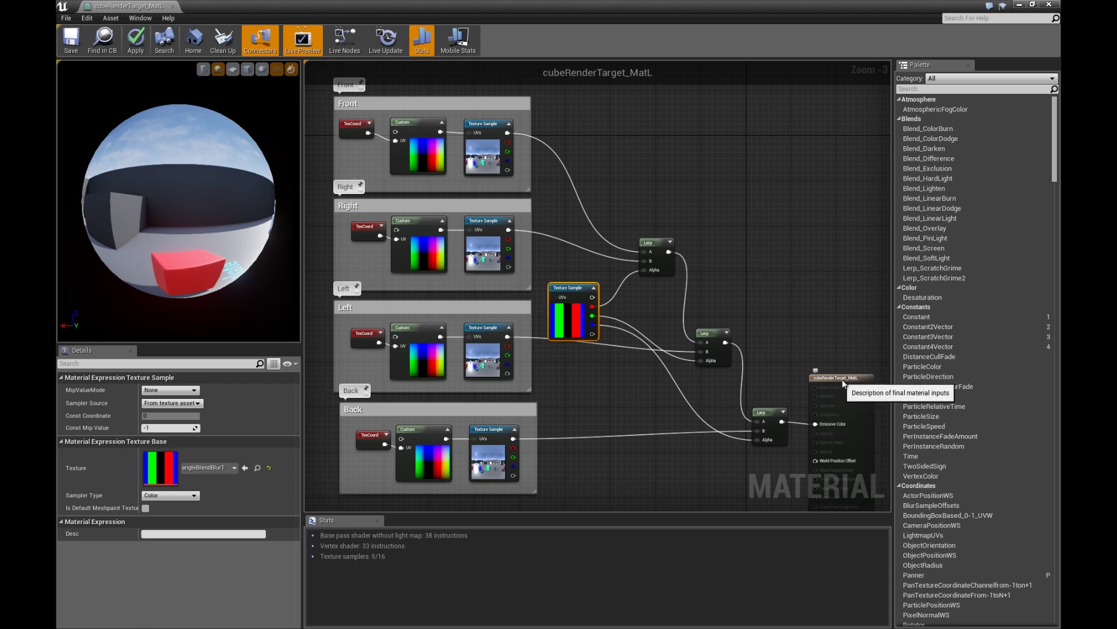
drag(843, 383, 848, 383)
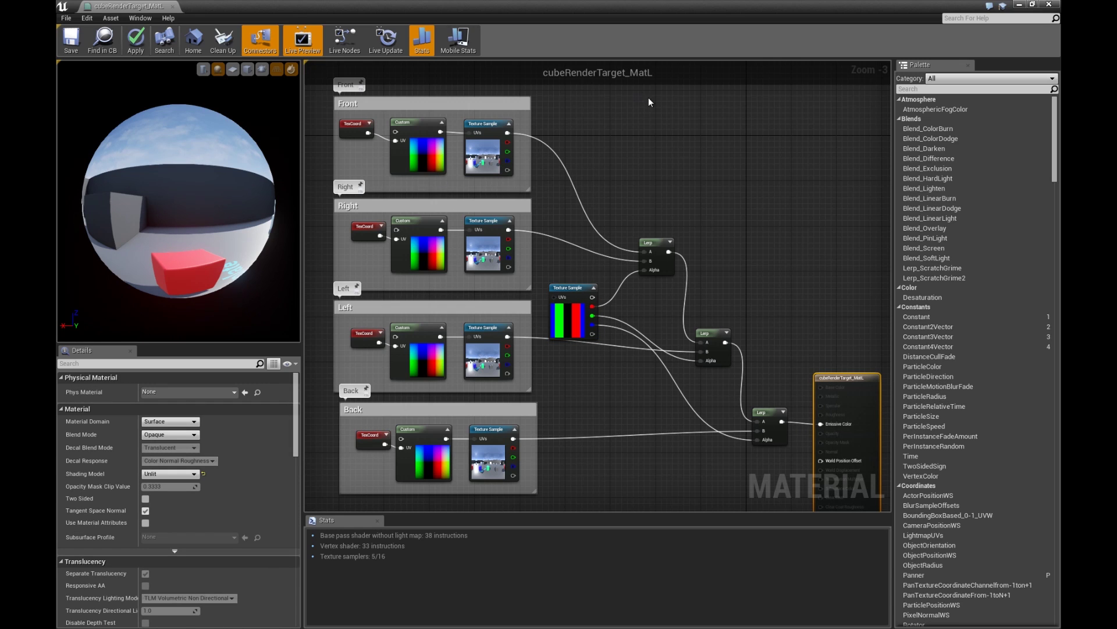
click(172, 7)
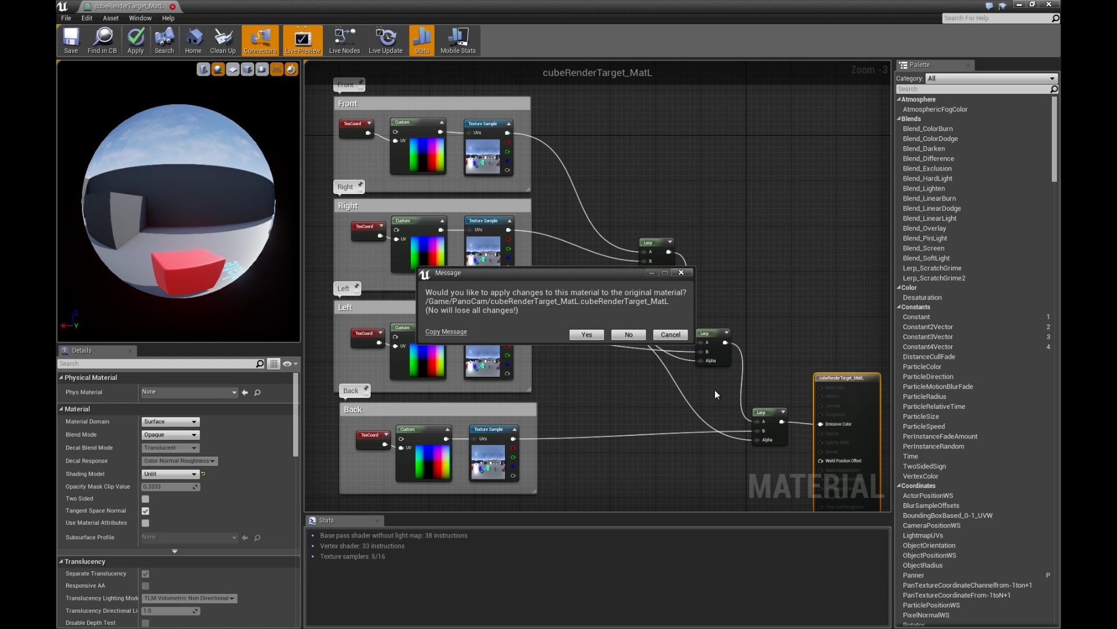
Answer the apply-changes prompt, preview the cardStereo mesh, and select all 13 PanoCam assets.
click(615, 332)
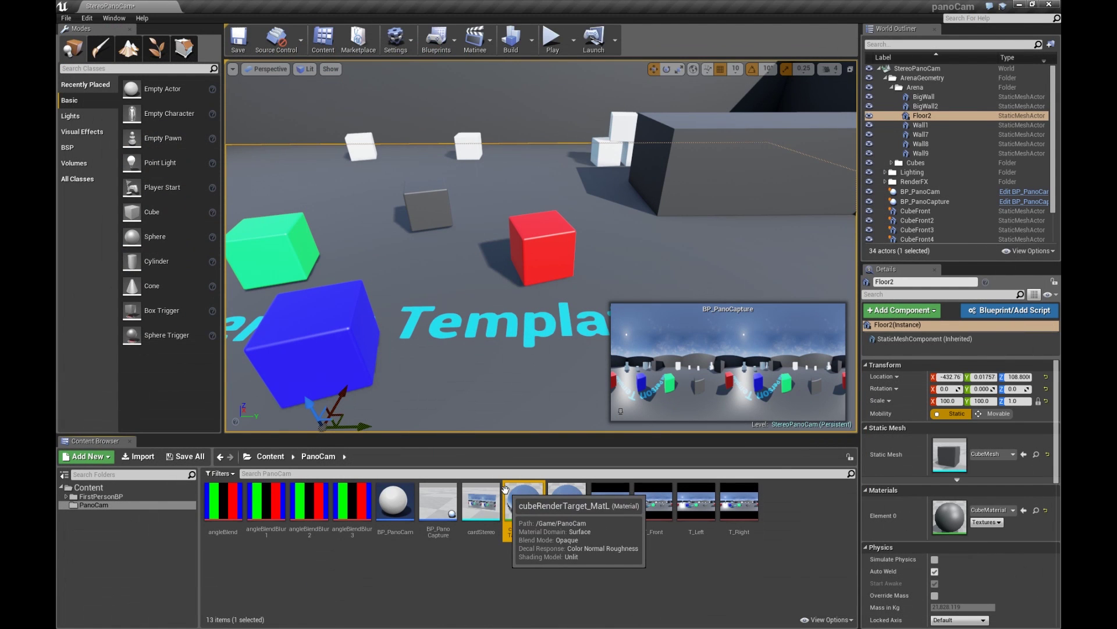
double_click(481, 504)
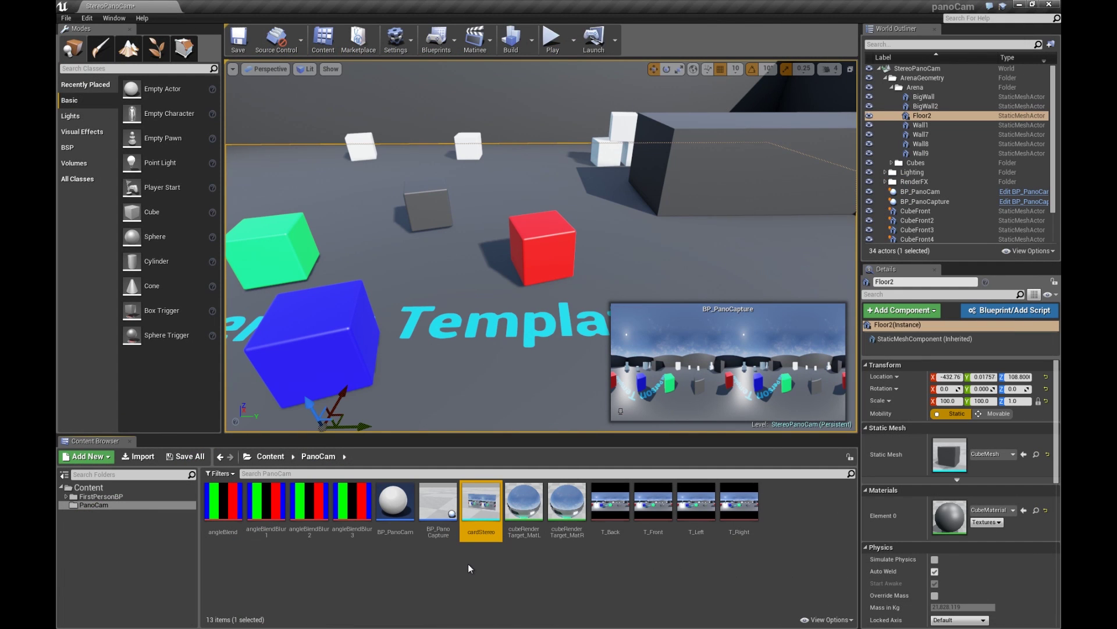
click(424, 581)
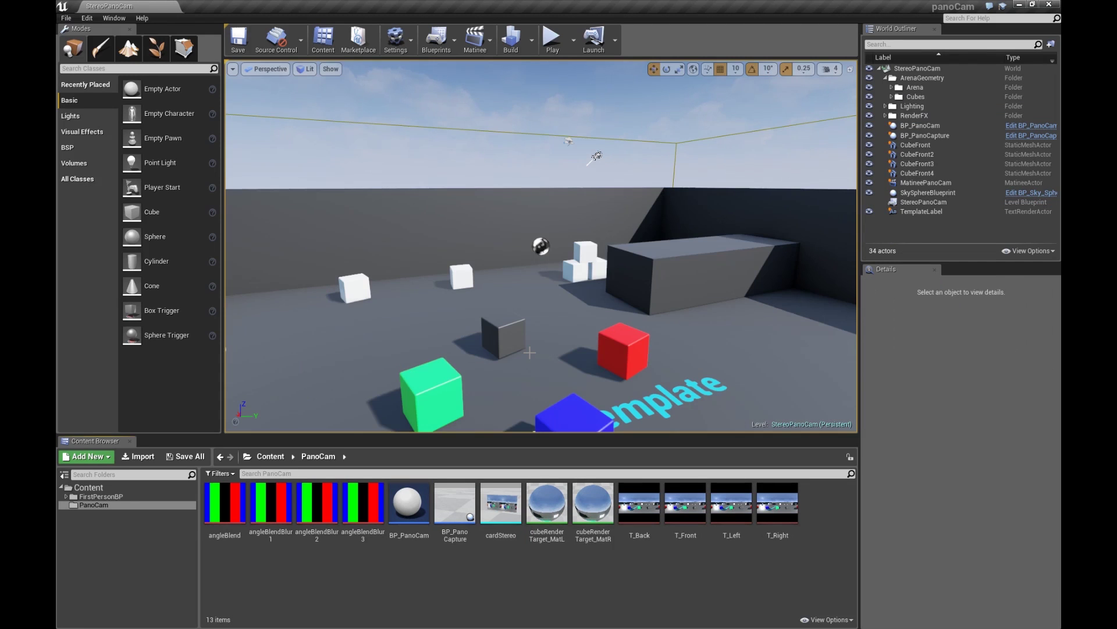
click(778, 504)
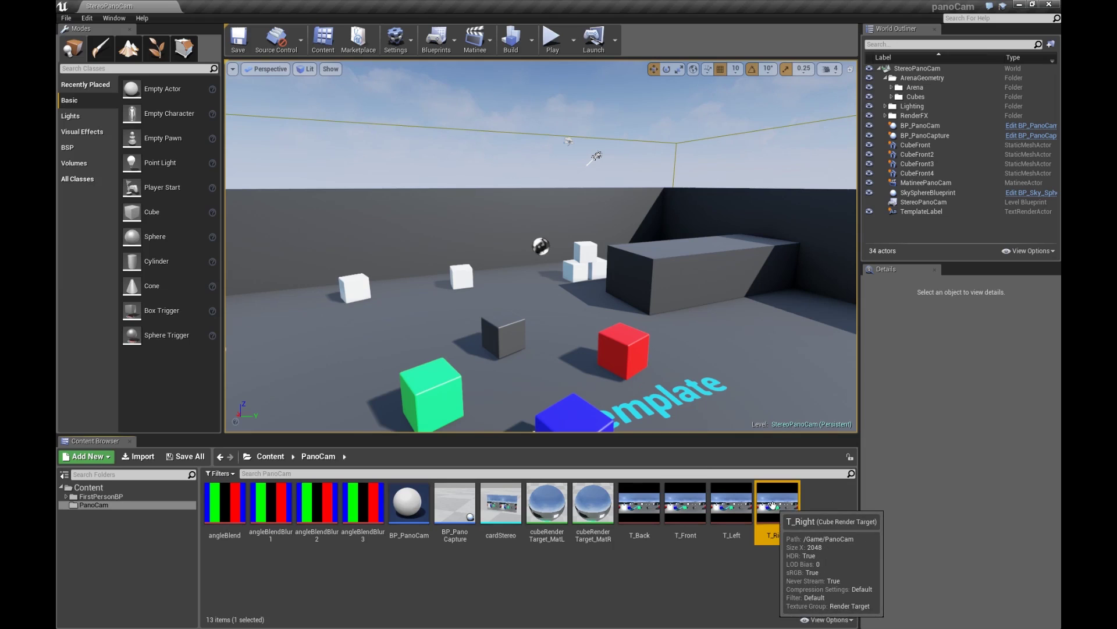
shift+click(227, 503)
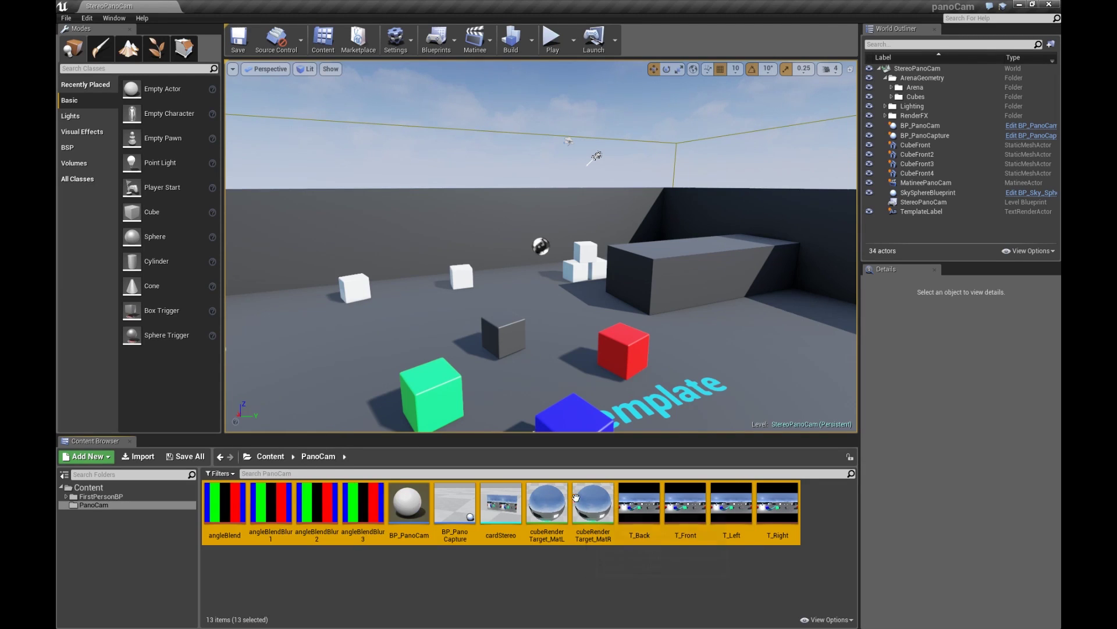
Migrate the 13 selected assets via Asset Actions > Migrate into OfficeLoft 4.7/Content.
right_click(592, 504)
mouse_move(632, 577)
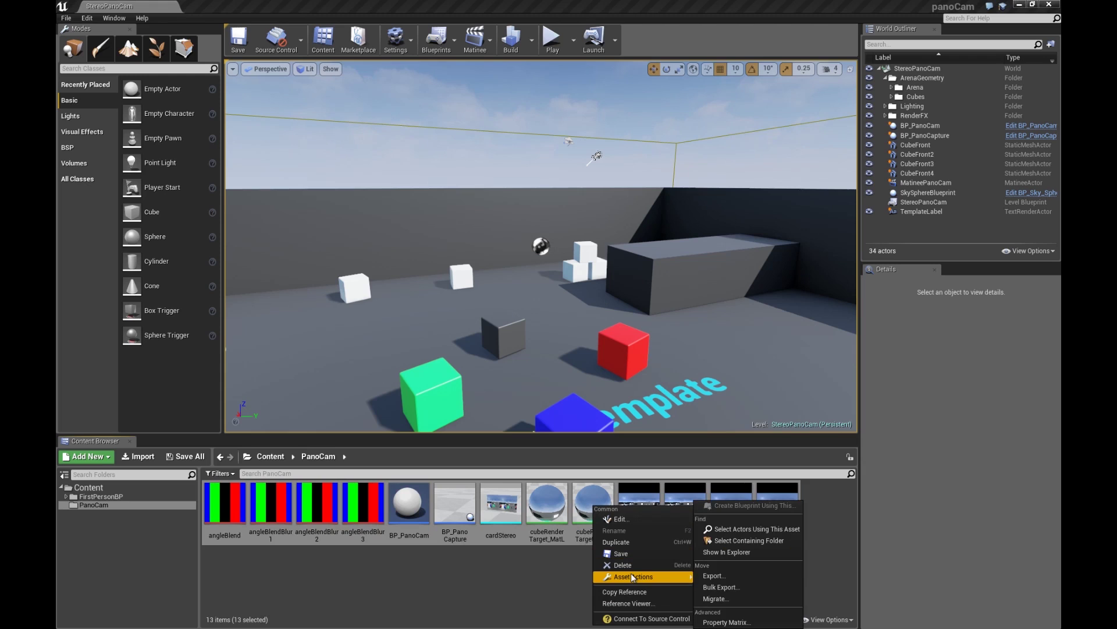
click(715, 599)
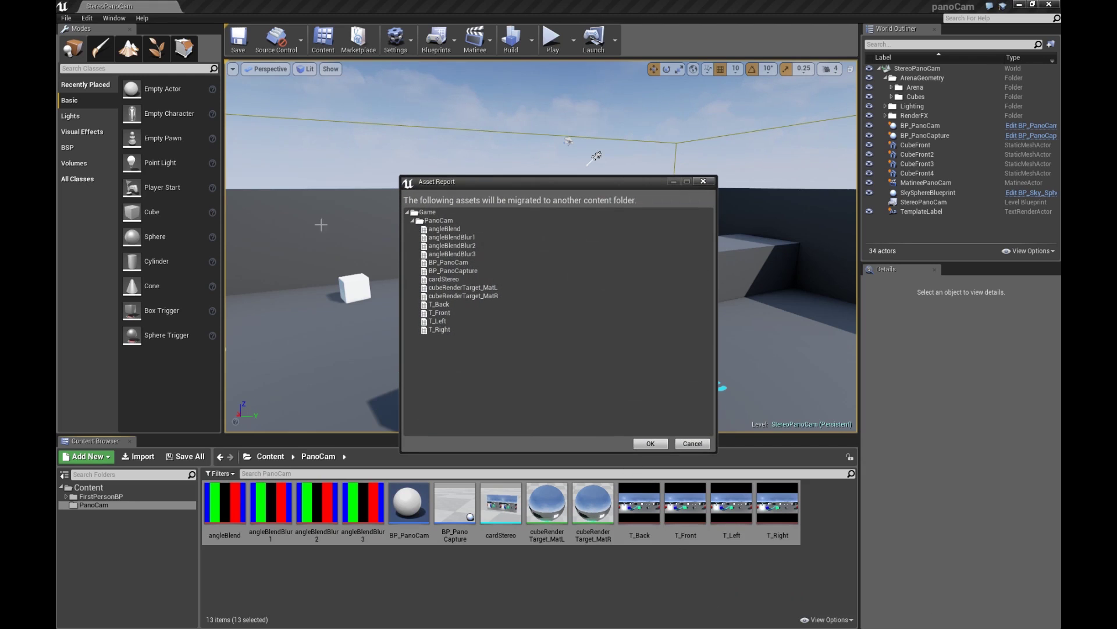
click(650, 443)
scroll(578, 348, down, 10)
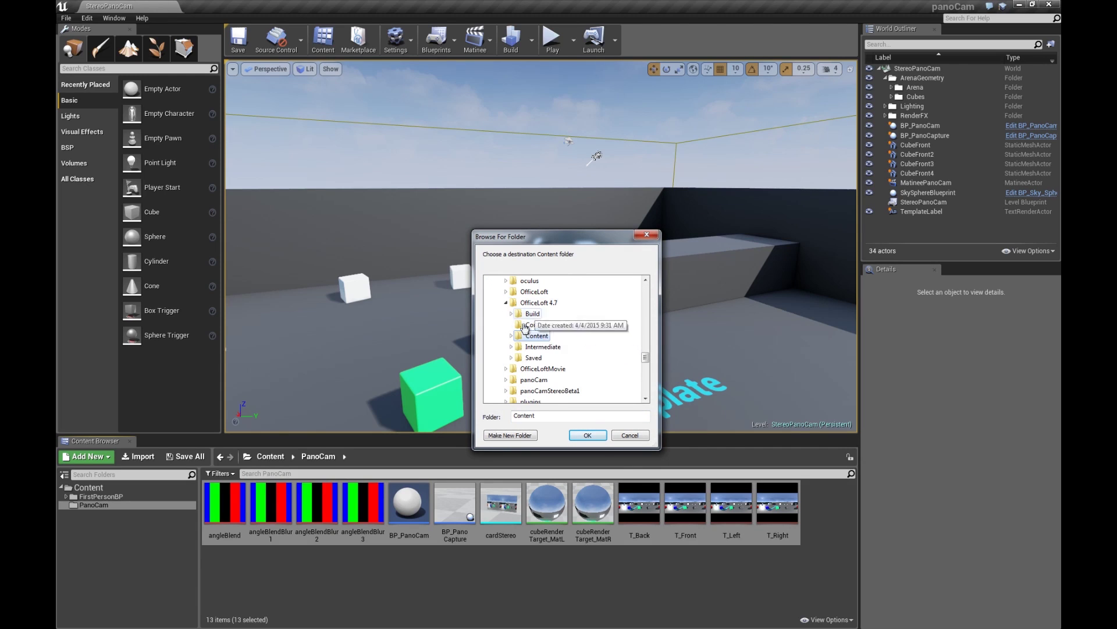
scroll(553, 341, up, 1)
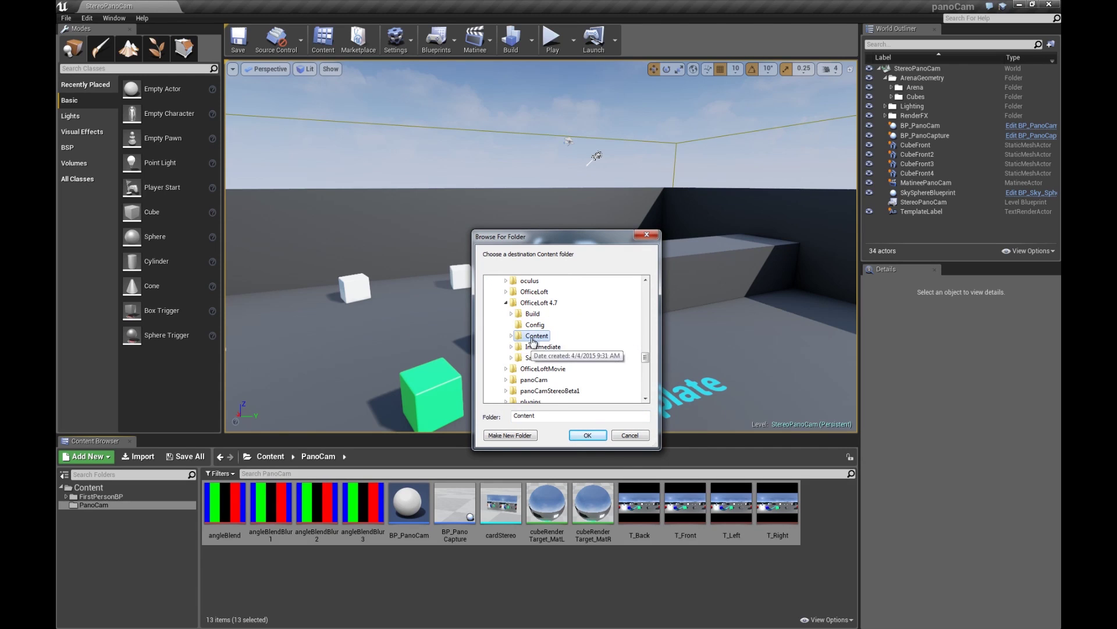
click(588, 436)
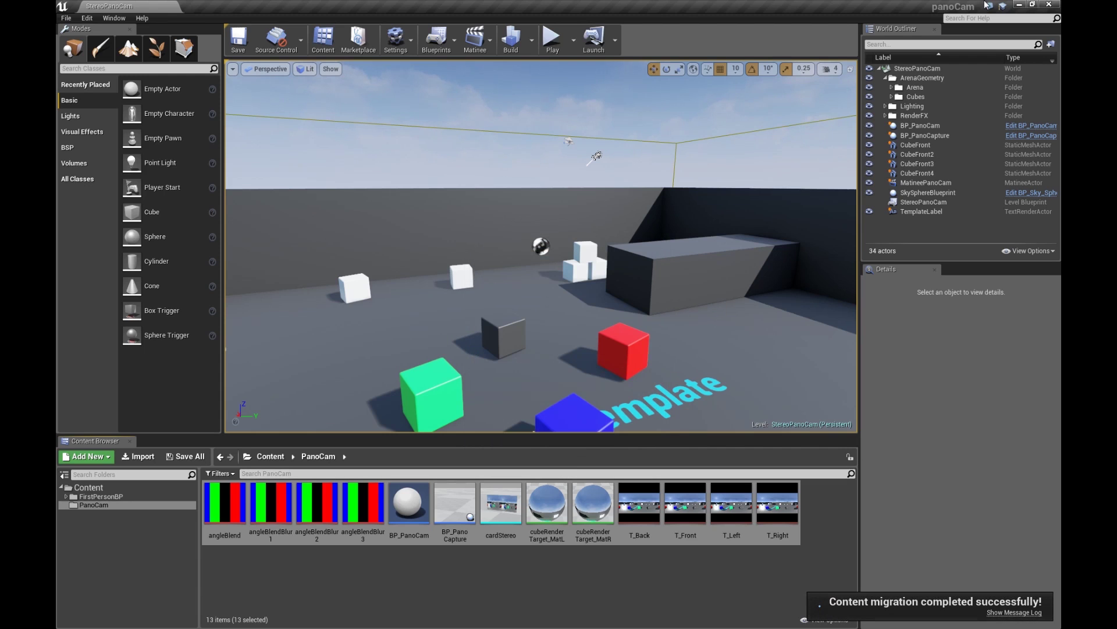
Switch to the OfficeLoft project editor and open its PanoCam asset folder.
click(1022, 6)
right_drag(648, 269, 704, 270)
click(96, 604)
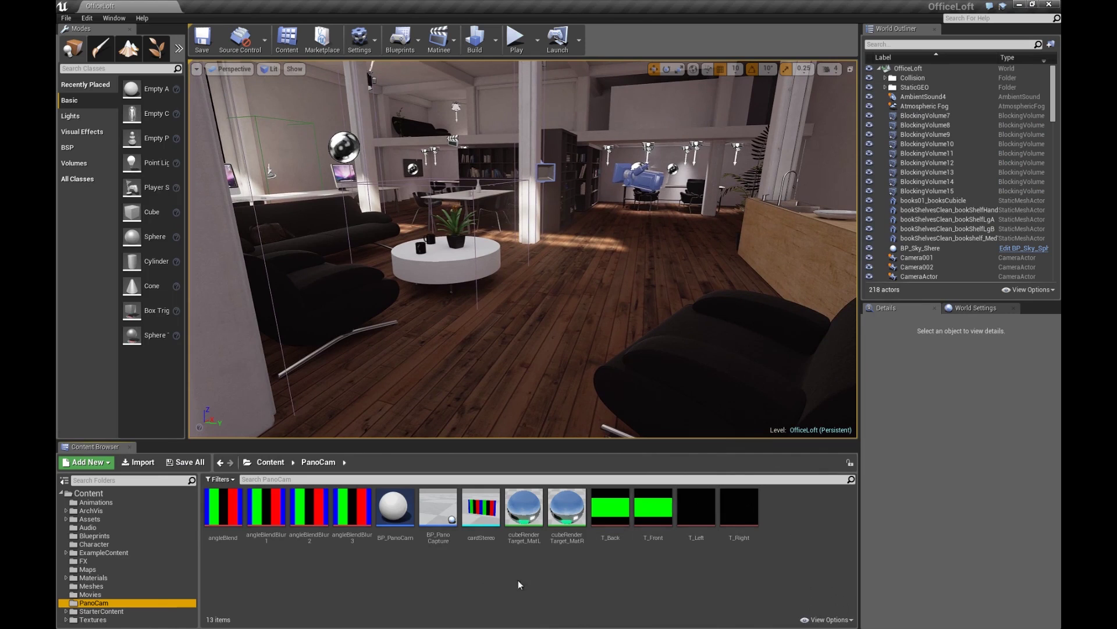
Place BP_PanoCam near the loft table at -60, 310, 130 and frame it in view.
click(399, 511)
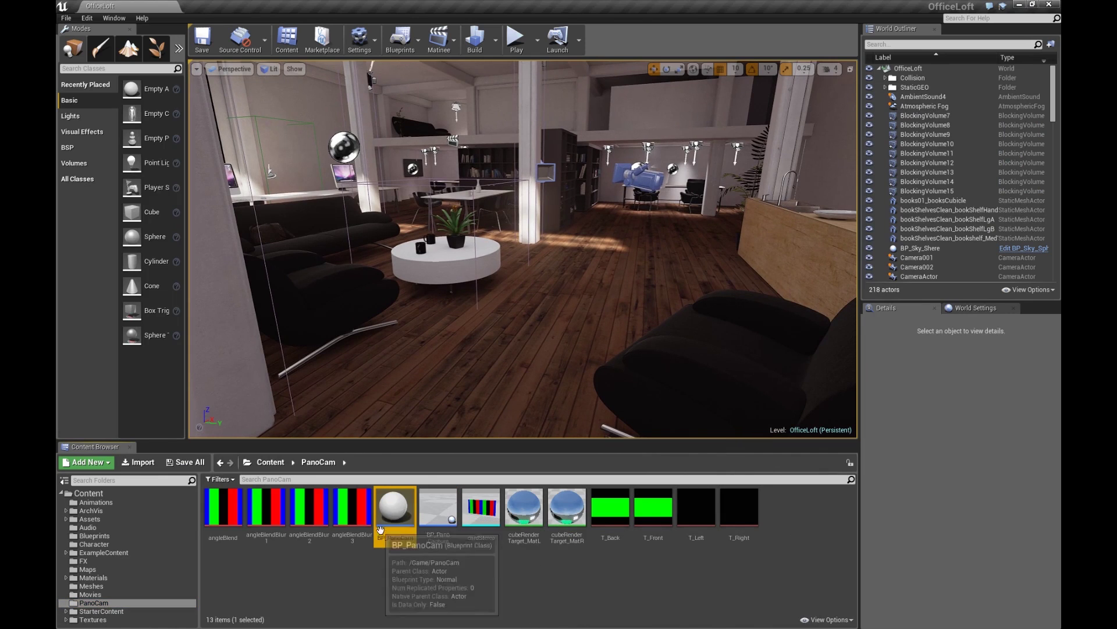
drag(401, 509, 569, 275)
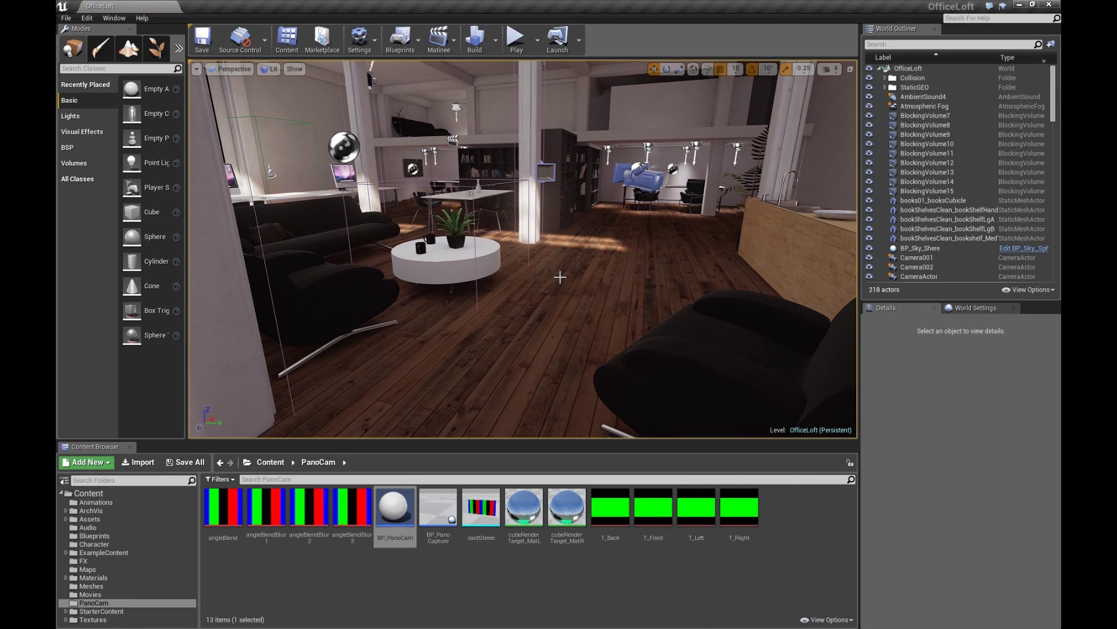
drag(593, 278, 571, 164)
right_drag(631, 236, 617, 251)
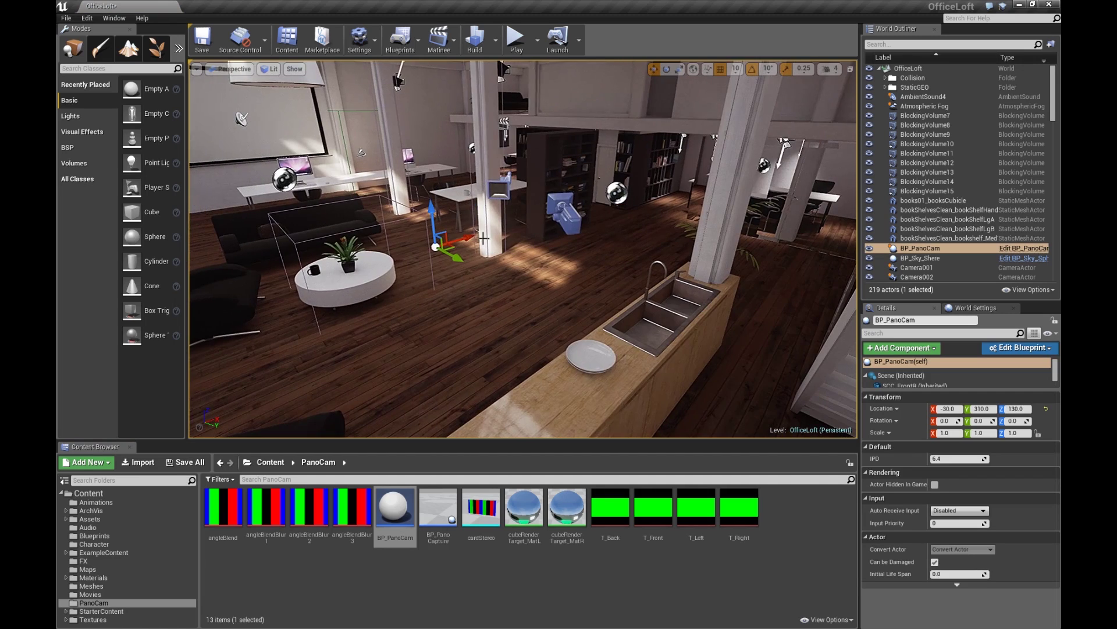
drag(484, 238, 467, 238)
key(f)
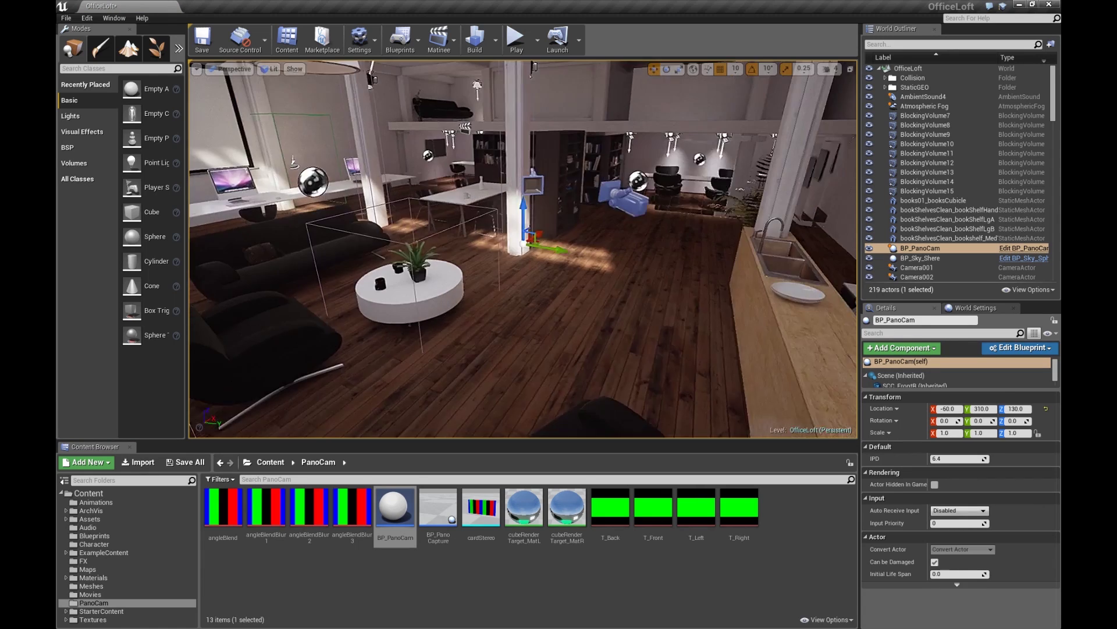
right_drag(565, 361, 565, 361)
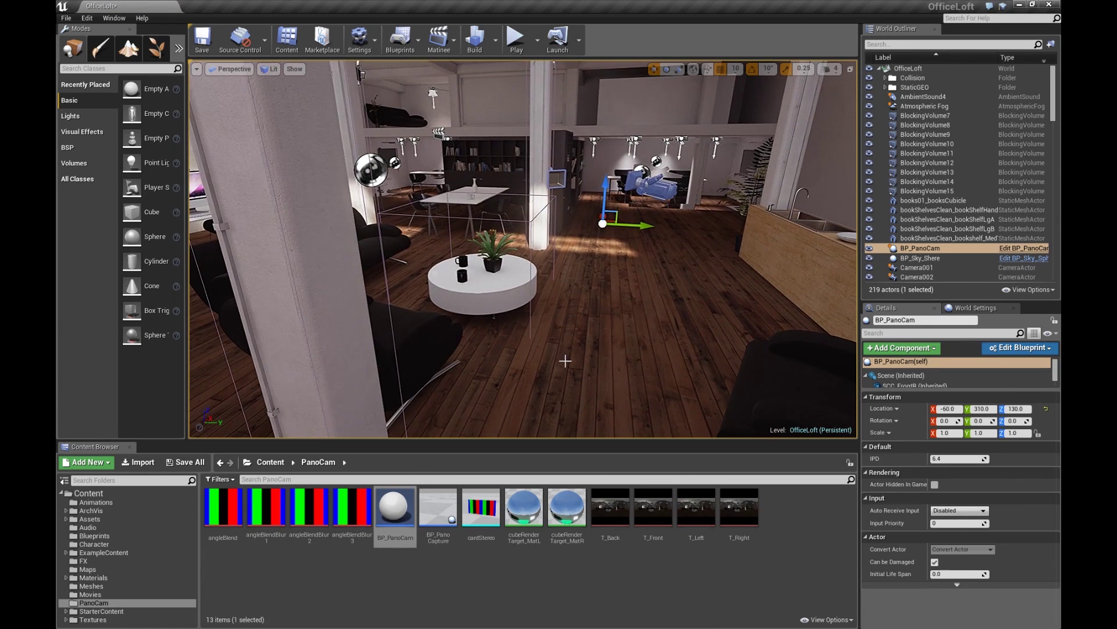
right_drag(630, 321, 603, 317)
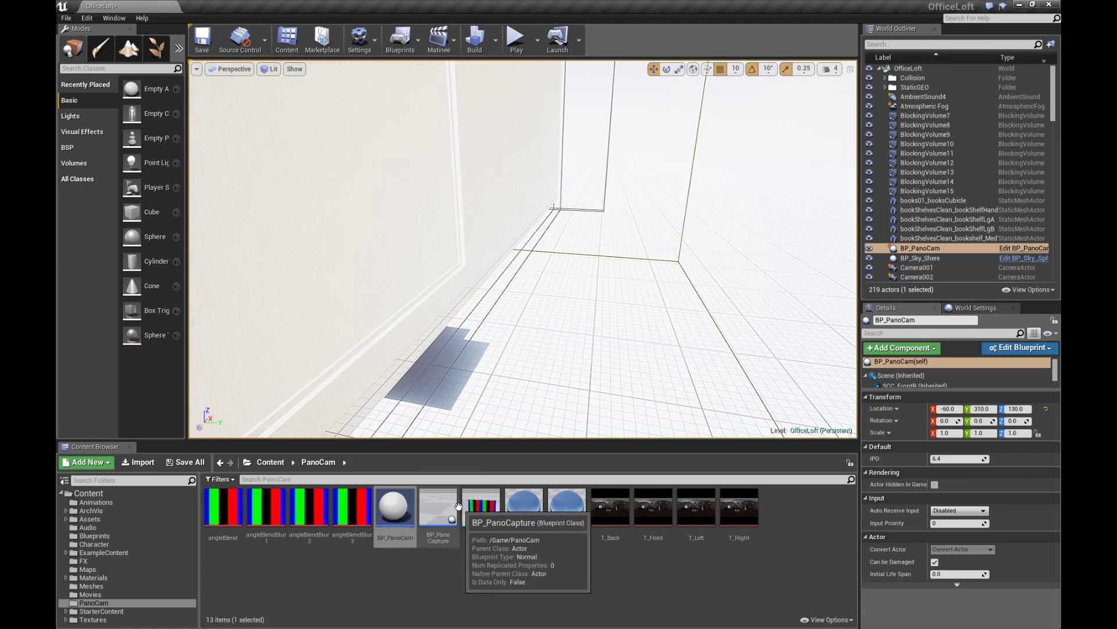
Drop BP_PanoCapture into the loft at 320, 1250, -60 and centre it in view.
drag(434, 509, 671, 285)
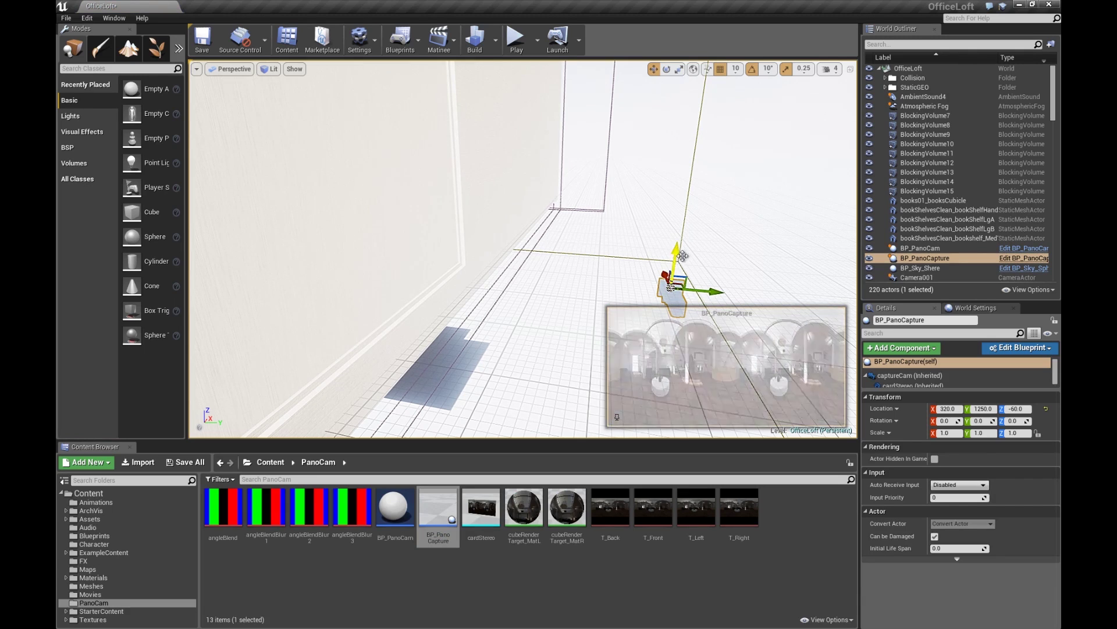
right_drag(559, 253, 562, 157)
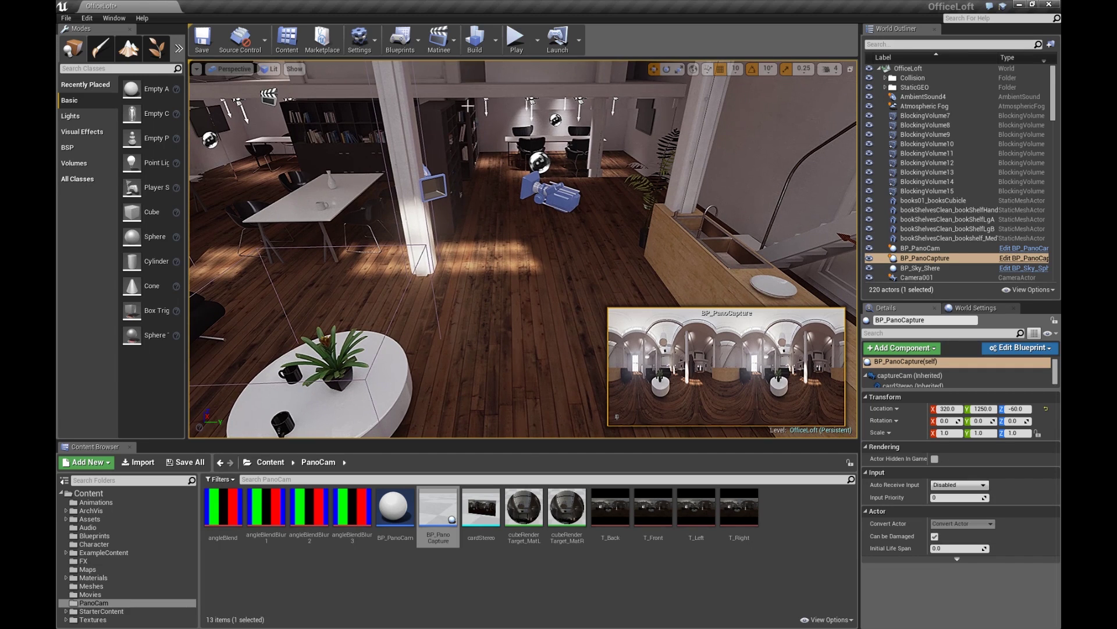
click(439, 39)
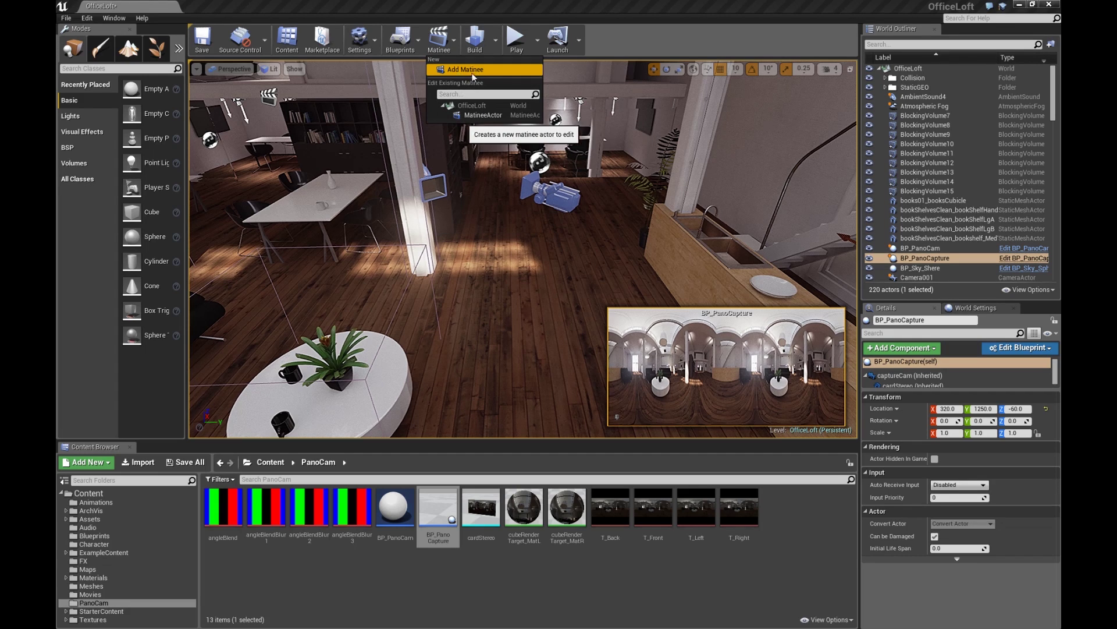
Open MatineeActor1 in Matinee, then move and enlarge its window to uncover Outliner and Details.
click(472, 70)
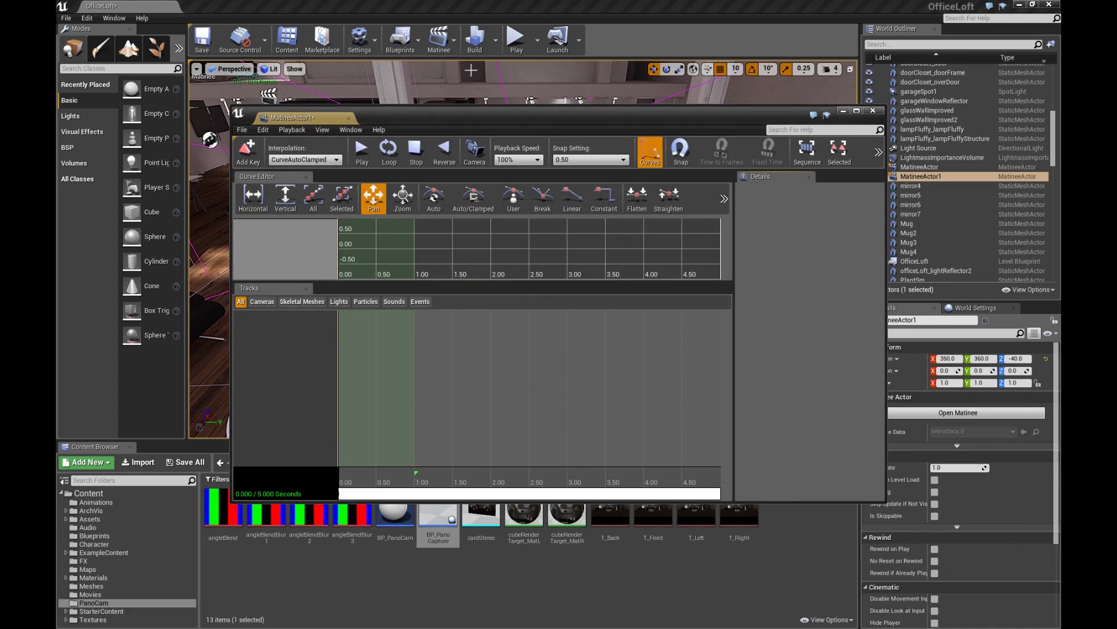
drag(705, 117, 730, 73)
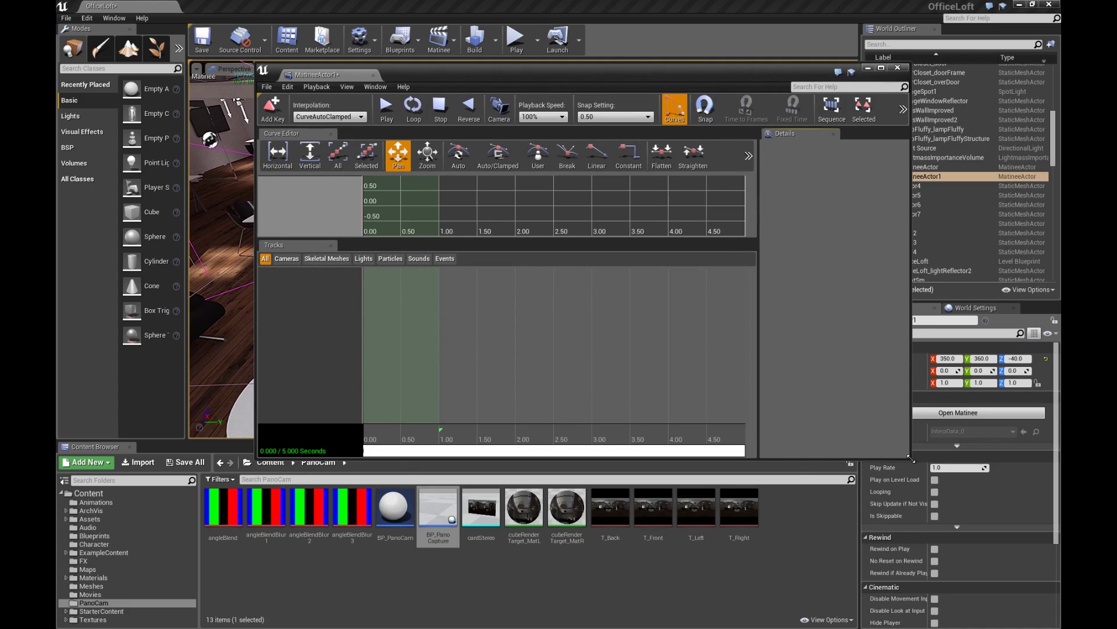
drag(911, 459, 956, 551)
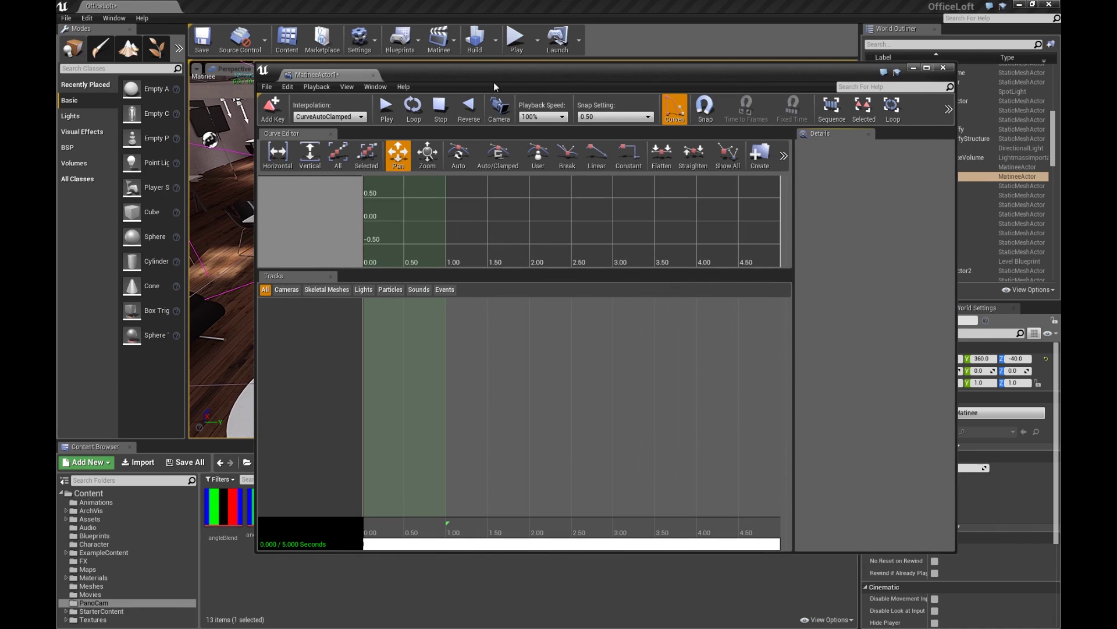
drag(520, 77, 417, 98)
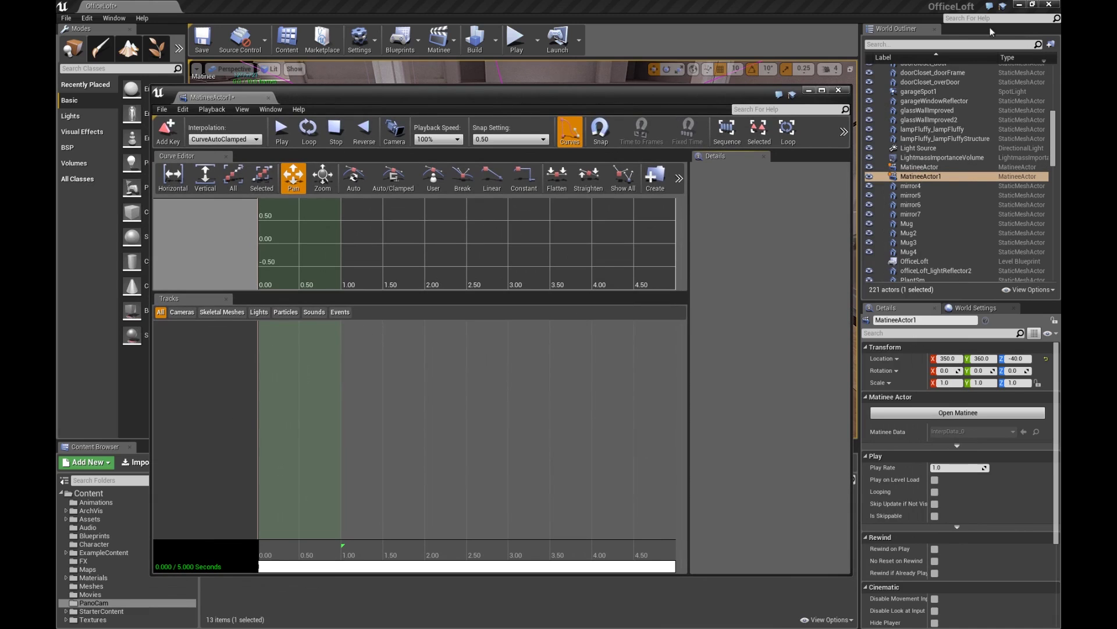
click(943, 44)
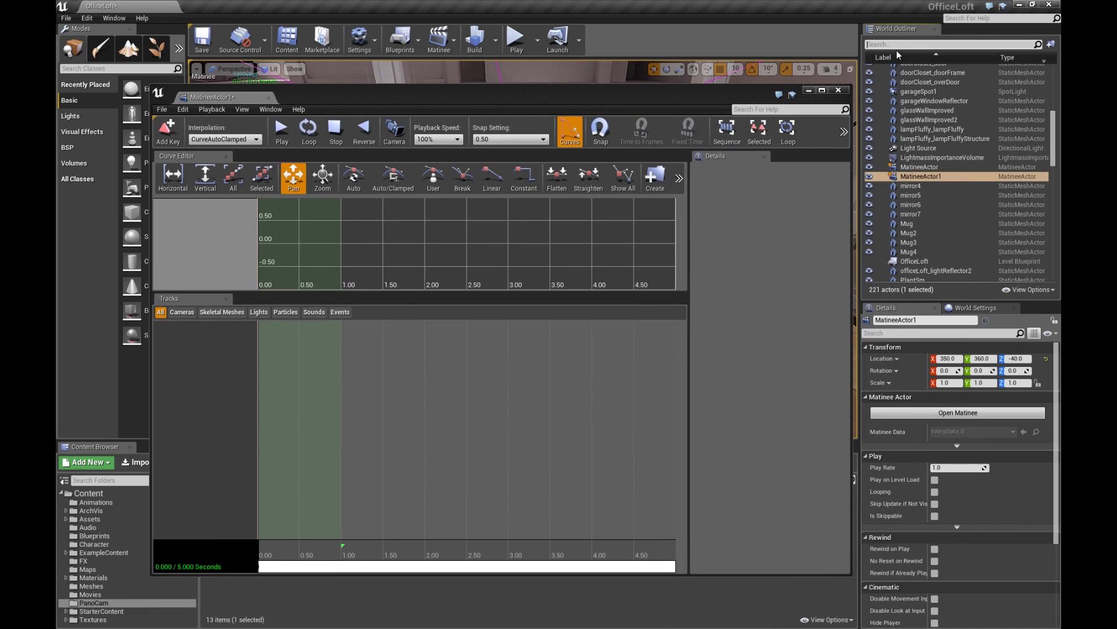
Find BP_PanoCapture by searching 'pano', then add an empty Matinee group named PanoCapture.
text(pona)
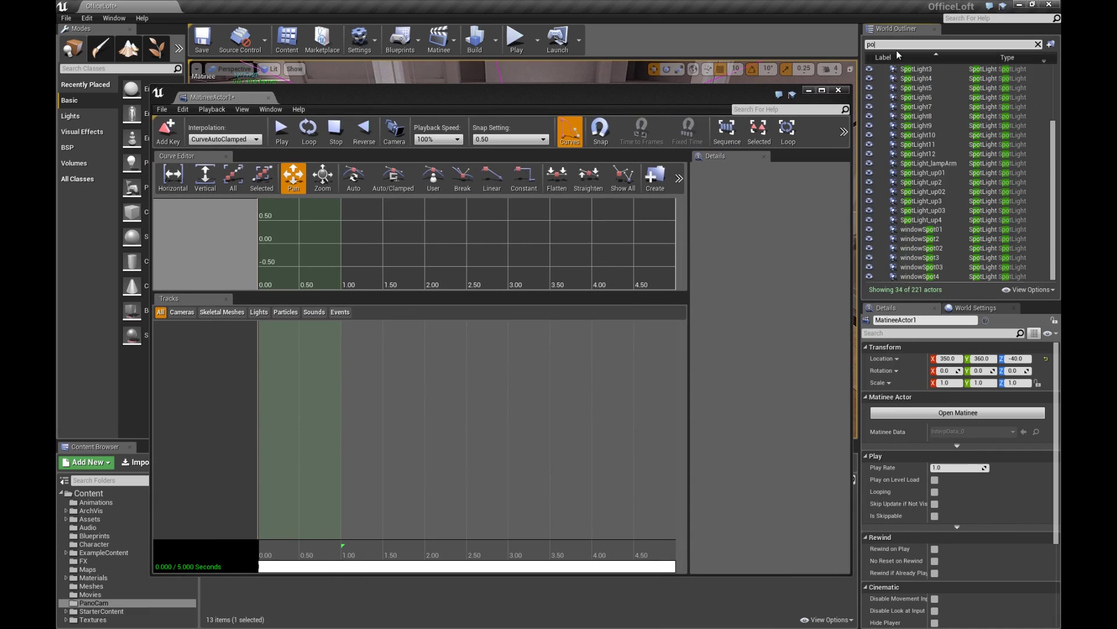
key(BackSpace)
key(BackSpace)
key(BackSpace)
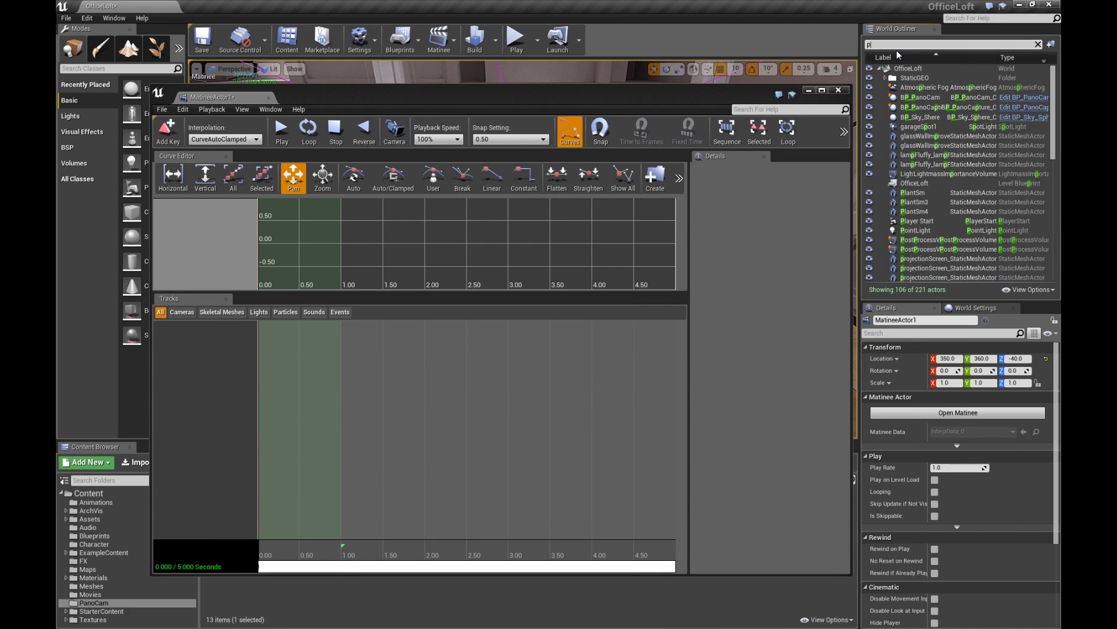
text(ano)
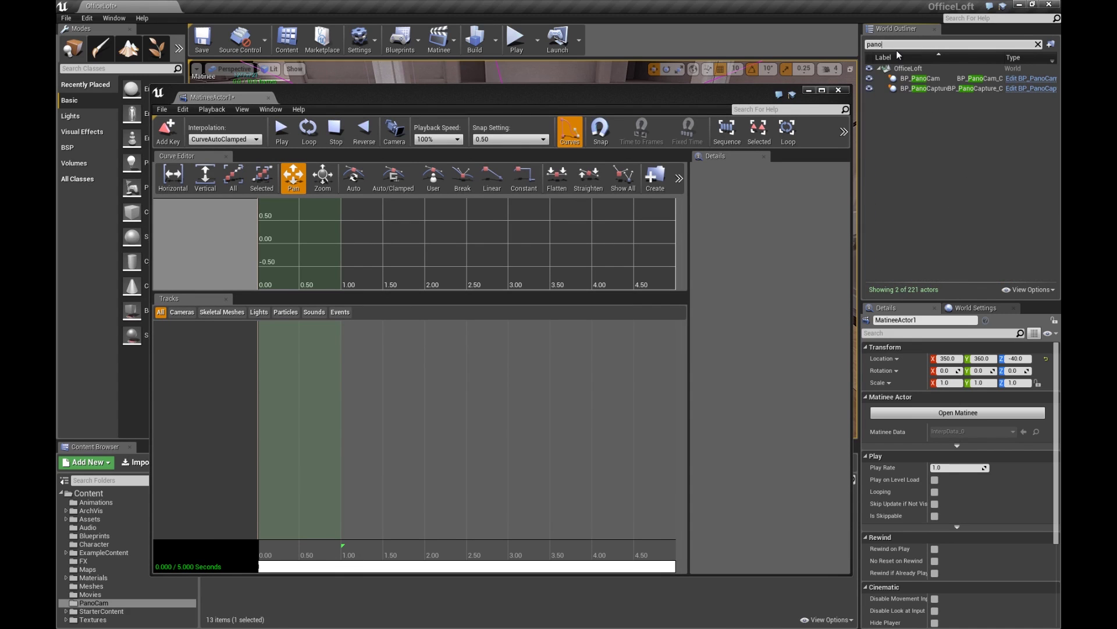
click(934, 89)
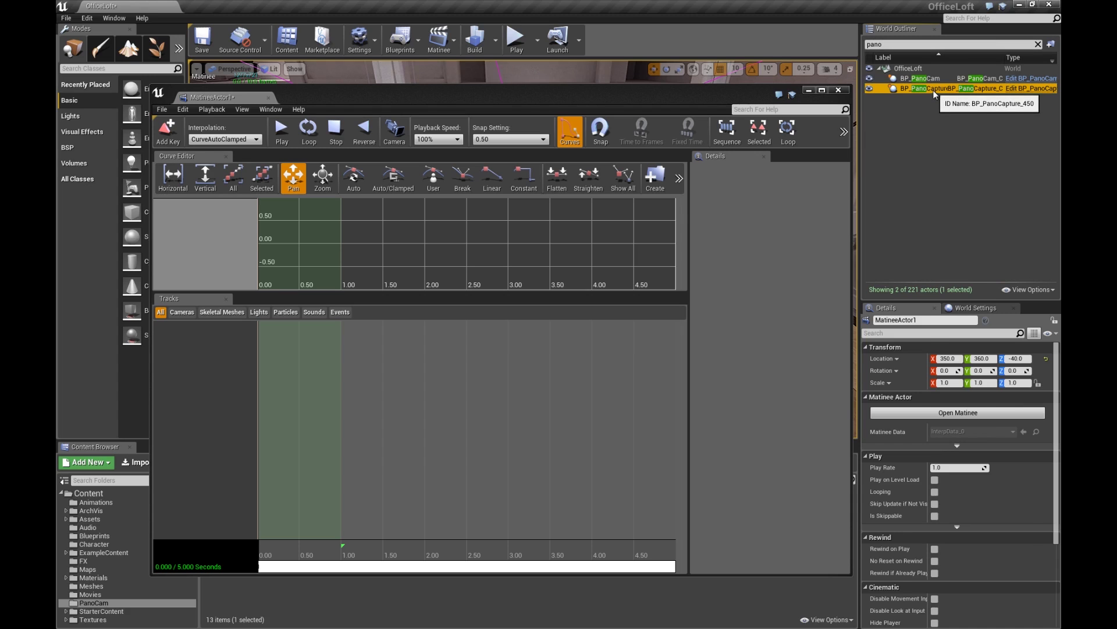
right_click(199, 346)
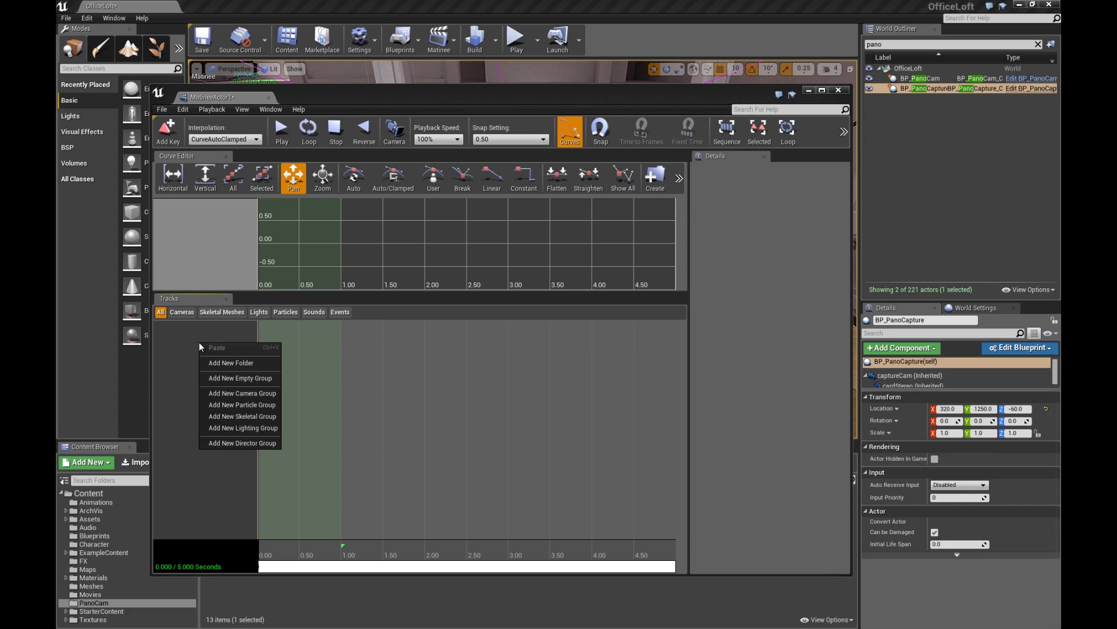
click(222, 378)
text(Pano)
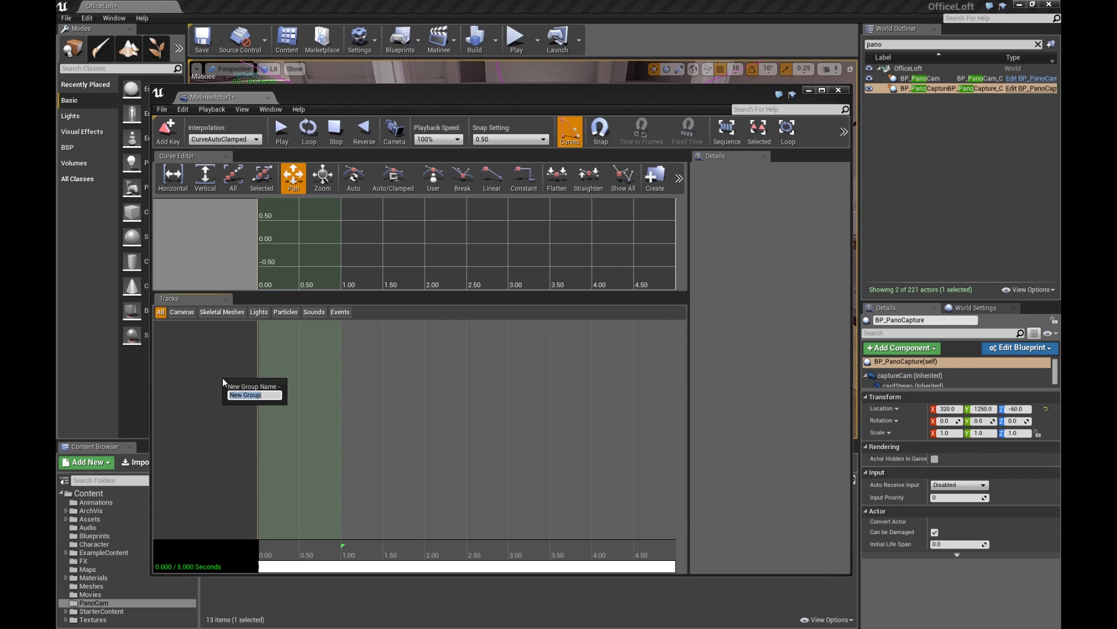
text(Capture)
key(Return)
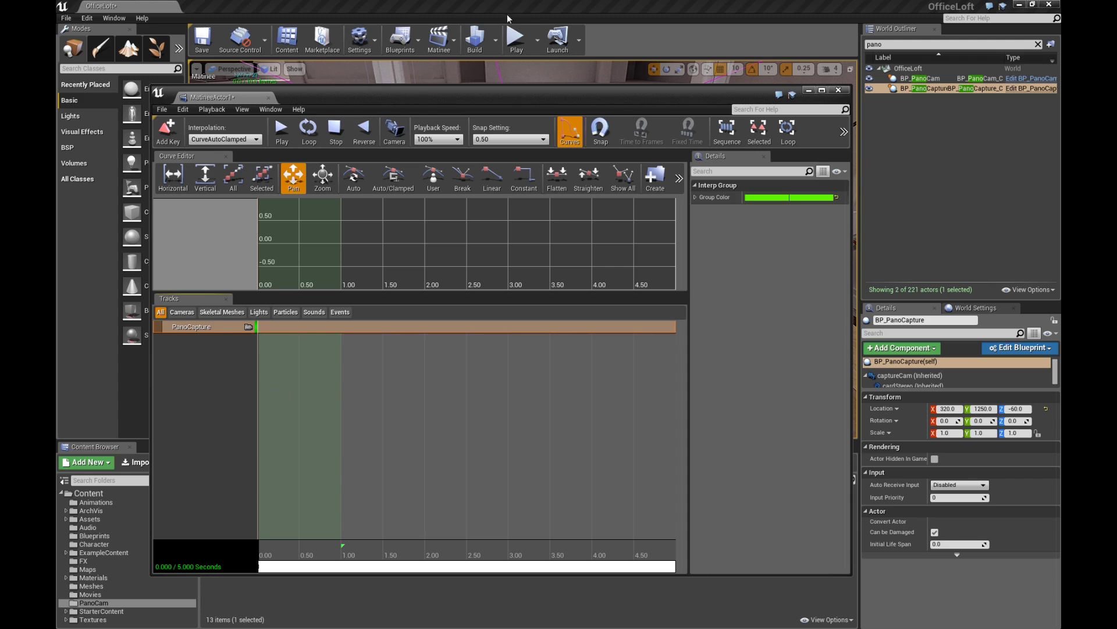
Briefly preview the level through the PanoCapture camera, then reselect the PanoCapture group.
drag(495, 98, 763, 92)
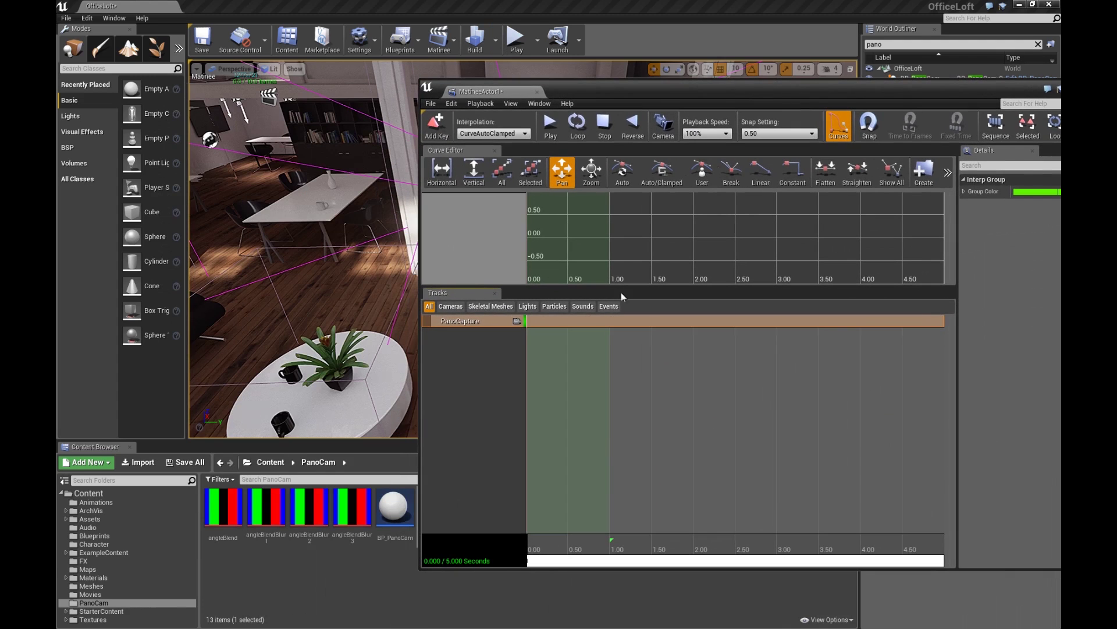
click(516, 322)
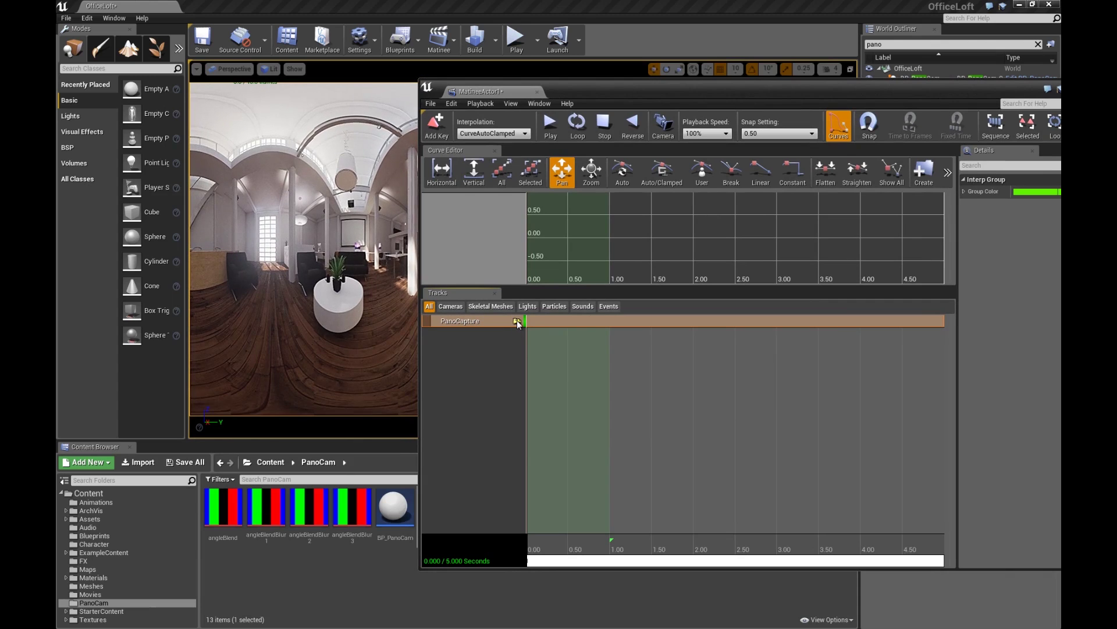
click(517, 320)
click(509, 354)
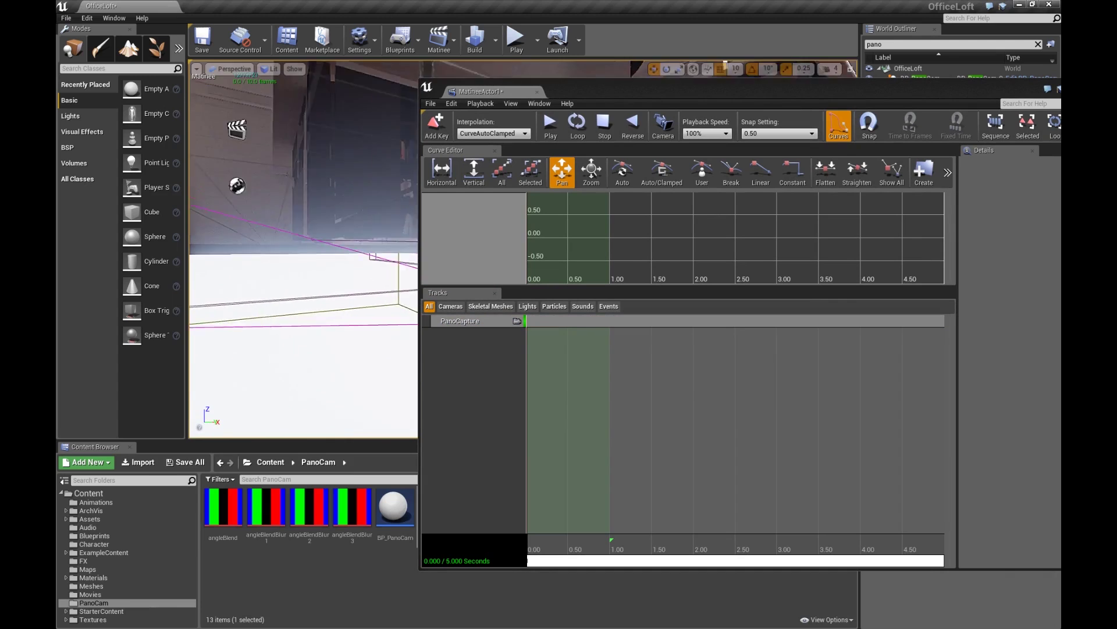
right_drag(341, 265, 373, 259)
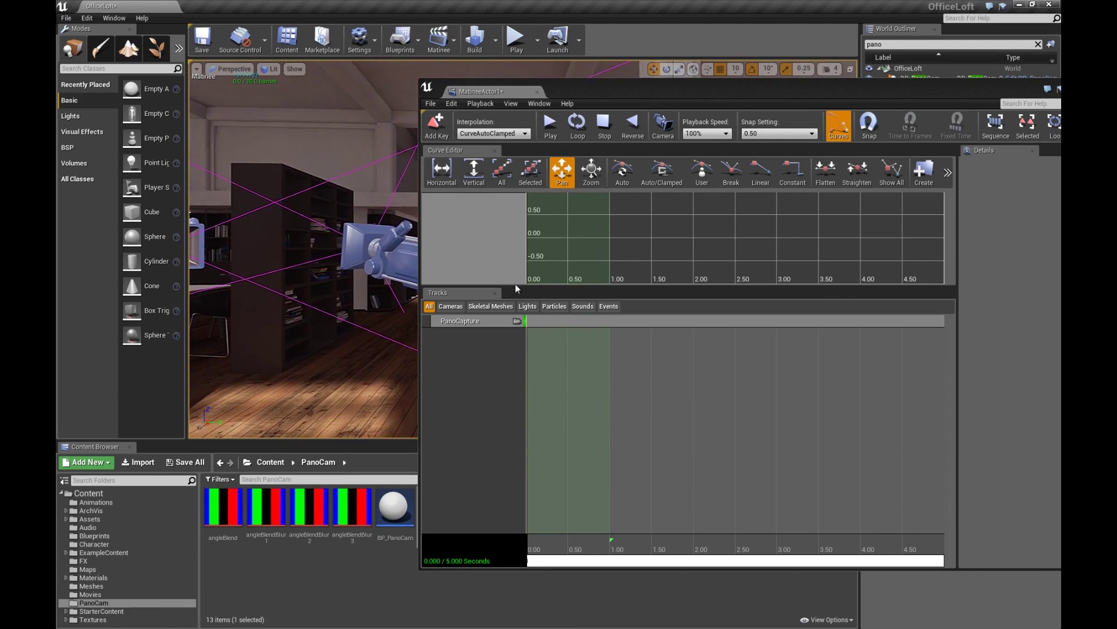
click(464, 323)
Add a Director group and key a cut to PanoCapture at 0.00.
right_click(470, 338)
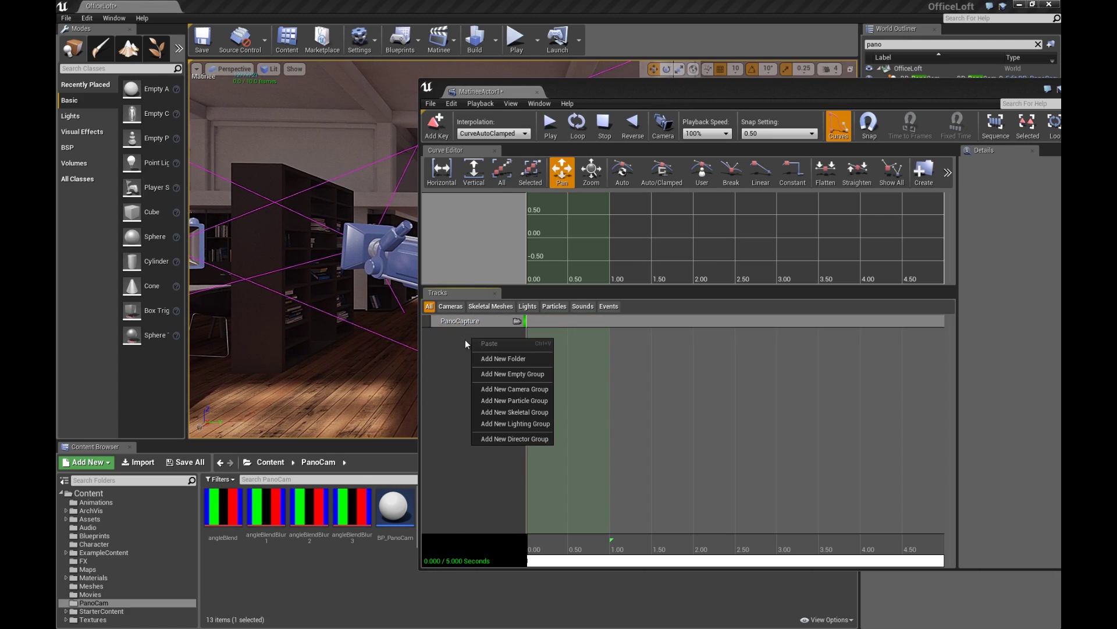
click(501, 440)
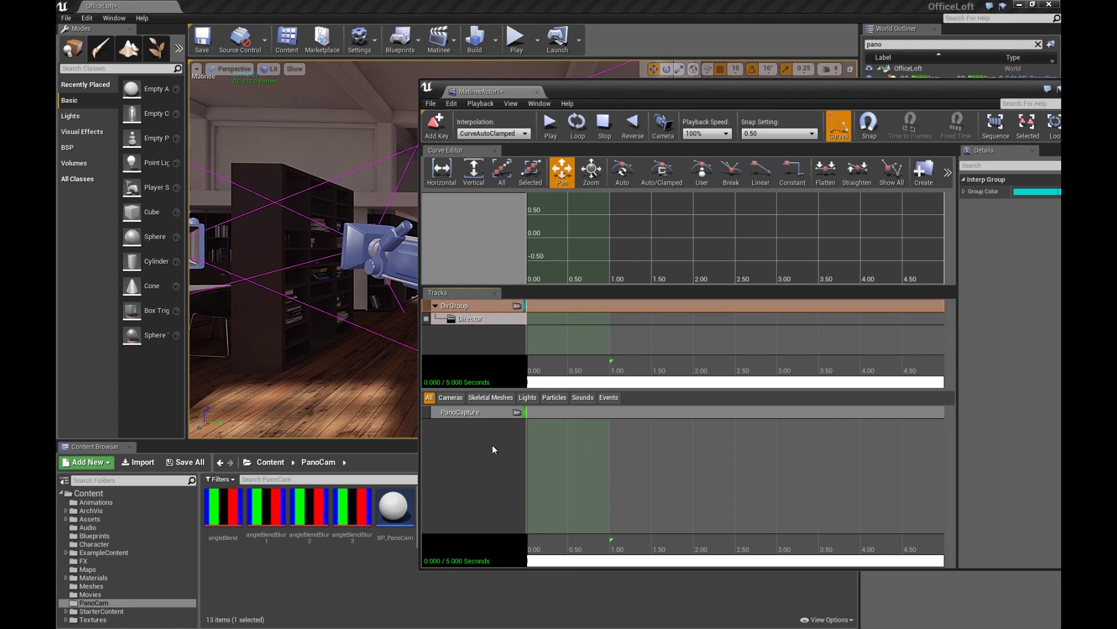
right_click(493, 447)
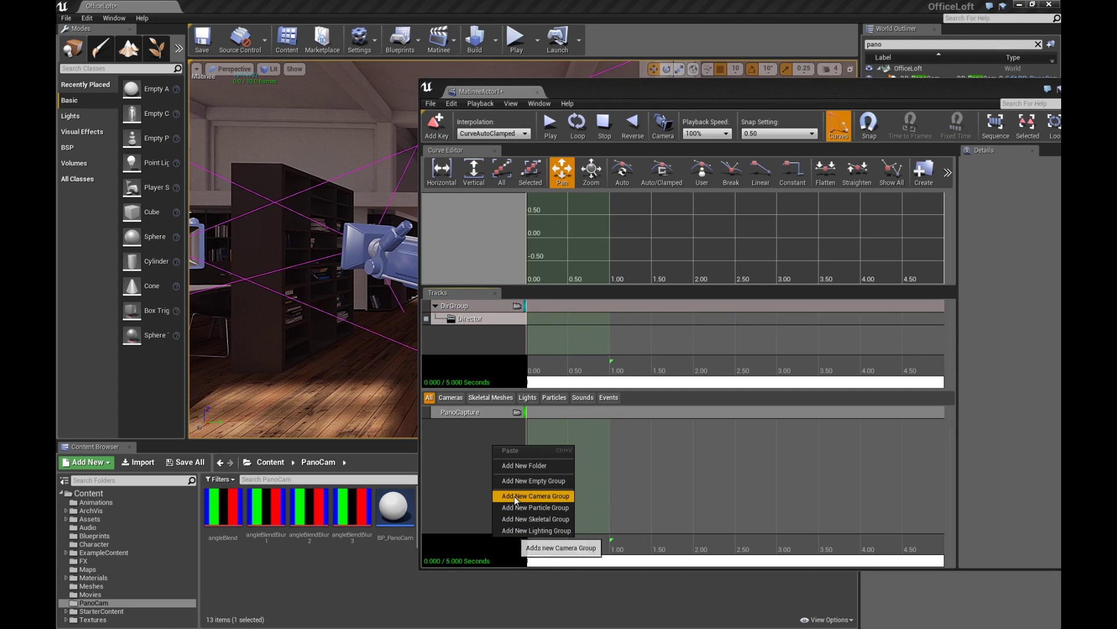
click(458, 473)
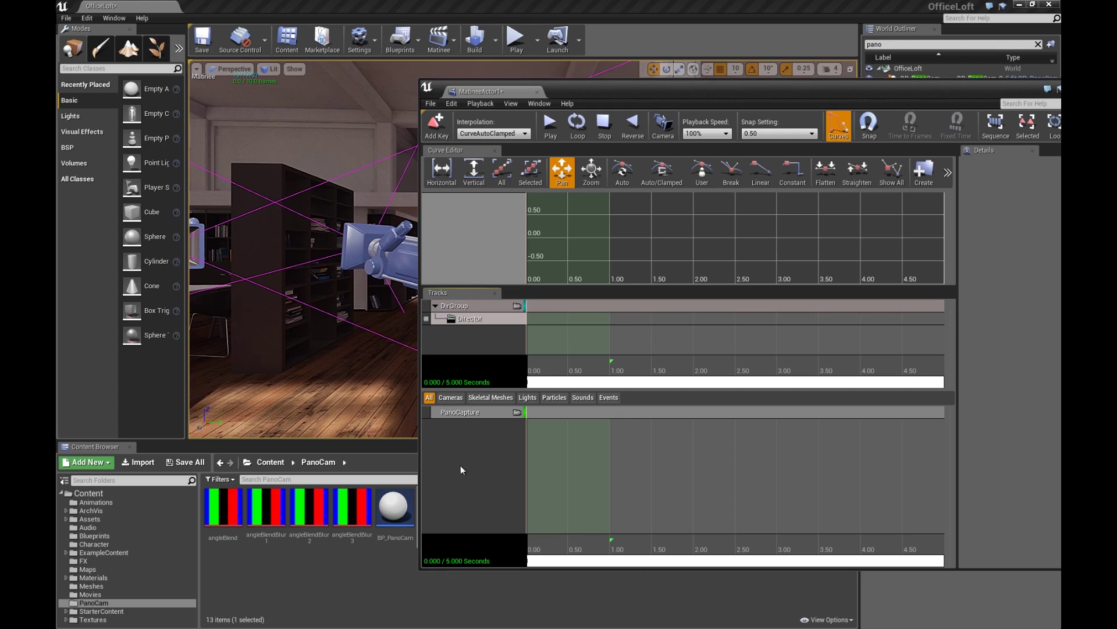
click(470, 319)
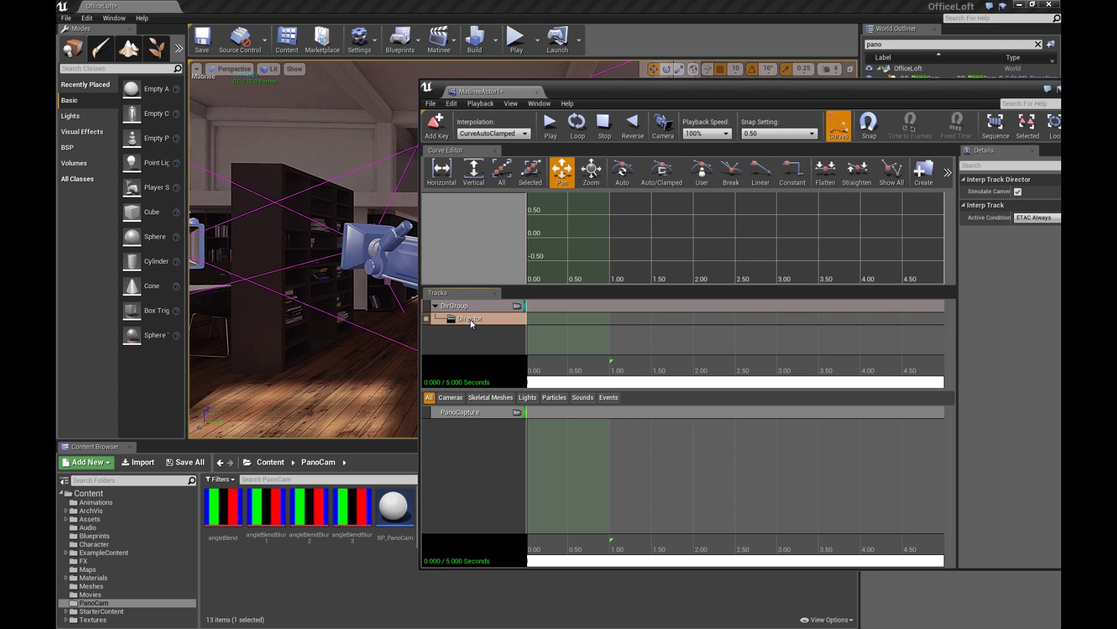
click(435, 126)
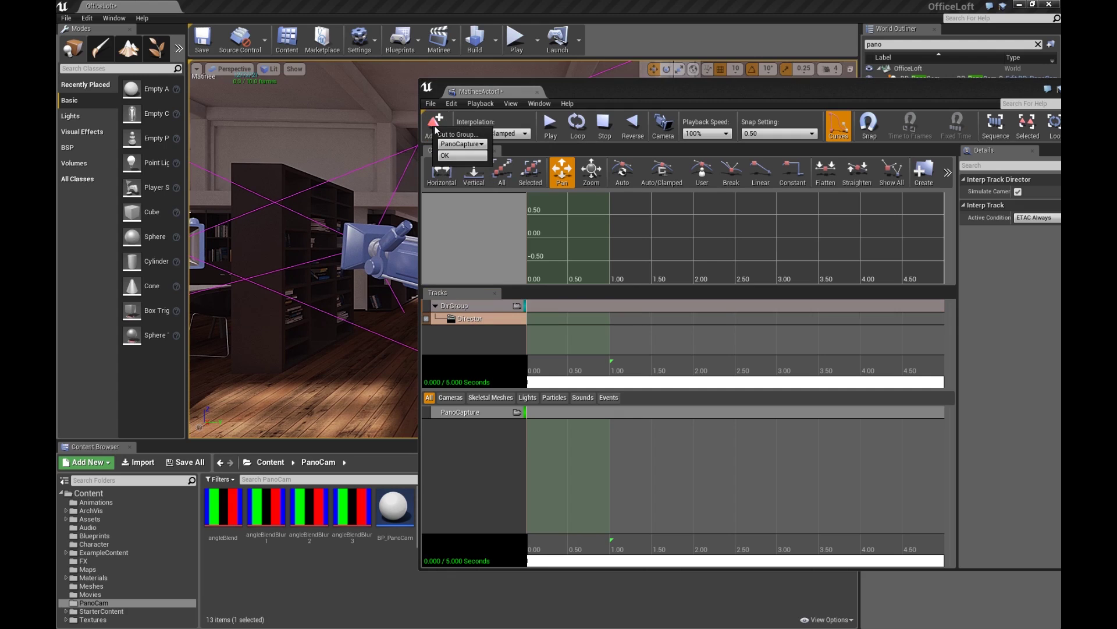
click(459, 155)
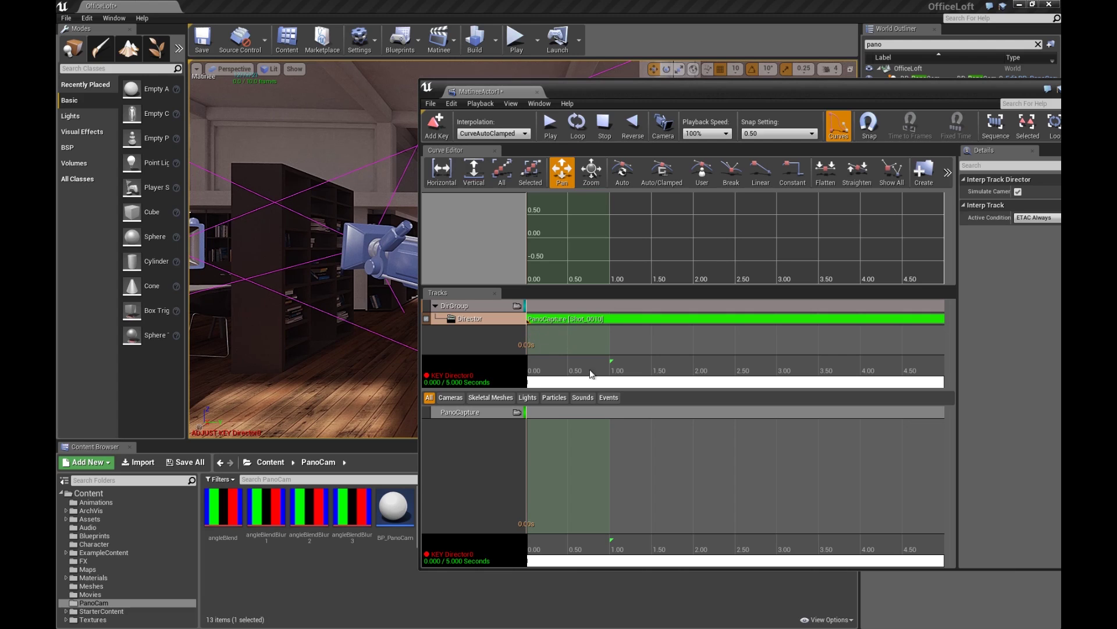
Deselect the Director track, then select the World Outliner search text back in the OfficeLoft level.
click(468, 429)
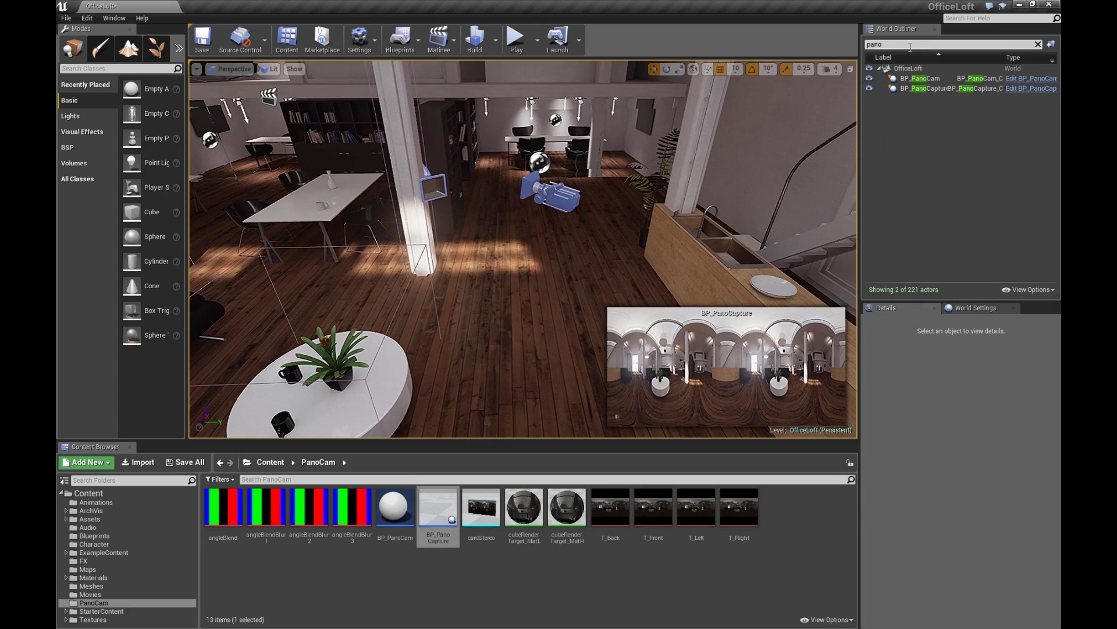
click(910, 47)
Search the outliner for 'matin' and rename MatineeActor1 to MatineePano.
text(pan)
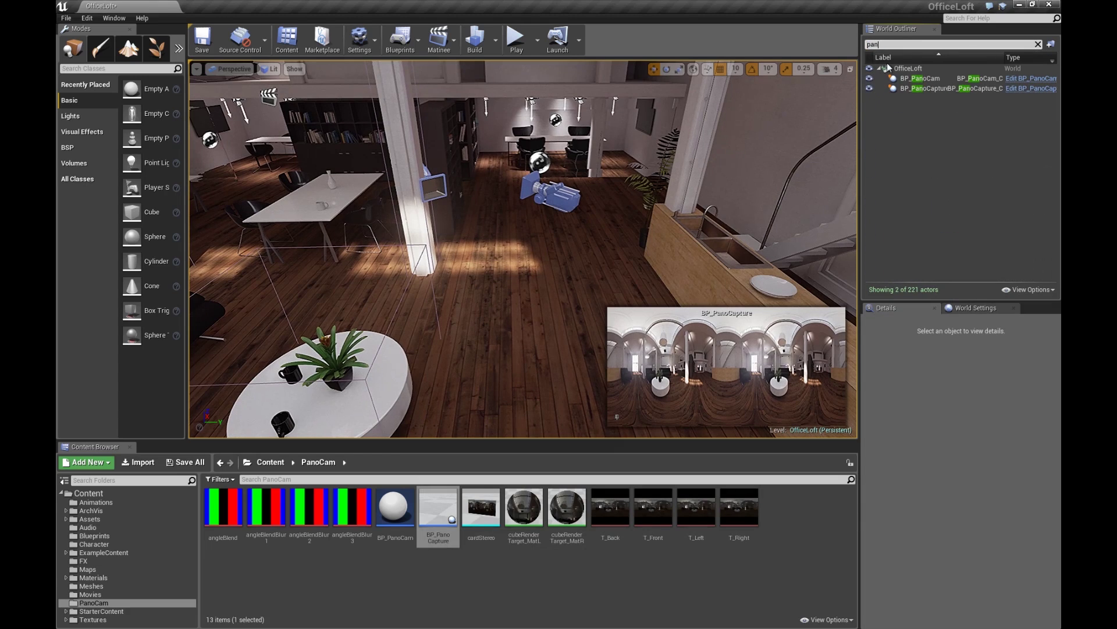
key(BackSpace)
key(BackSpace)
key(BackSpace)
key(BackSpace)
text(ma)
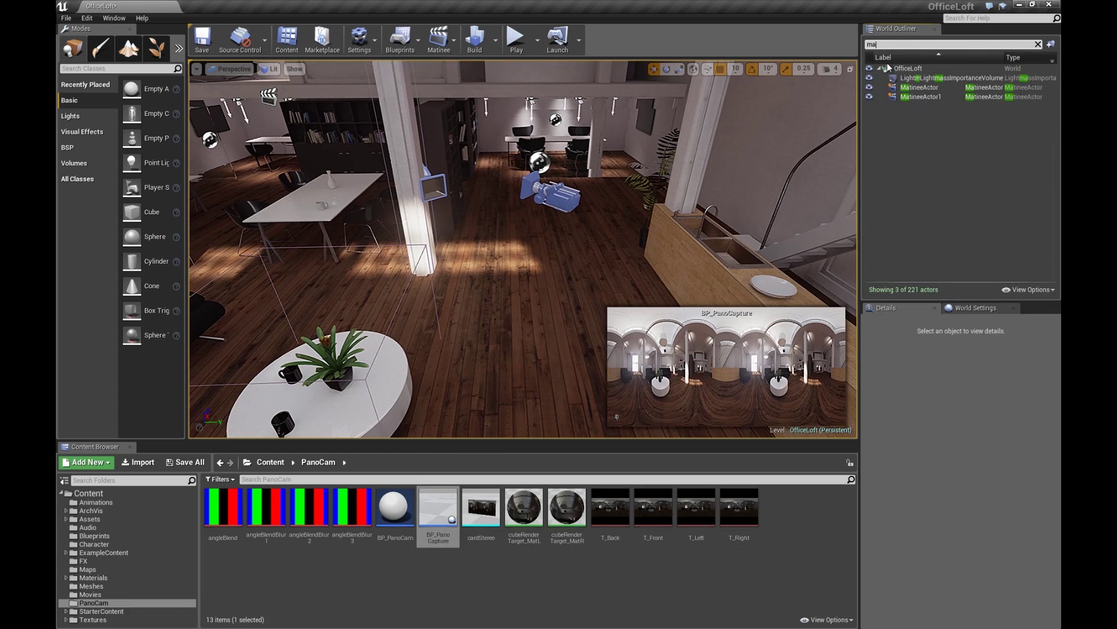
text(tin)
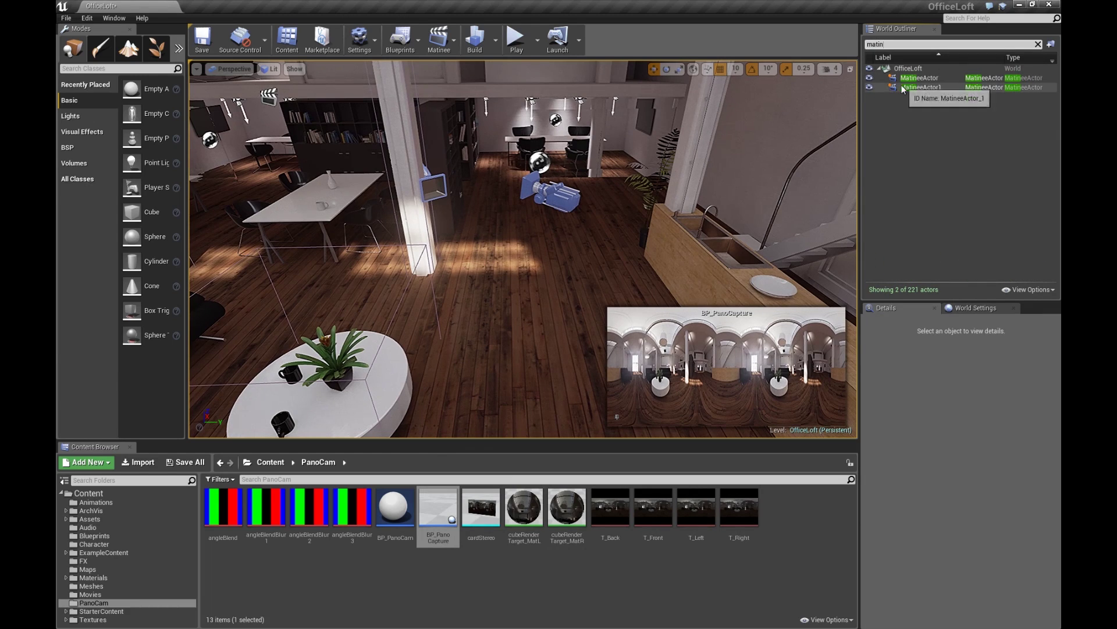
click(924, 88)
right_click(925, 89)
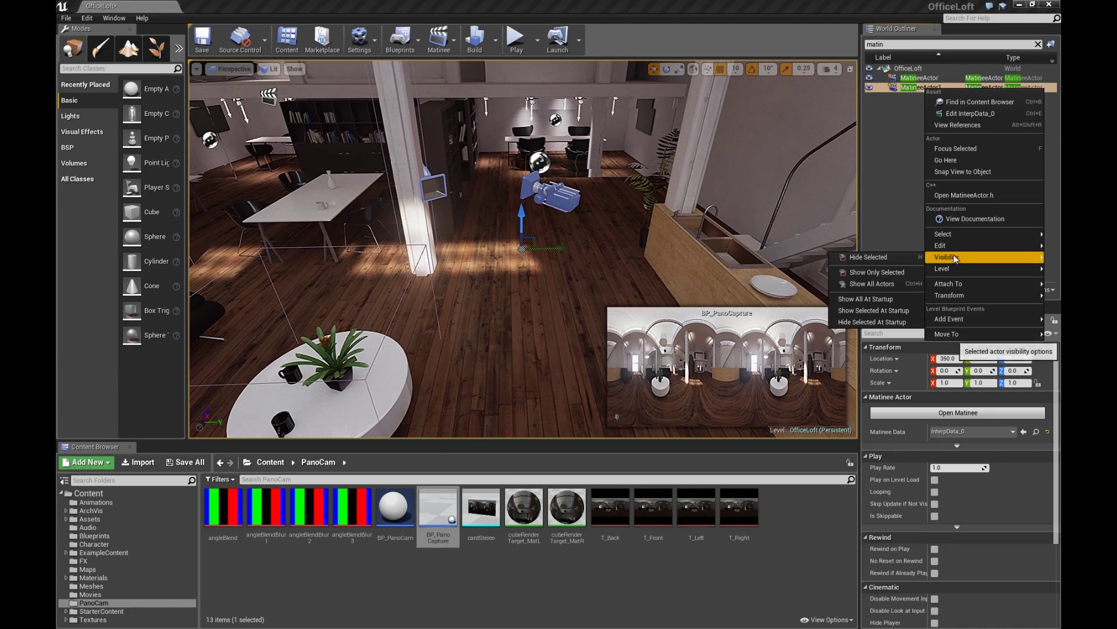
mouse_move(957, 252)
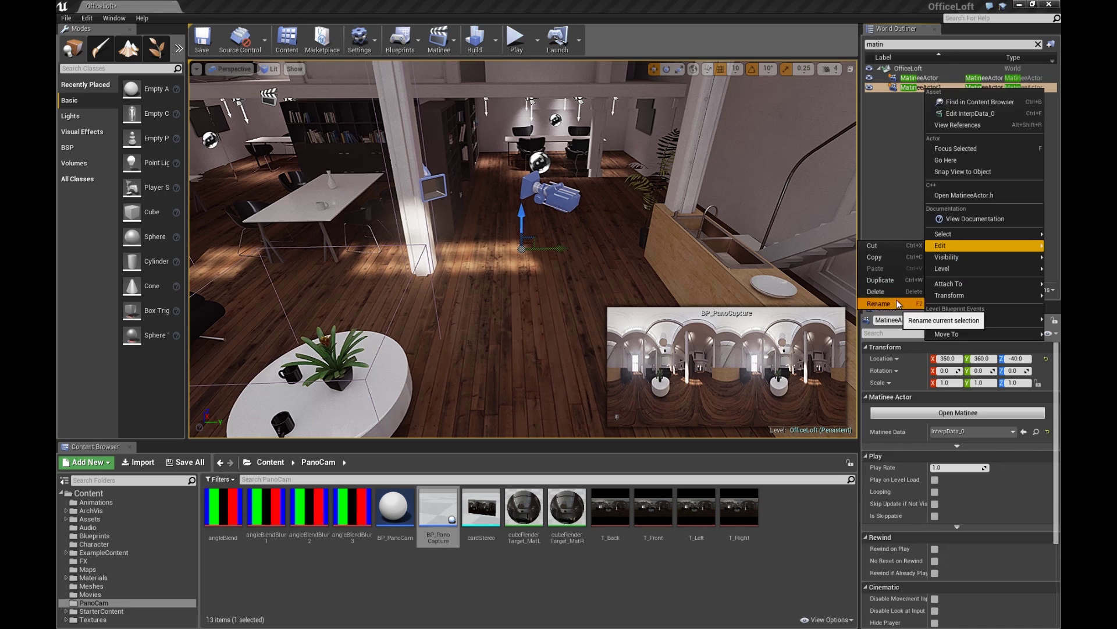
click(878, 303)
text(Ma)
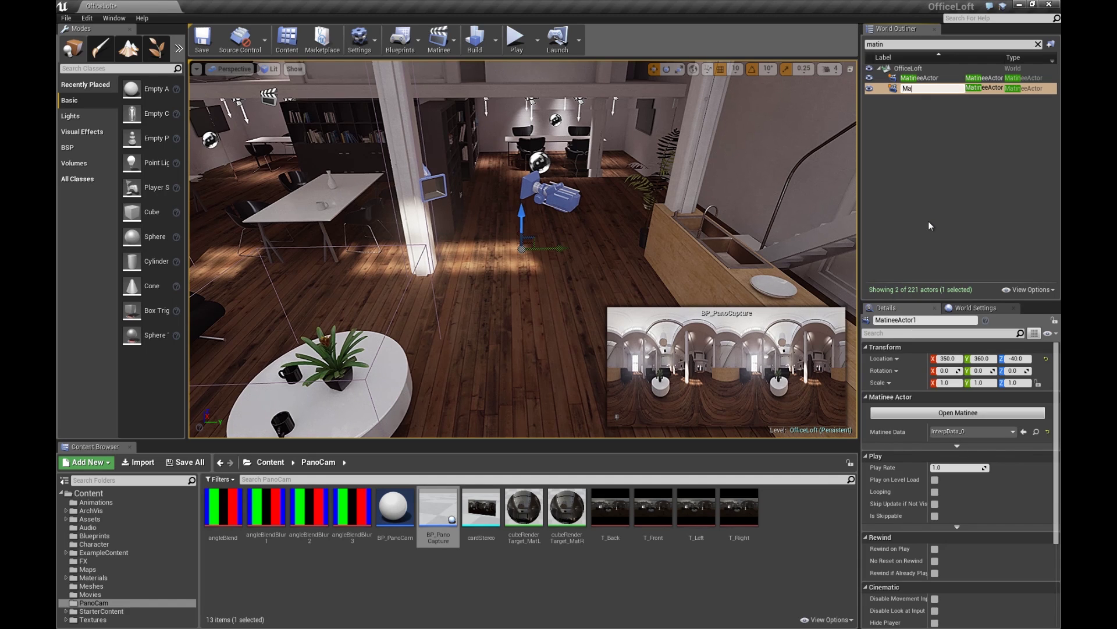
text(tineePano)
key(Return)
Deselect MatineePano and change the outliner filter to 'pano'.
click(957, 152)
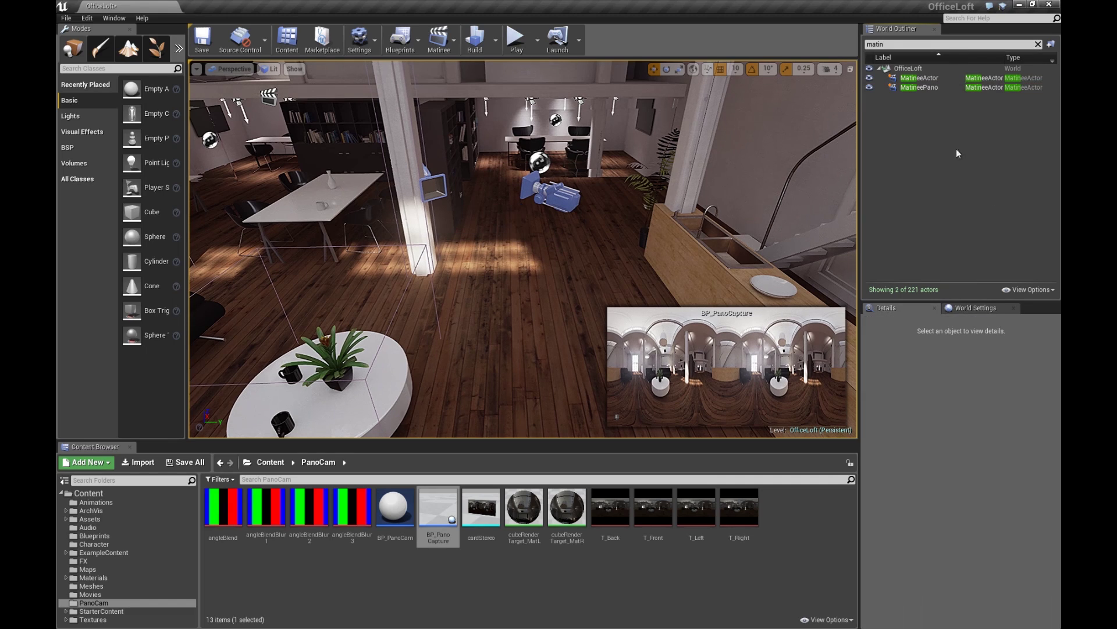
click(908, 45)
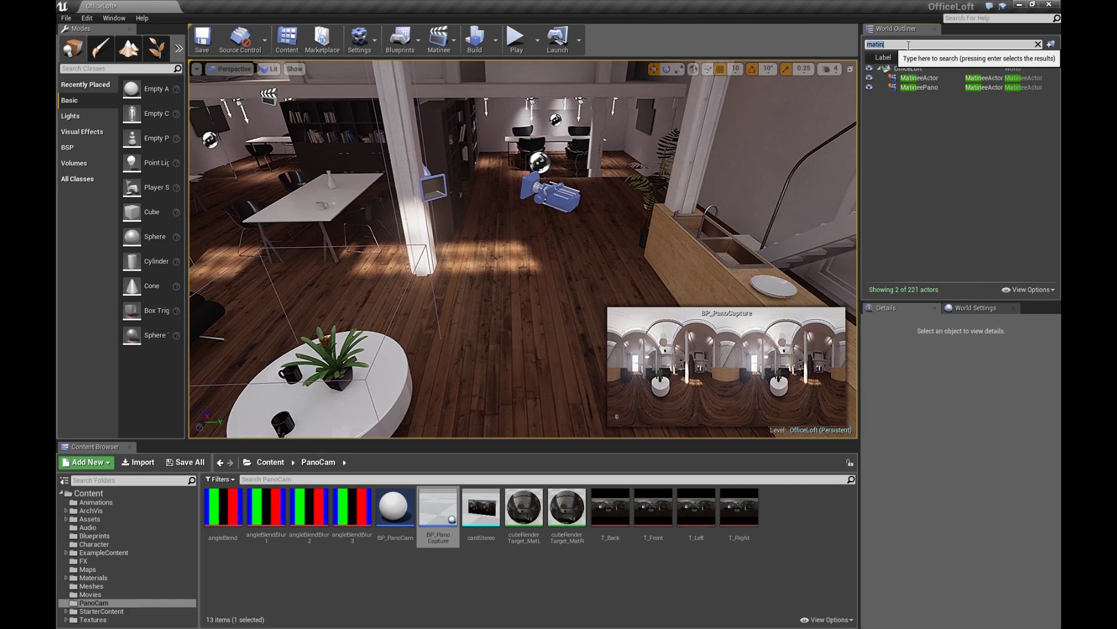
text(pano)
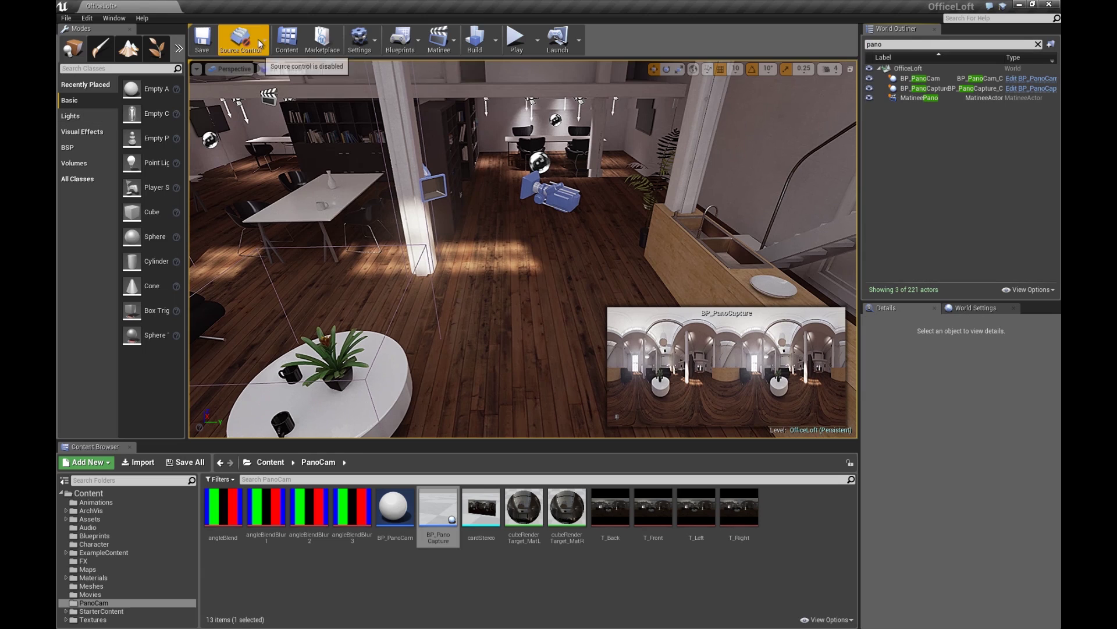
With MatineePano selected, open the OfficeLoft Level Blueprint.
click(913, 98)
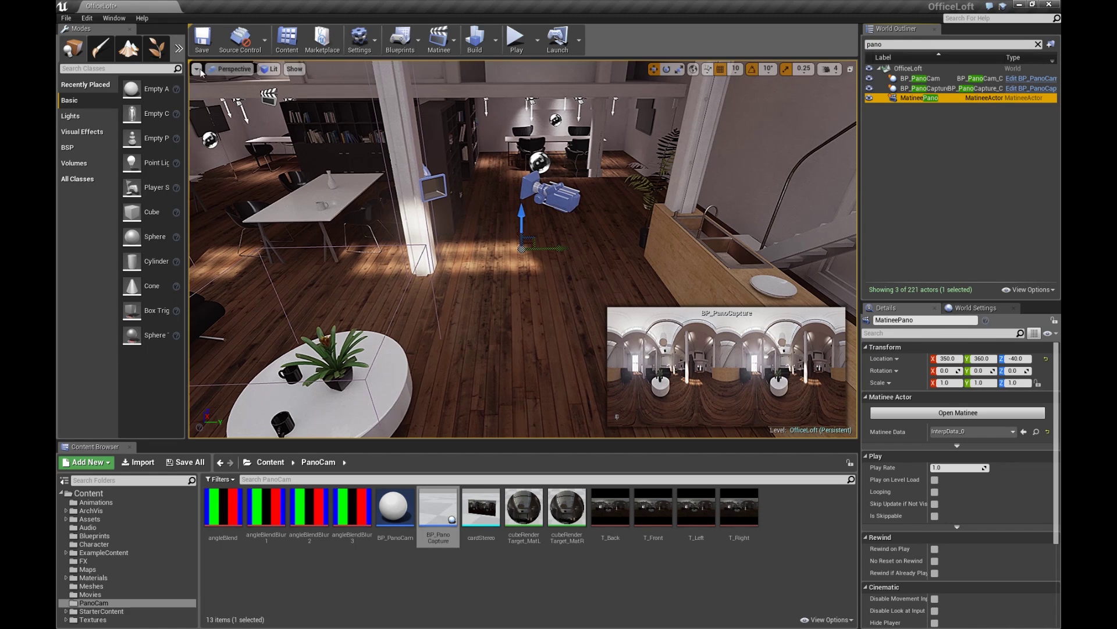
click(405, 42)
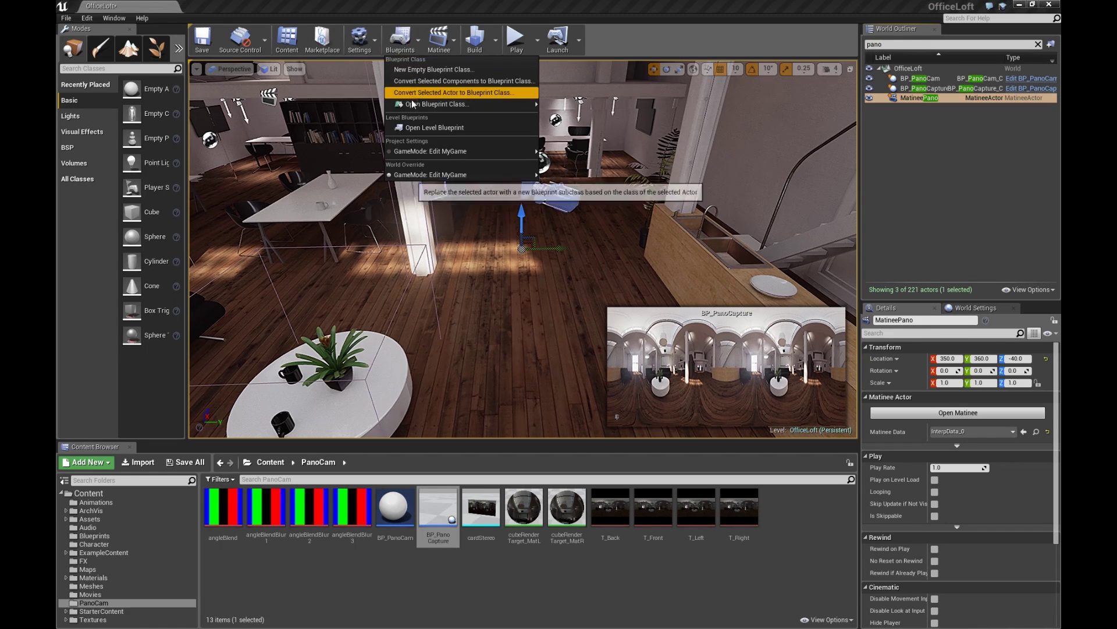
mouse_move(424, 103)
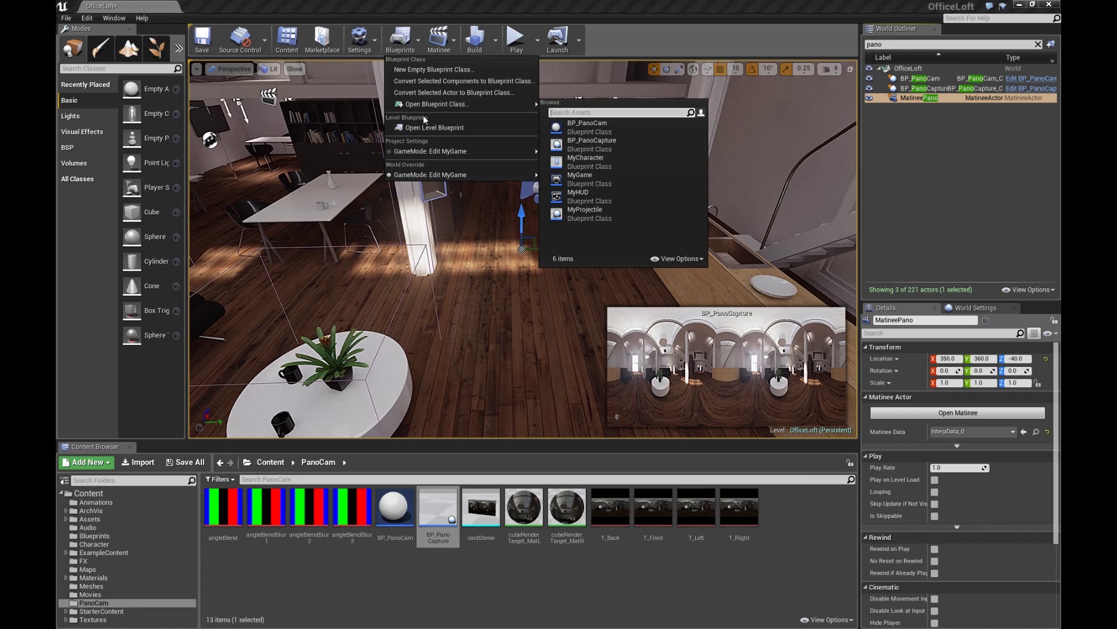
click(434, 128)
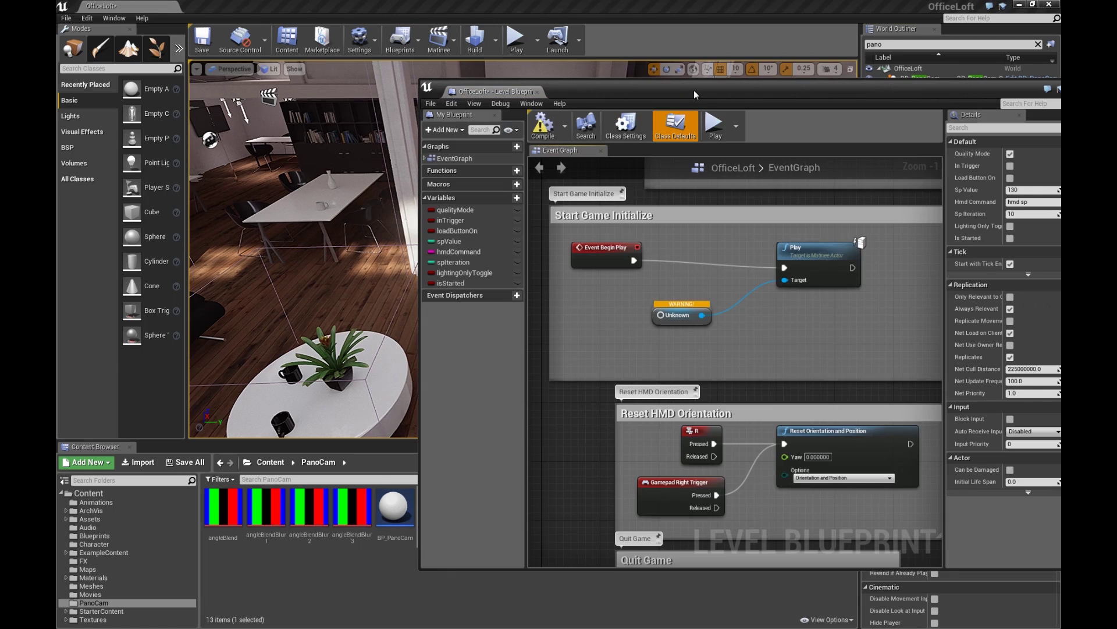
Delete the old Matinee Play node and the WARNING Unknown node.
drag(693, 90, 522, 87)
click(633, 260)
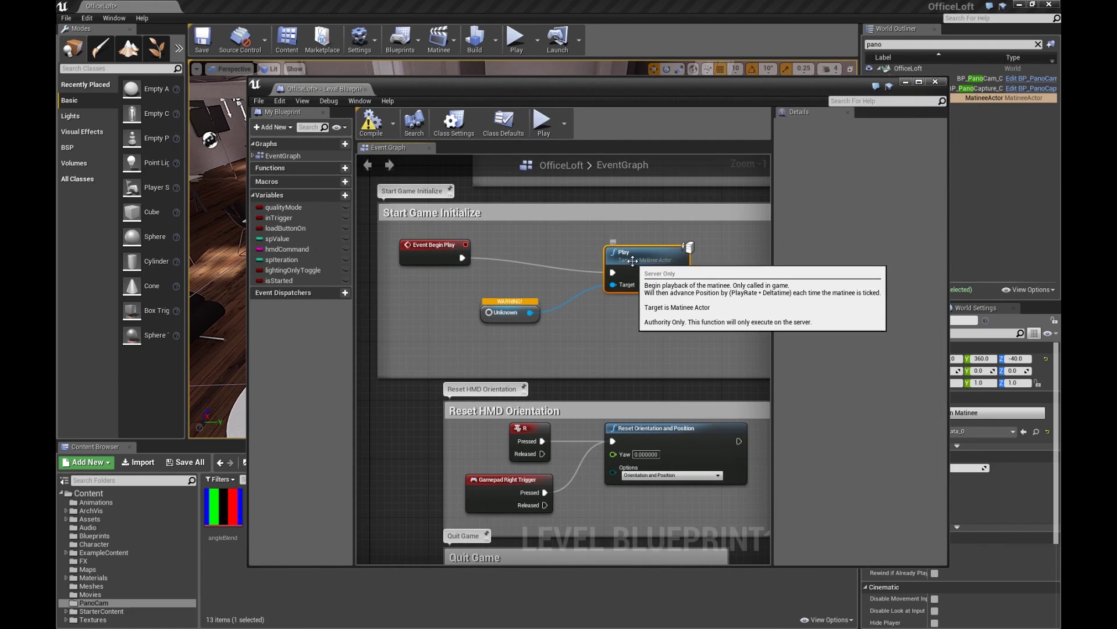
key(Delete)
click(513, 318)
key(Delete)
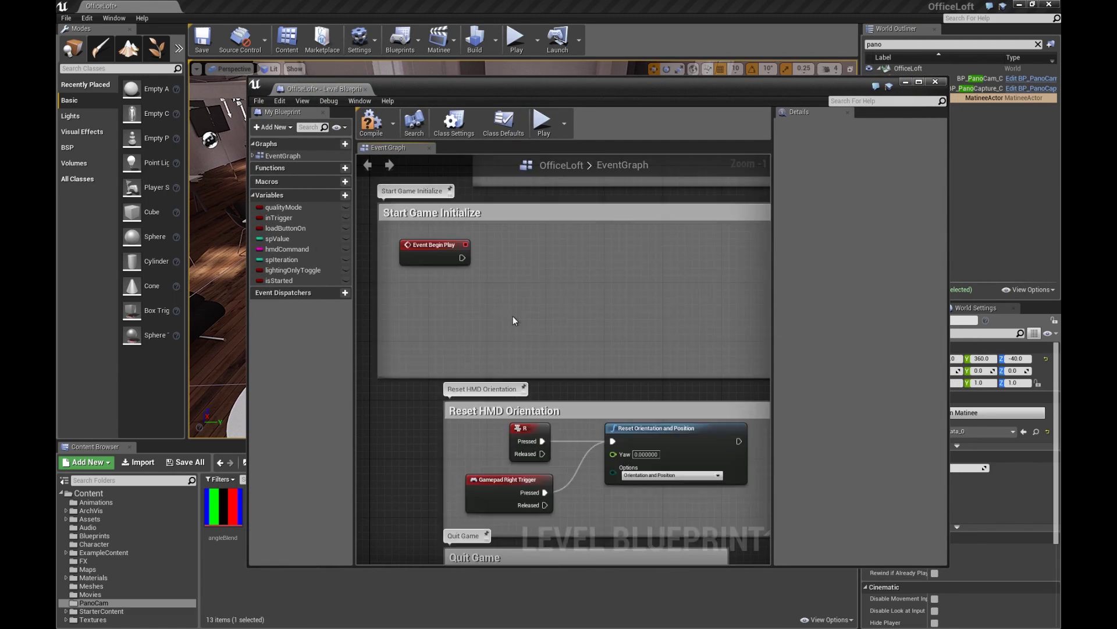
Break the link from Event Begin Play to the Execute Console Command node.
right_drag(602, 281, 531, 267)
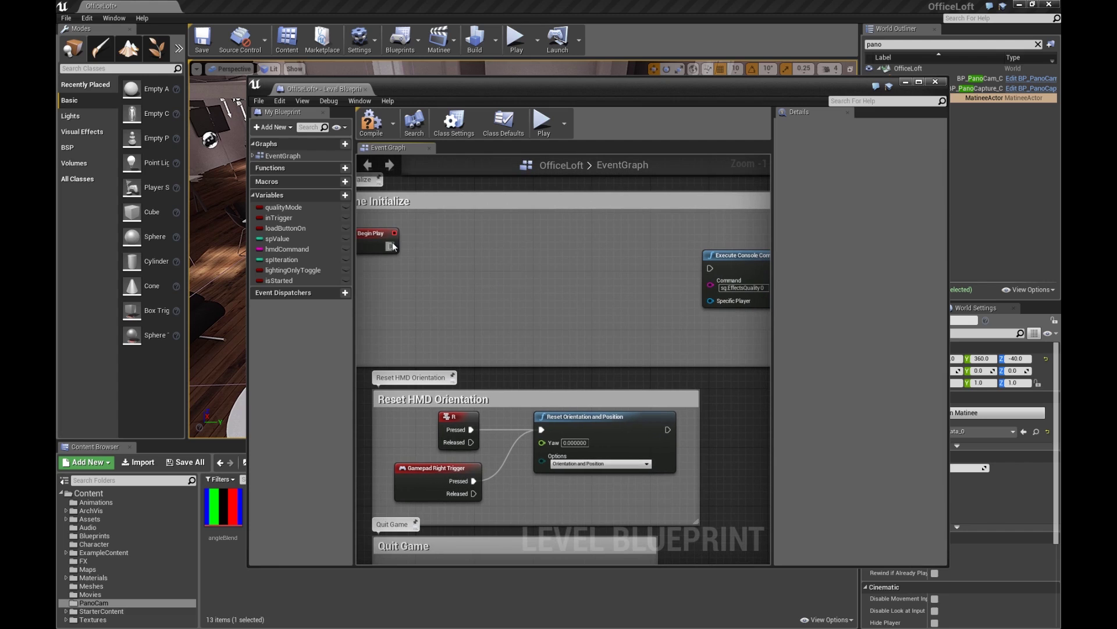
drag(392, 246, 710, 269)
scroll(630, 321, down, 10)
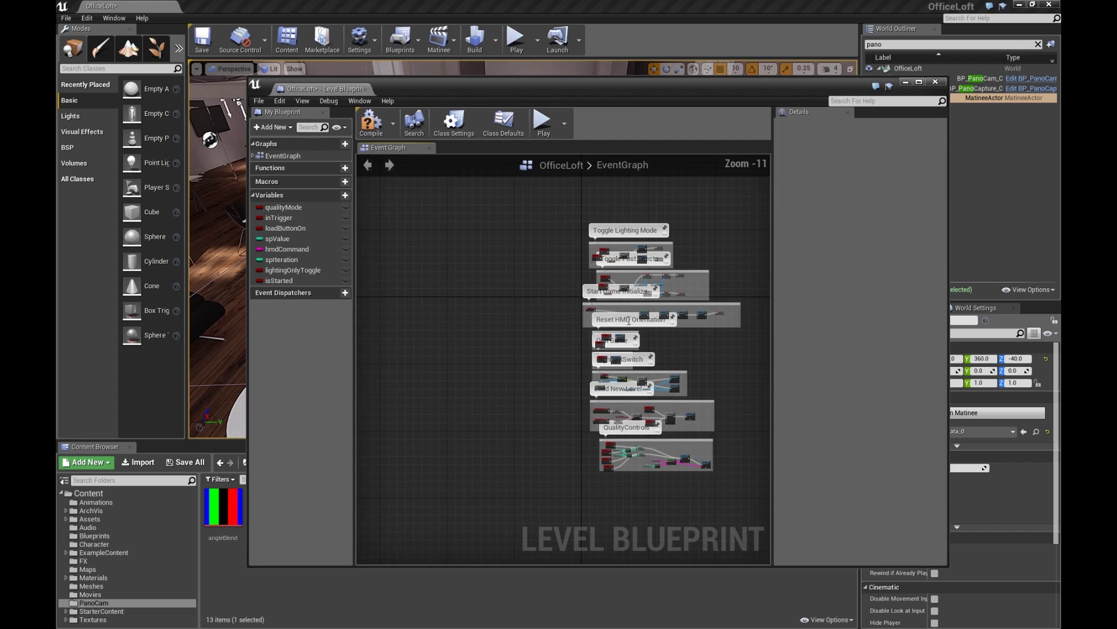
scroll(569, 335, up, 1)
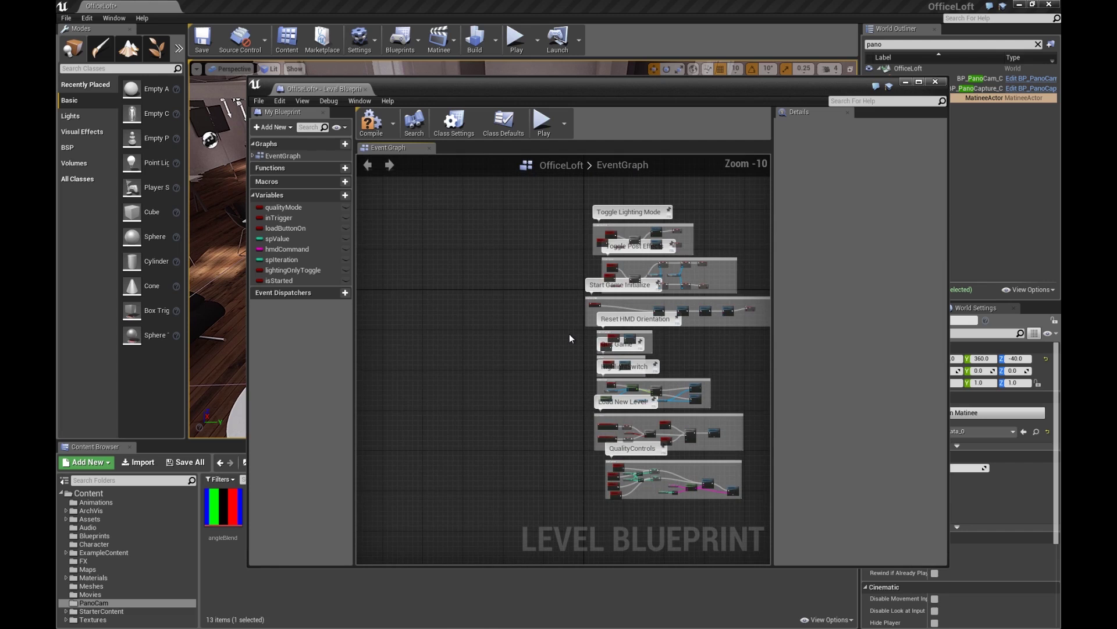
scroll(569, 333, up, 5)
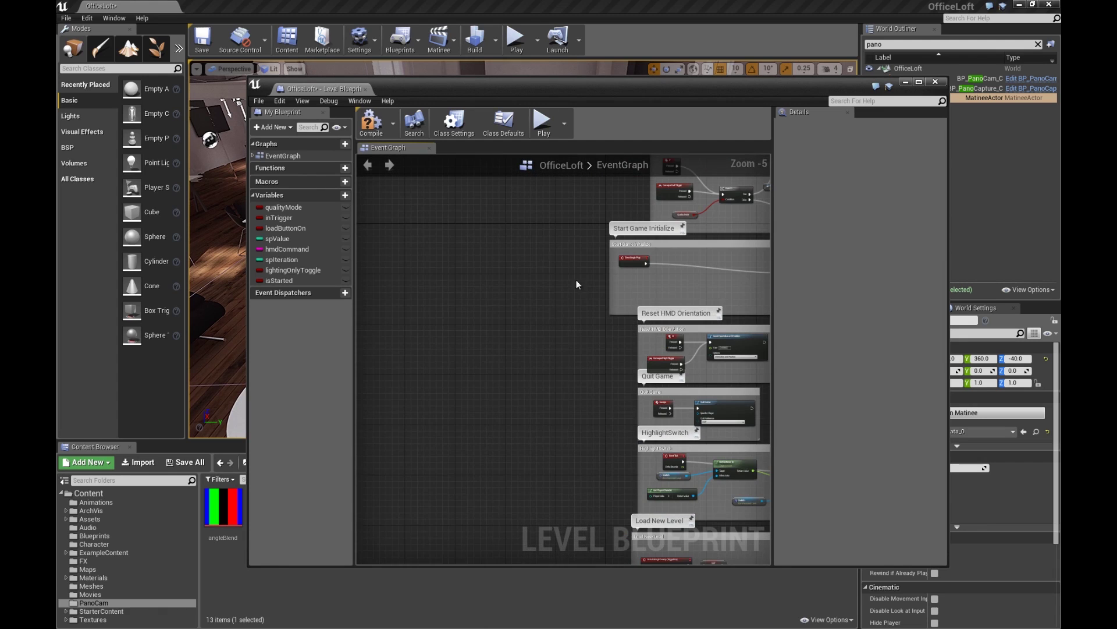
right_drag(577, 284, 505, 323)
scroll(513, 327, up, 5)
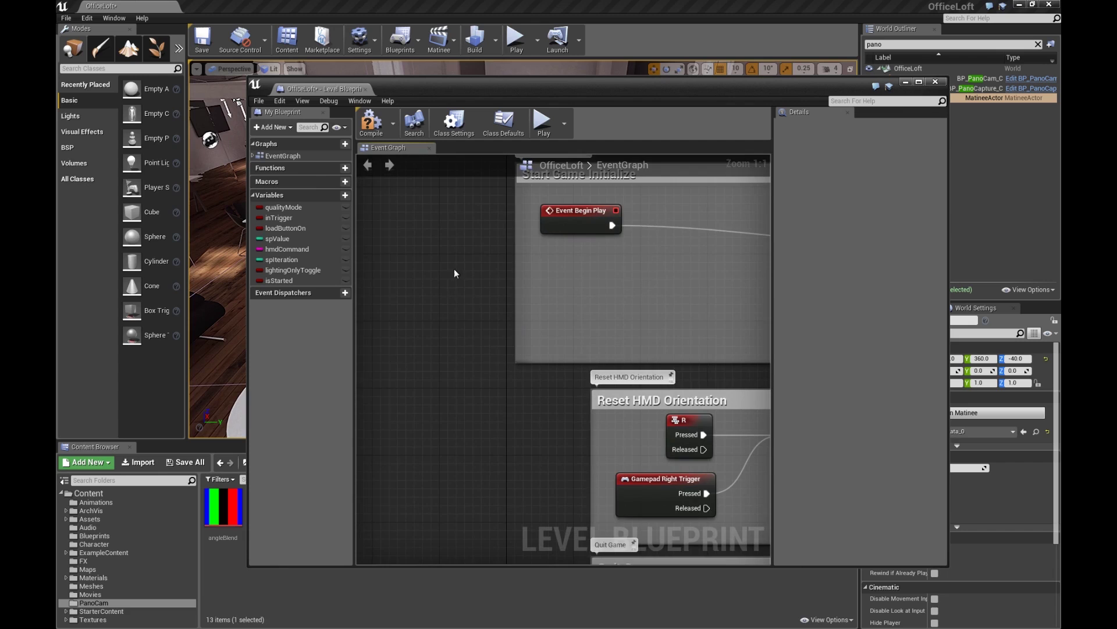
scroll(454, 274, down, 3)
right_drag(454, 274, 394, 347)
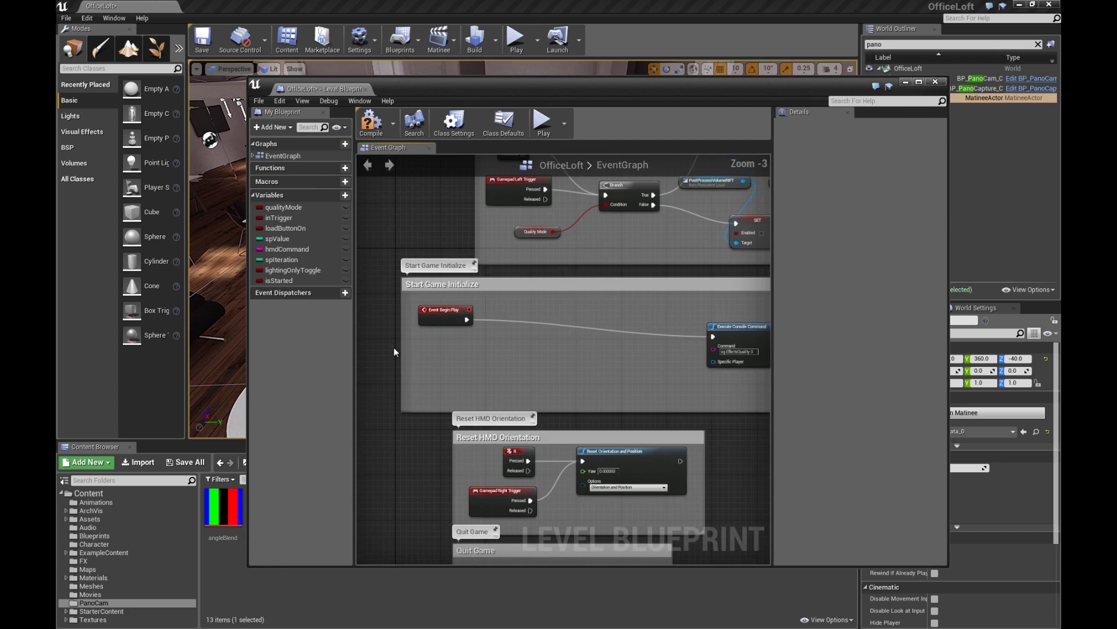
right_click(713, 336)
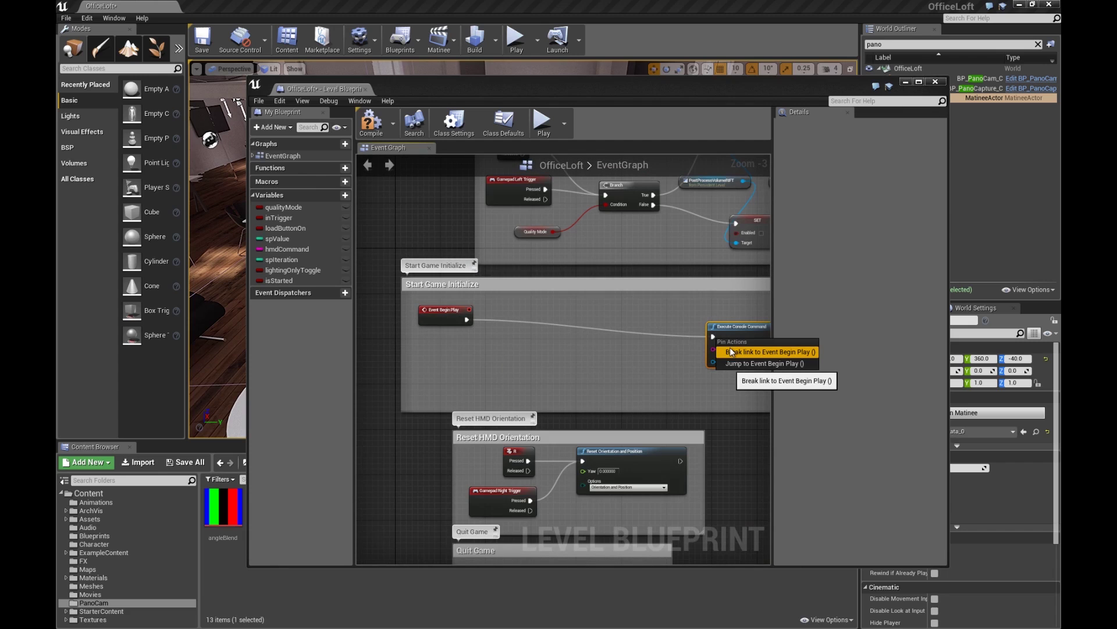
click(741, 352)
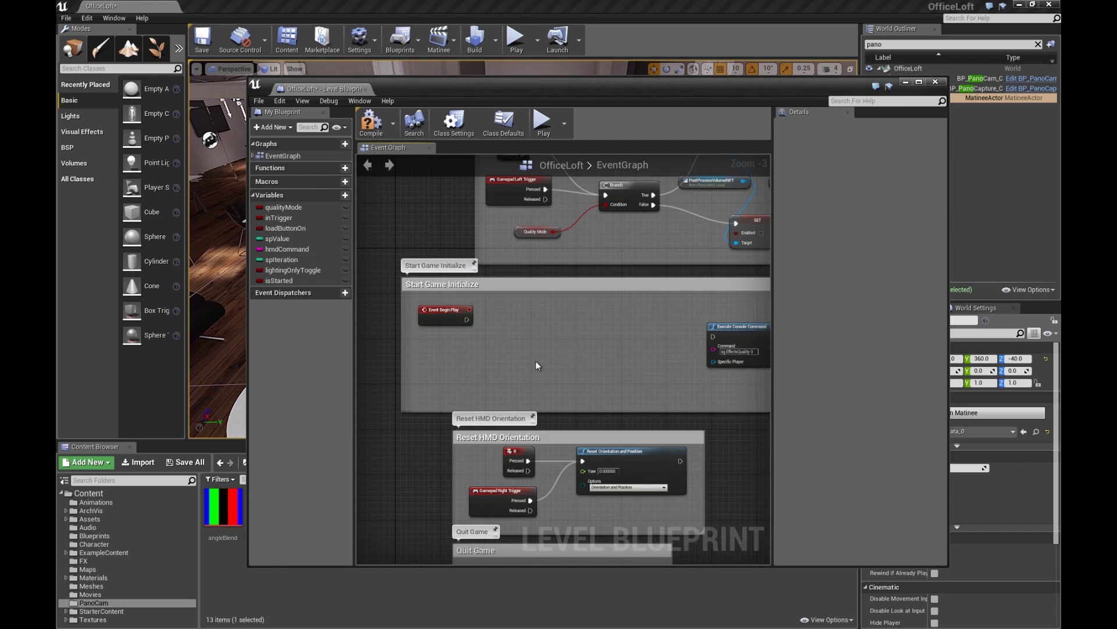
Add a MatineePano reference with a Play node and wire Event BeginPlay into it.
drag(920, 88, 836, 51)
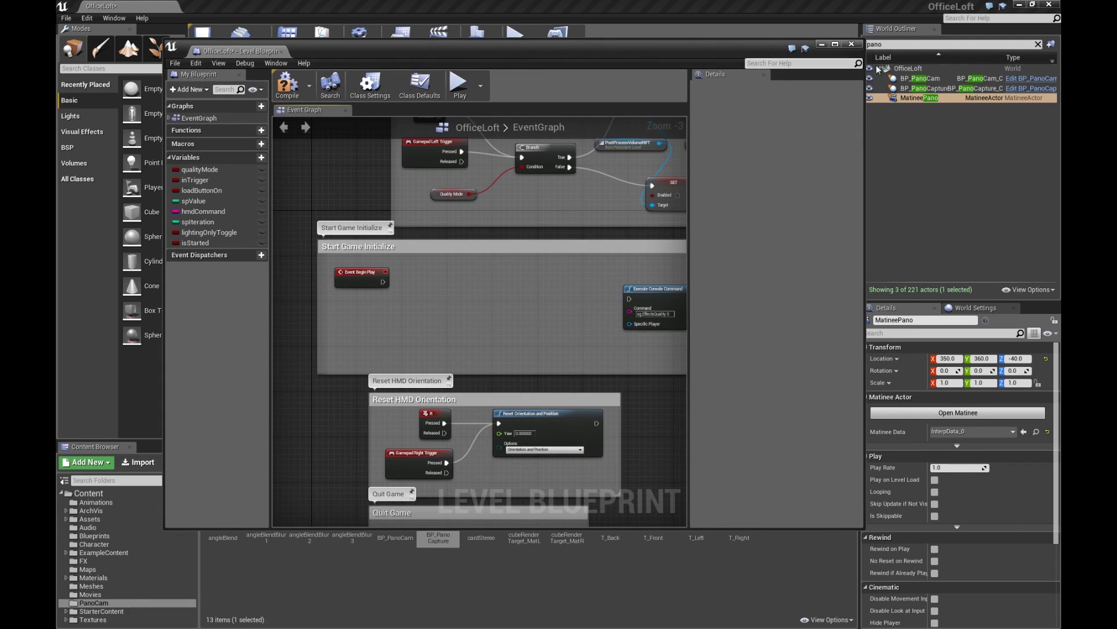
drag(898, 99, 502, 305)
text(play)
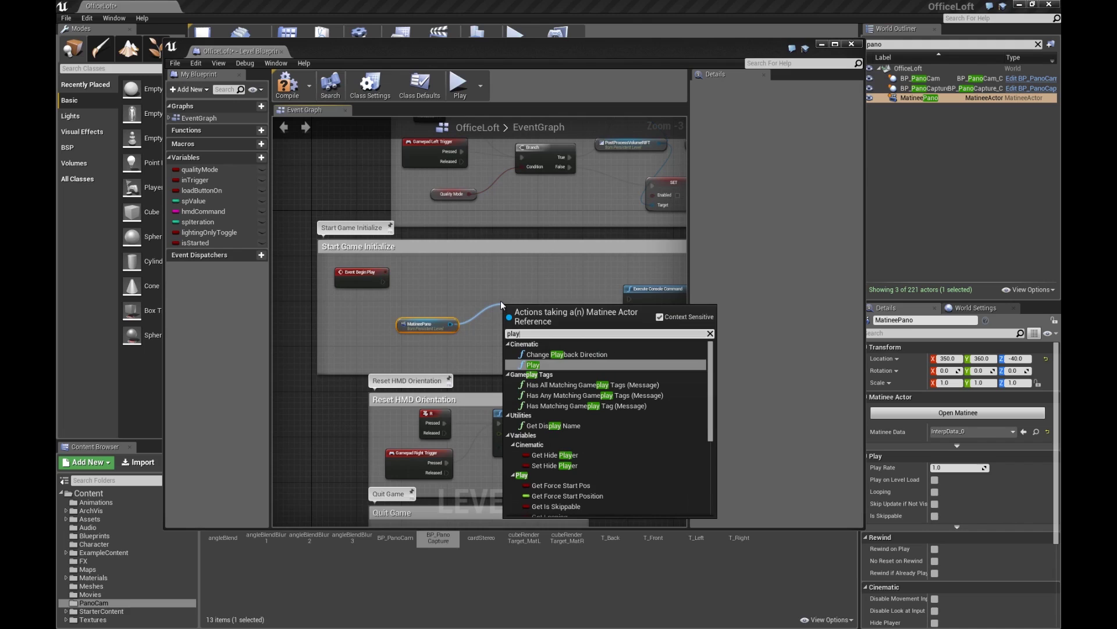
key(Return)
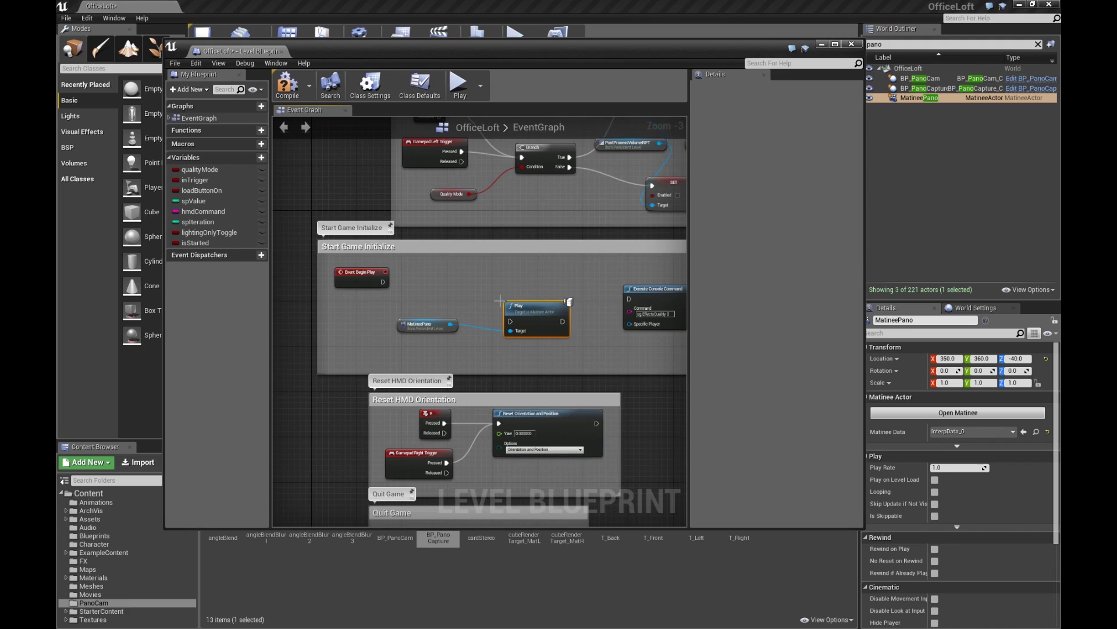
drag(520, 291, 515, 285)
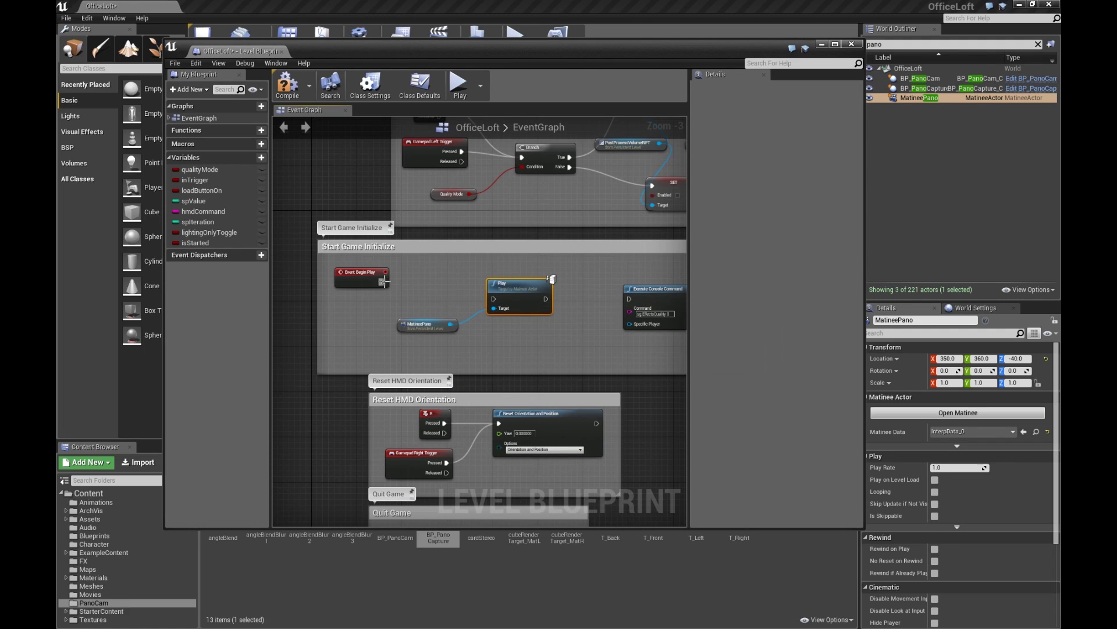
drag(383, 282, 494, 298)
click(530, 329)
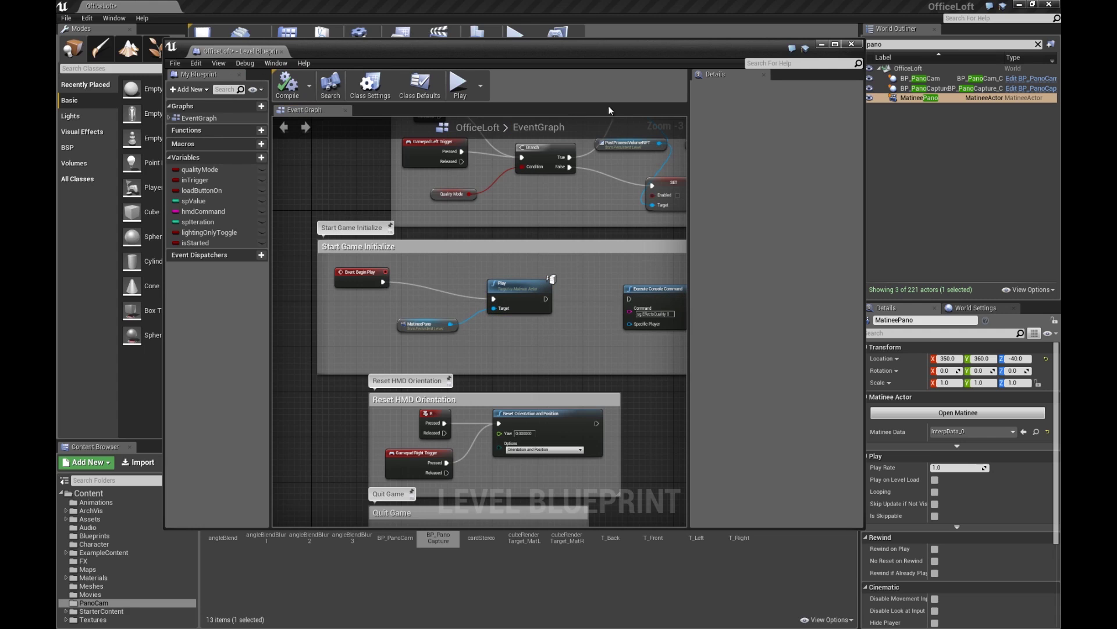
Close the level blueprint and Save All.
click(850, 45)
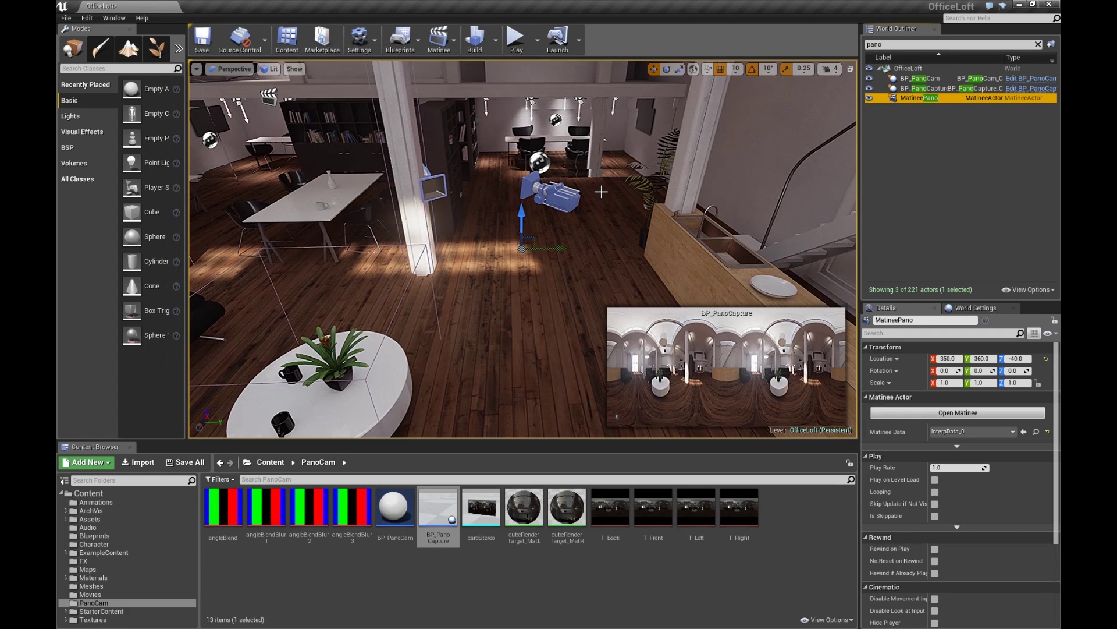
click(66, 18)
click(82, 97)
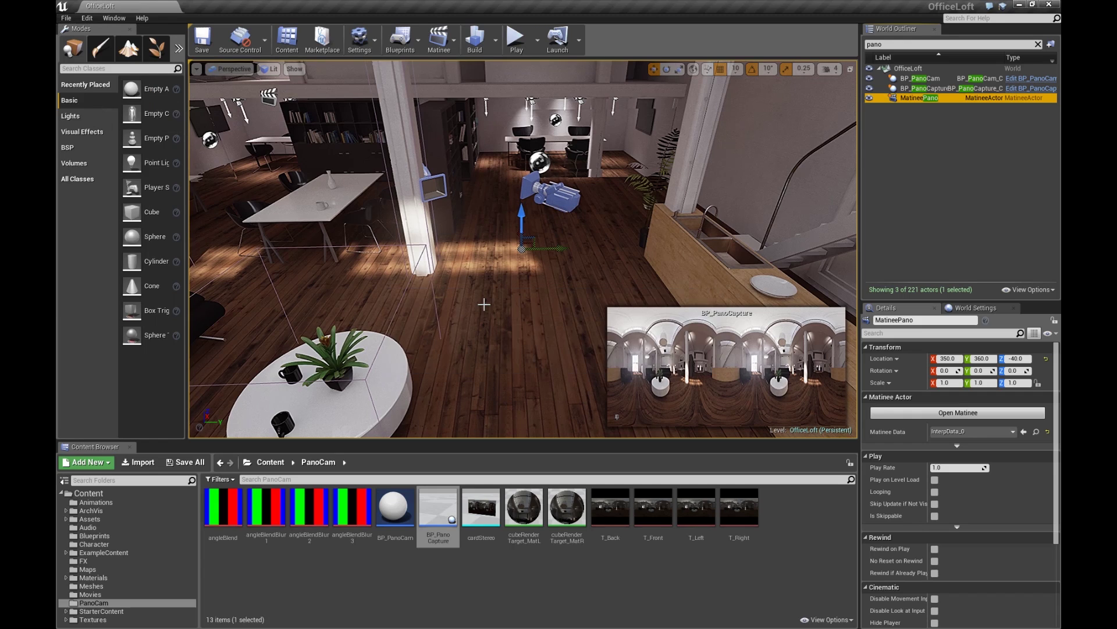
Open MatineePano from the Matinee toolbar list and dock it as a main tab.
click(438, 39)
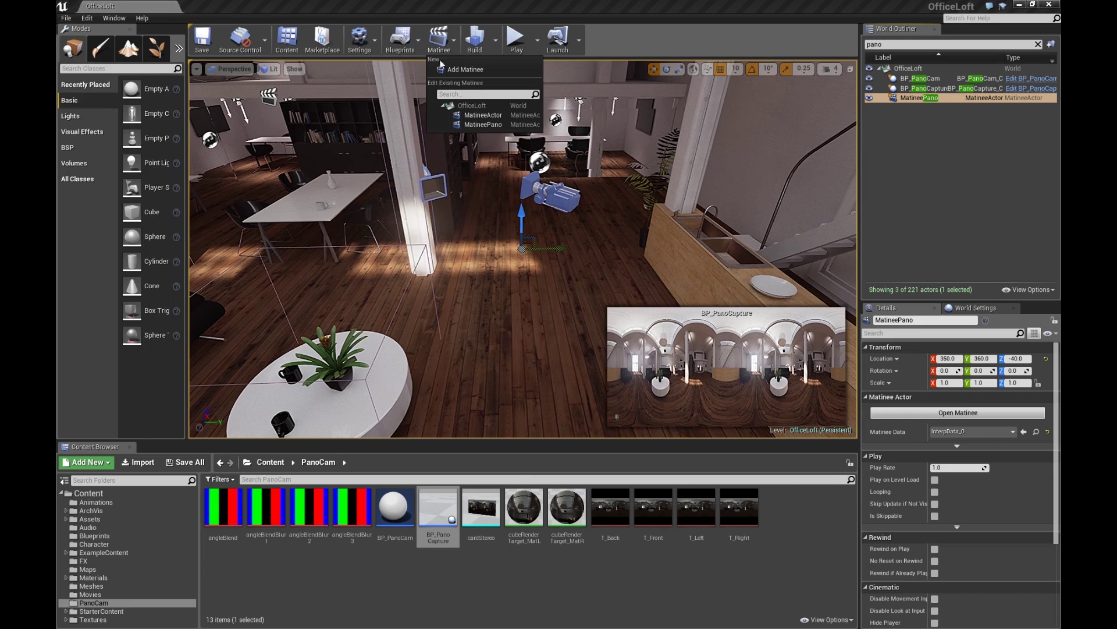
click(469, 125)
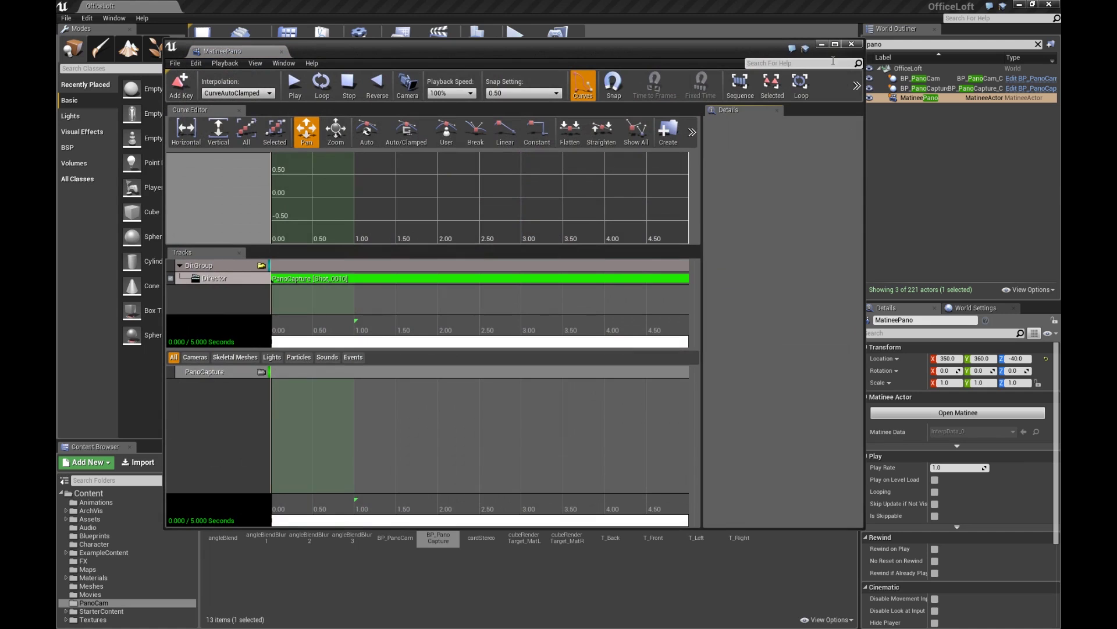
drag(215, 52, 215, 7)
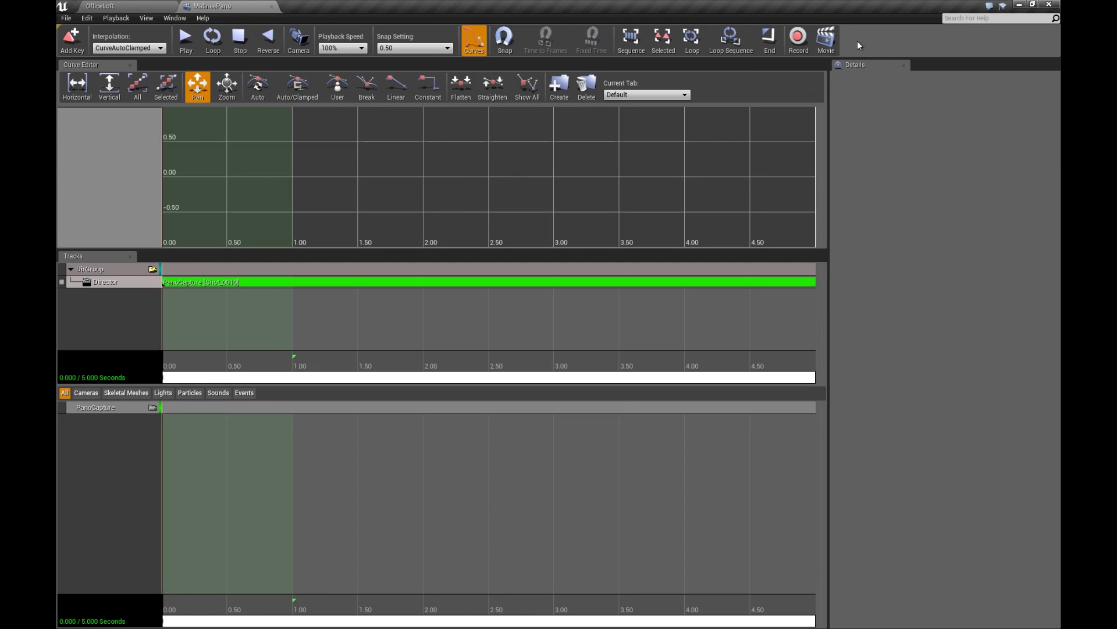
Capture a 4096x2048 JPEG sequence at 30 FPS with movement and turning enabled.
click(824, 38)
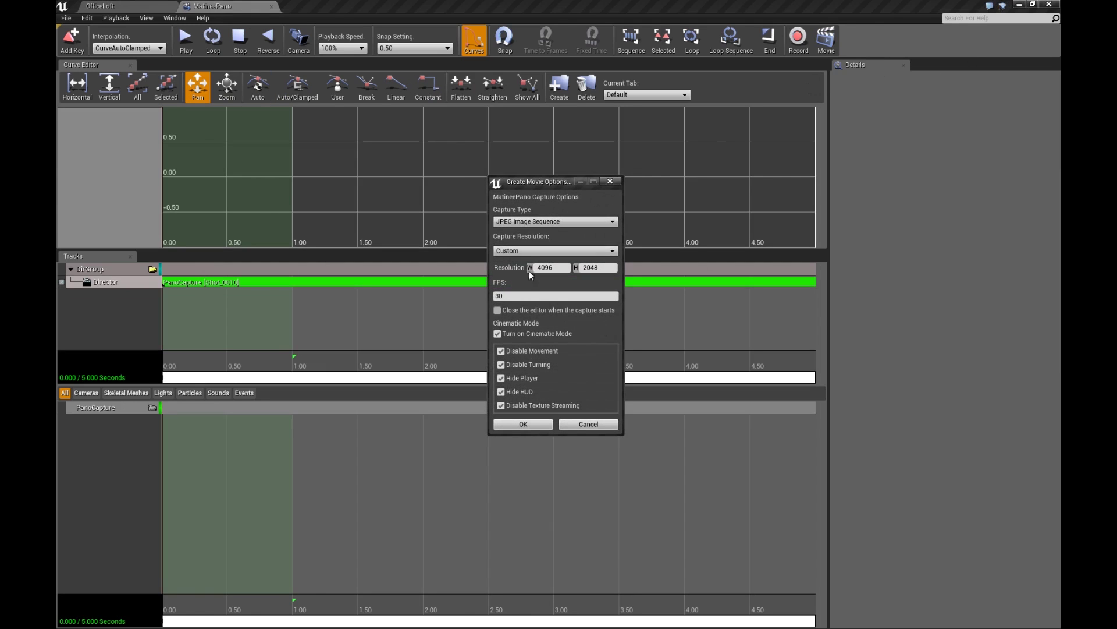
drag(558, 269, 537, 269)
key(Tab)
click(503, 297)
click(501, 351)
click(501, 365)
click(501, 364)
click(500, 351)
click(502, 364)
click(501, 351)
click(523, 425)
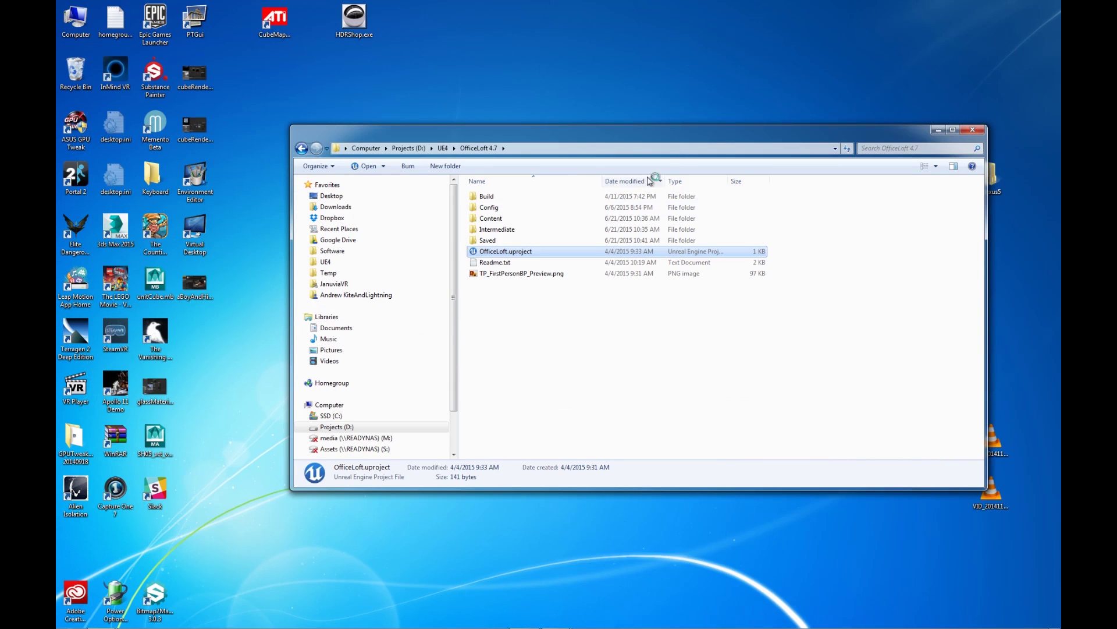
Move the OfficeLoft 4.7 Explorer window up and to the left.
drag(688, 134, 488, 88)
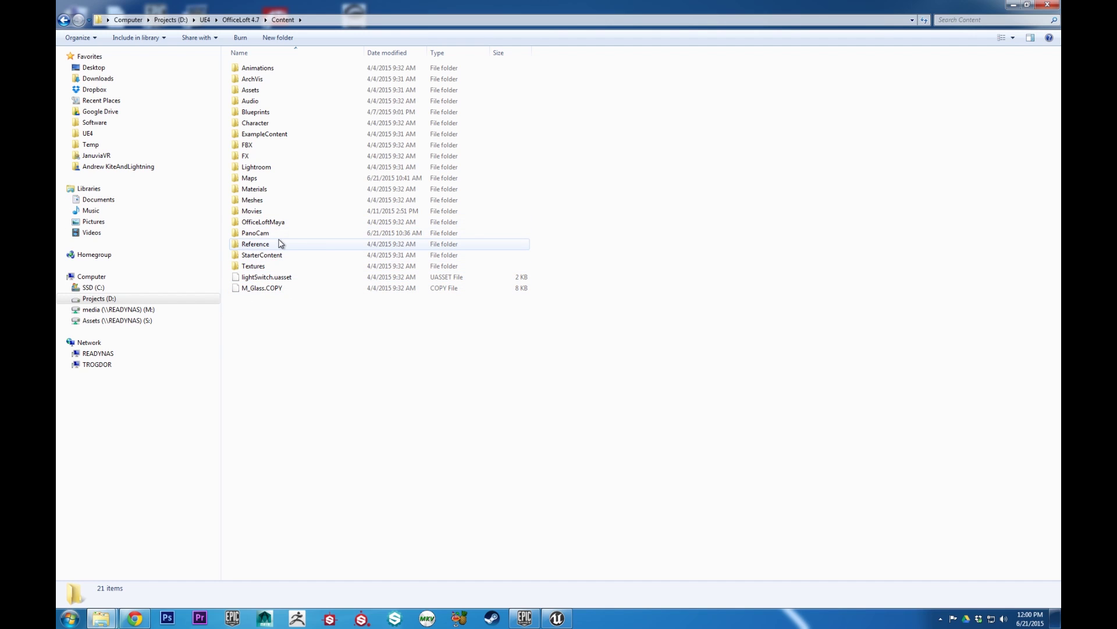
Browse OfficeLoft 4.7 > Saved > Screenshots > Windows and open MovieFrame00001.jpeg.
click(240, 20)
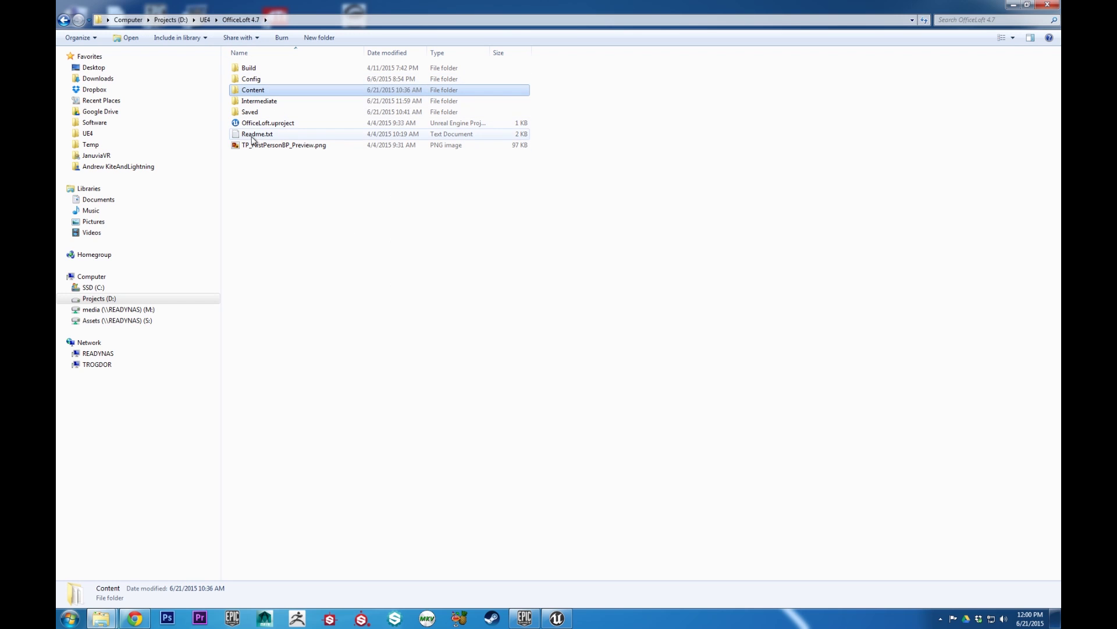
click(257, 114)
double_click(257, 113)
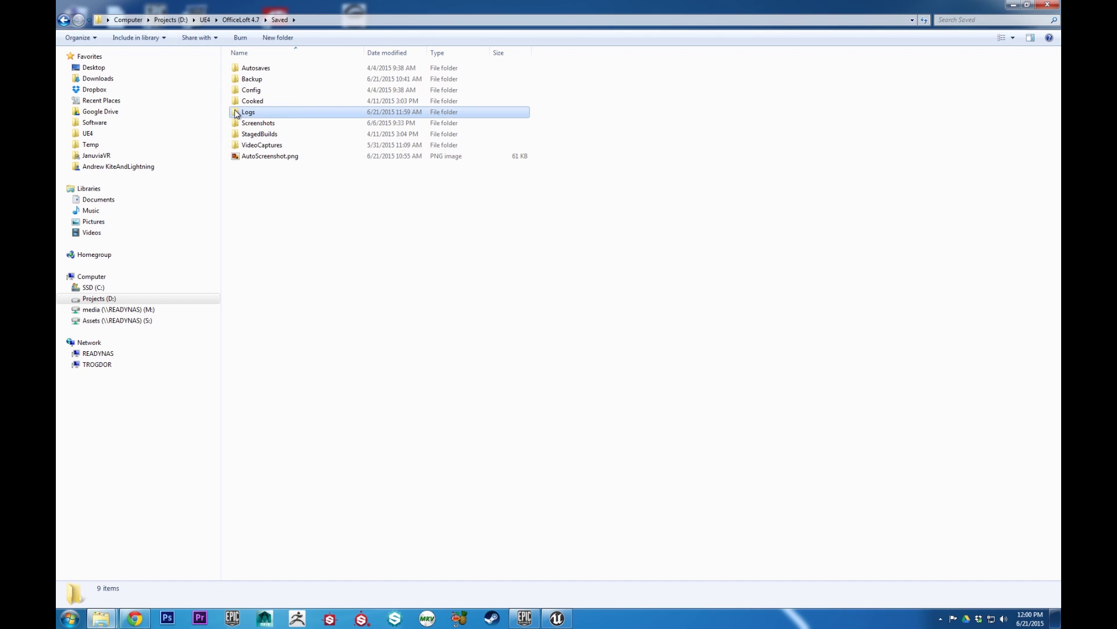
double_click(258, 123)
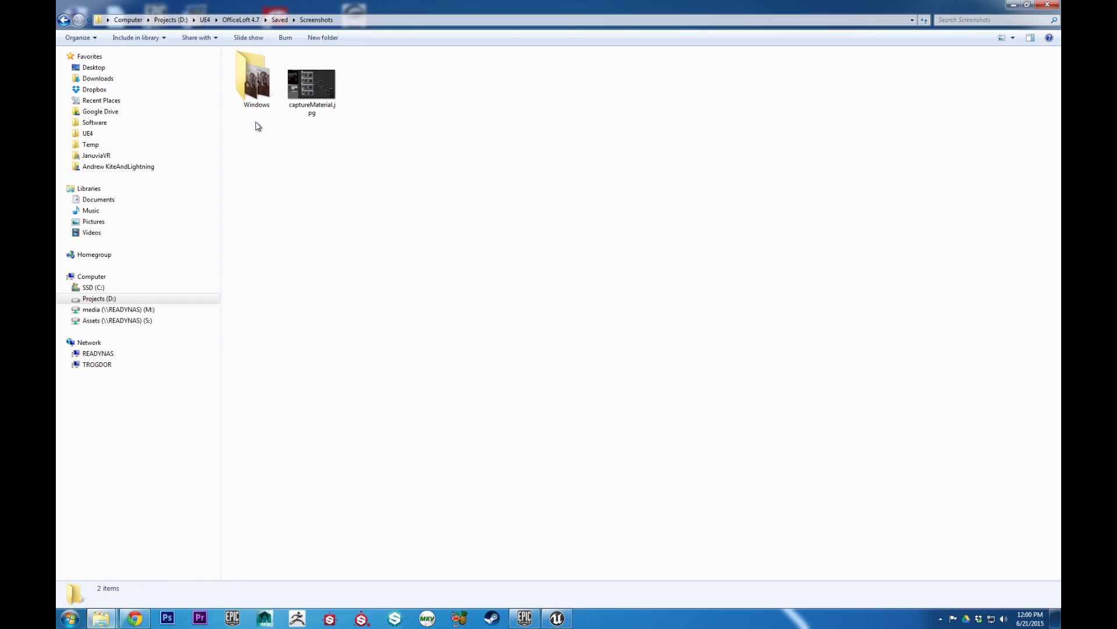
double_click(254, 68)
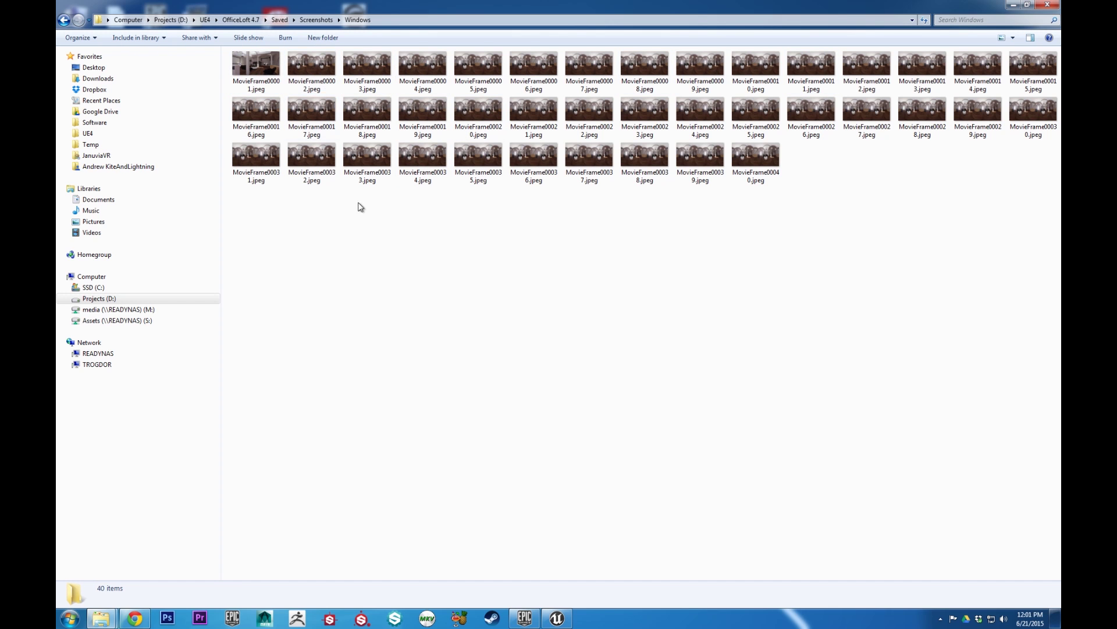
double_click(267, 76)
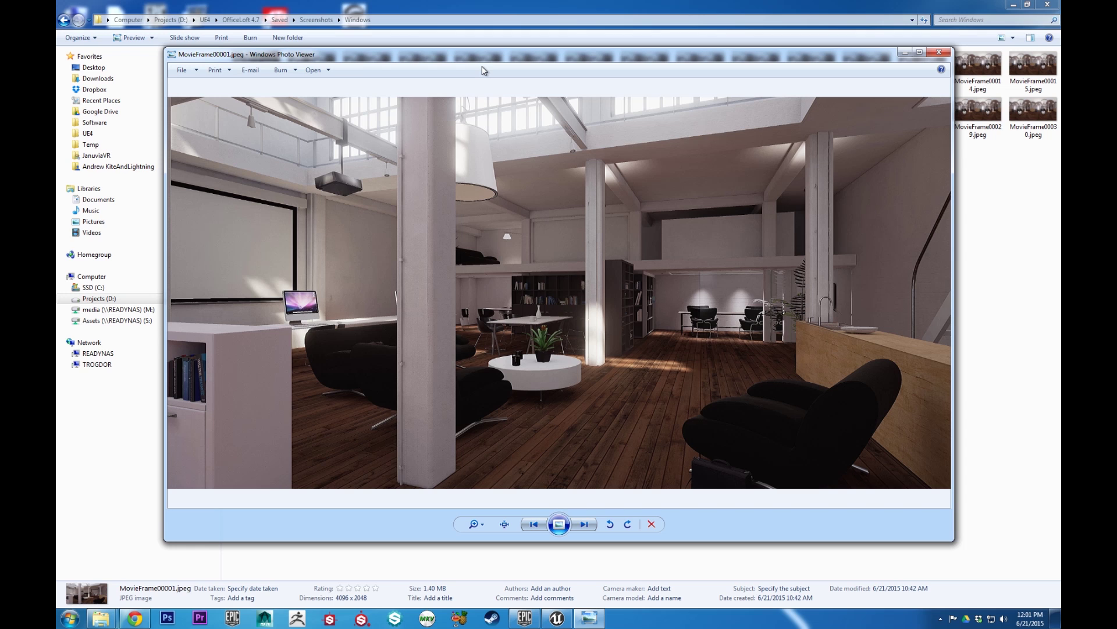
Advance to the next panorama frame, maximize the viewer, and zoom and pan over the table and floor.
key(Right)
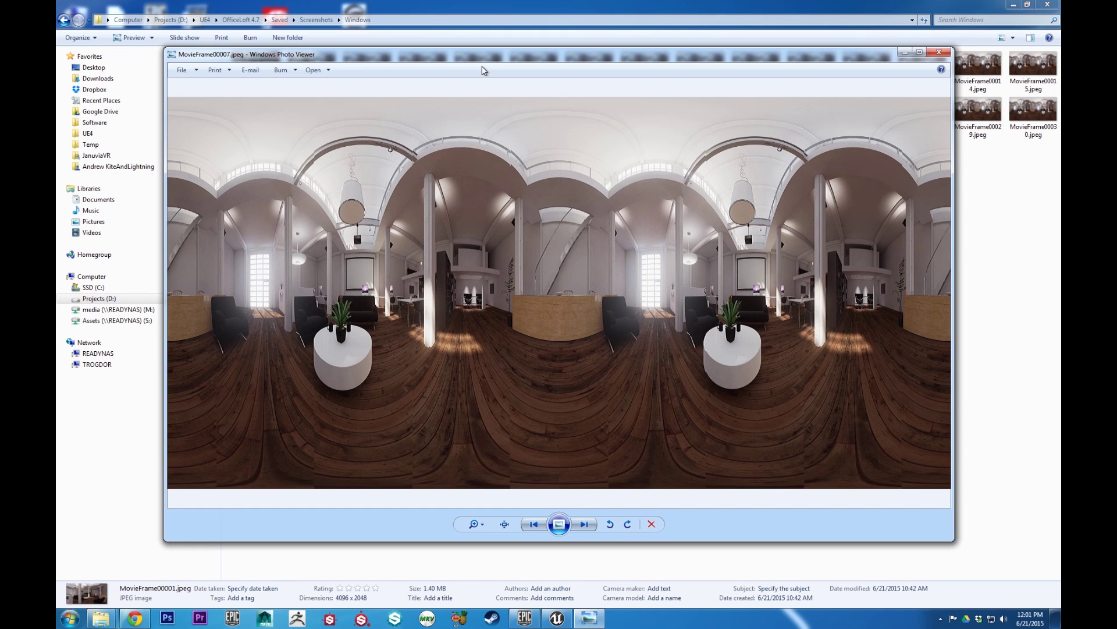
click(920, 53)
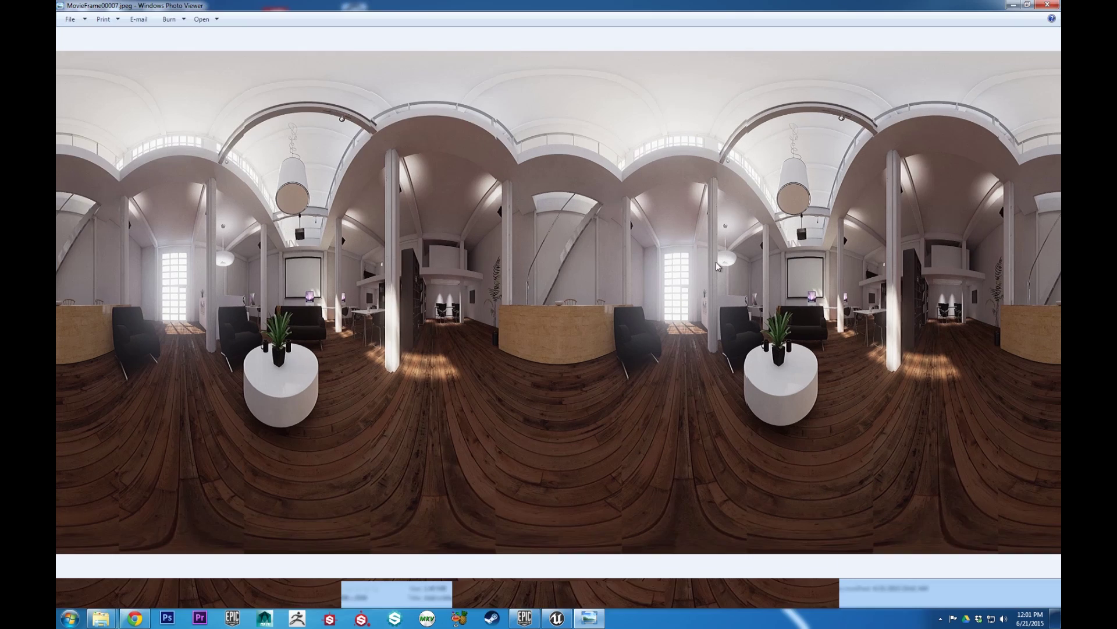
scroll(529, 410, up, 3)
drag(409, 437, 788, 224)
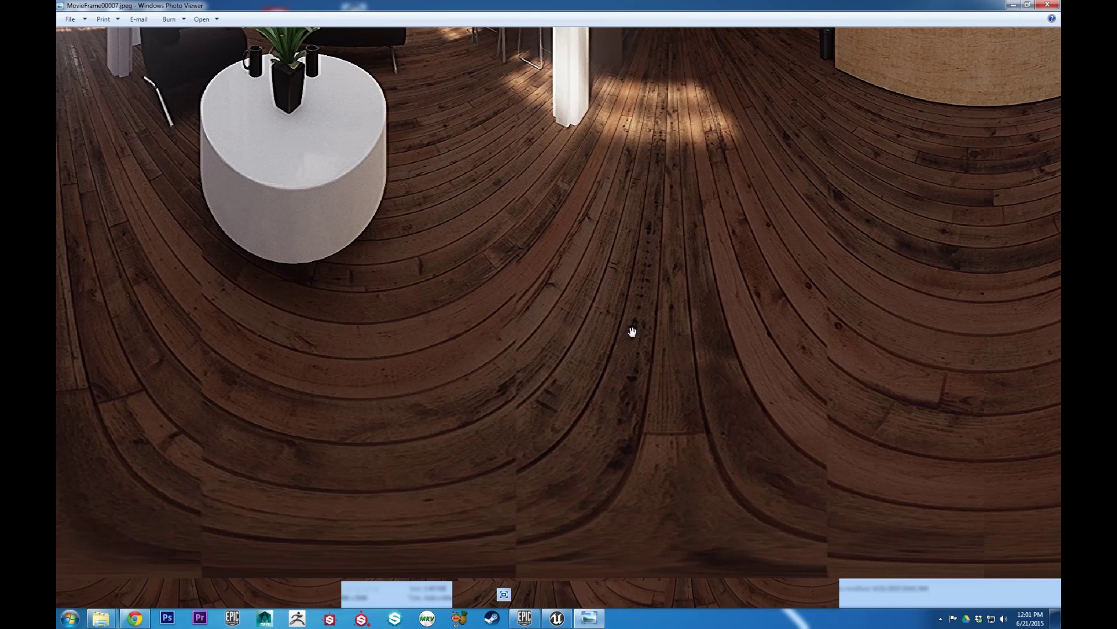
scroll(633, 332, down, 3)
scroll(594, 454, up, 1)
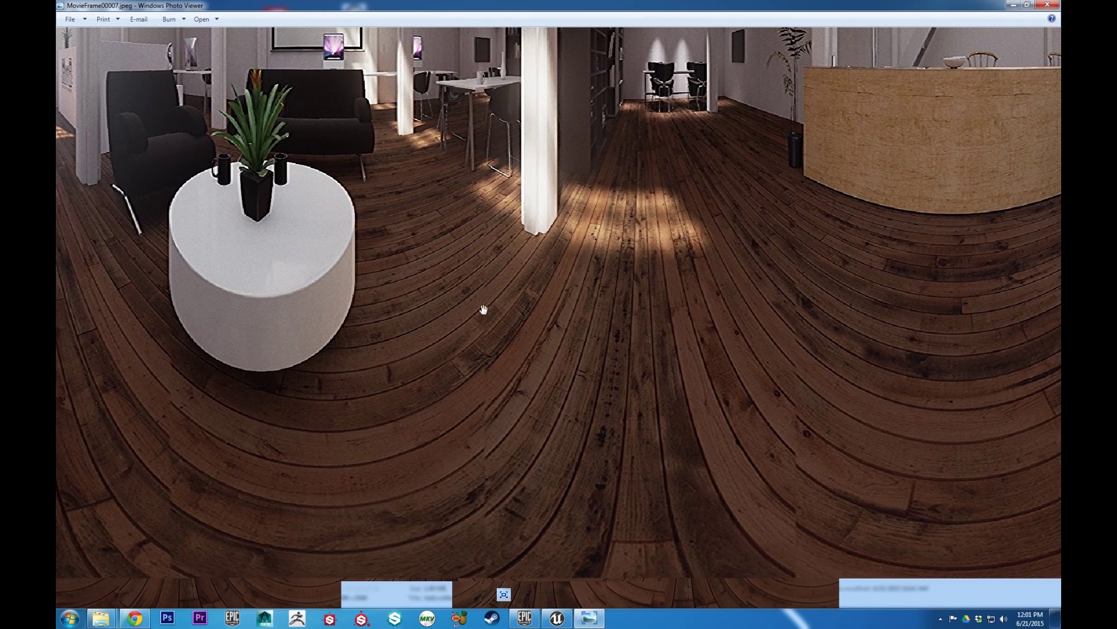
scroll(639, 330, down, 3)
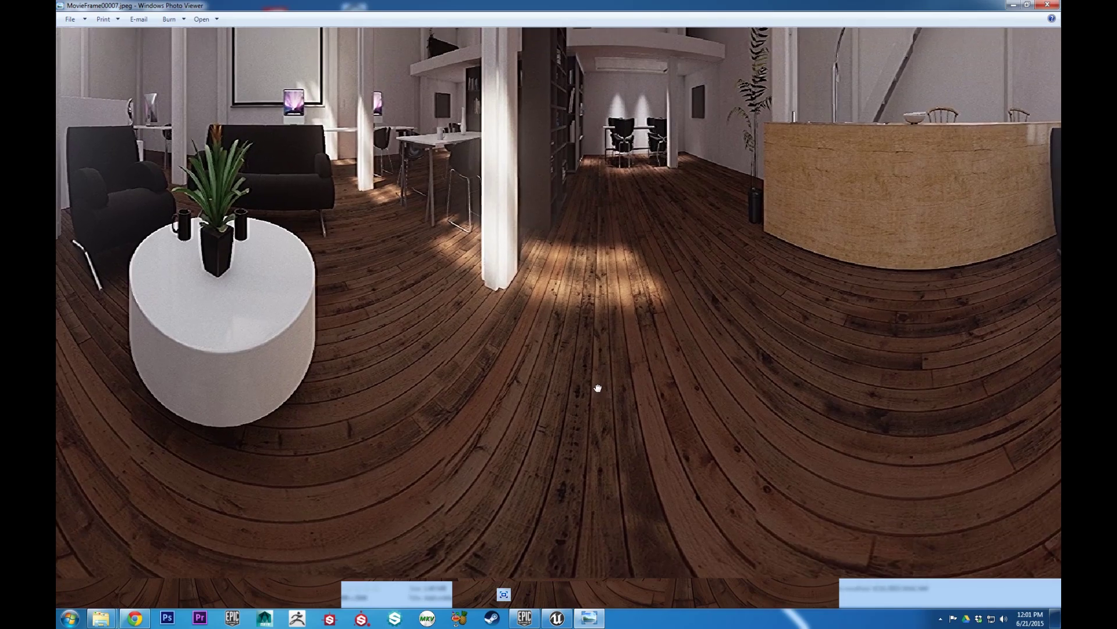
scroll(586, 386, down, 2)
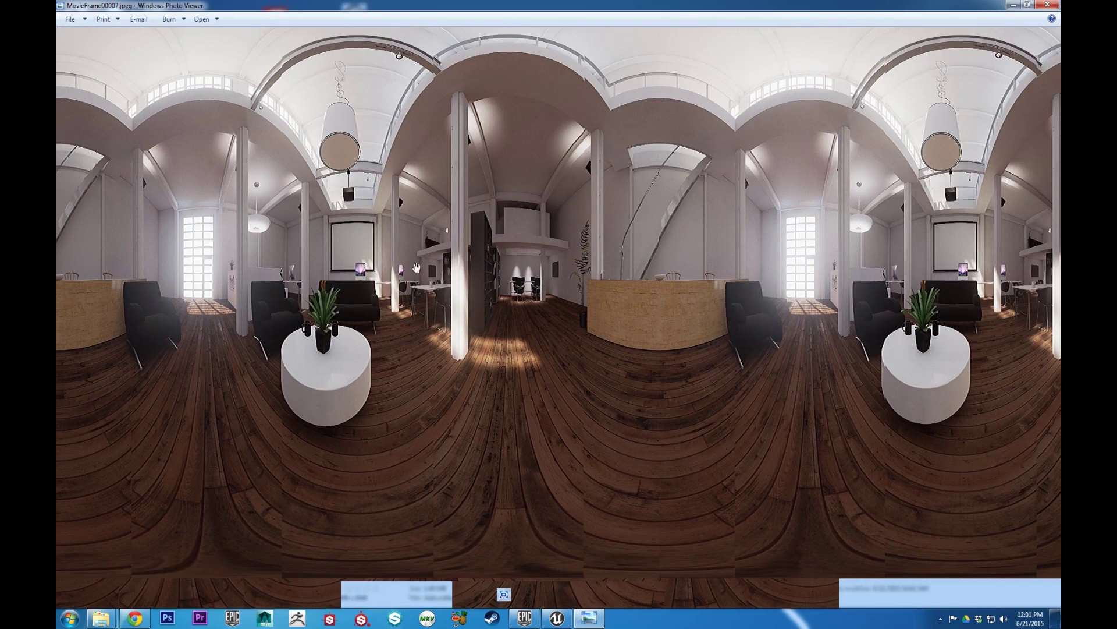
scroll(440, 490, up, 3)
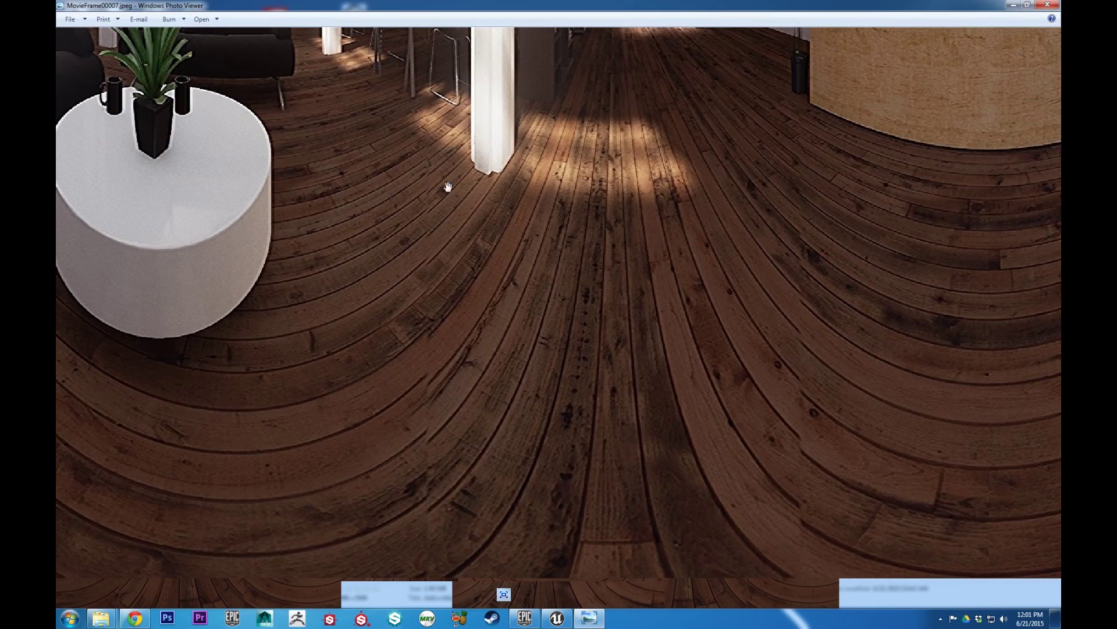
Close the photo viewer and open the cubeRenderTarget_MatL material in the Unreal editor.
click(1013, 5)
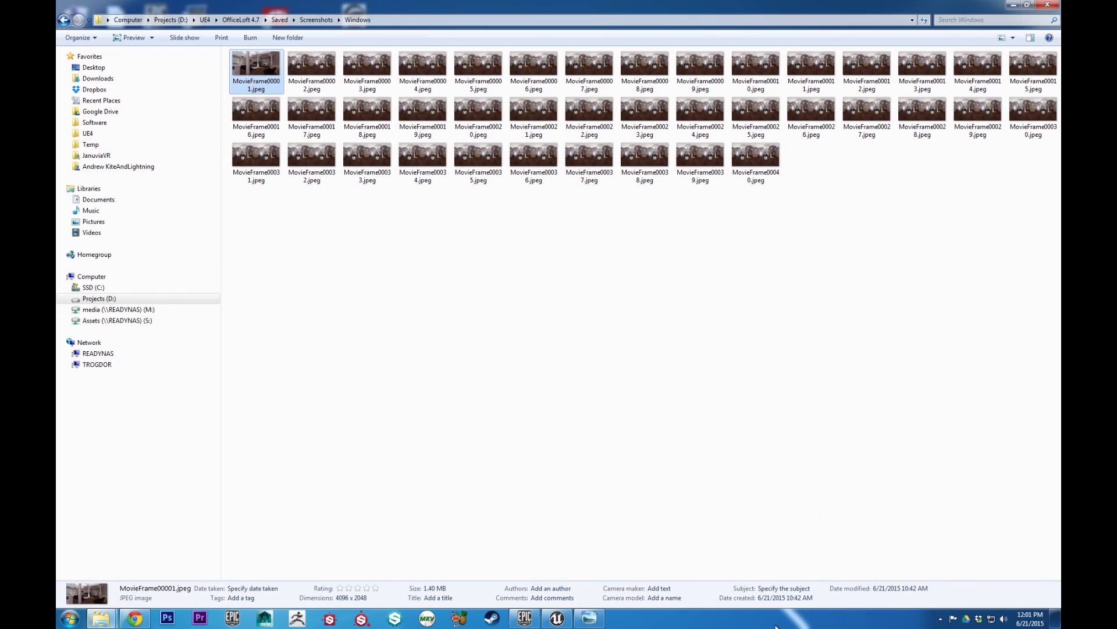
click(557, 618)
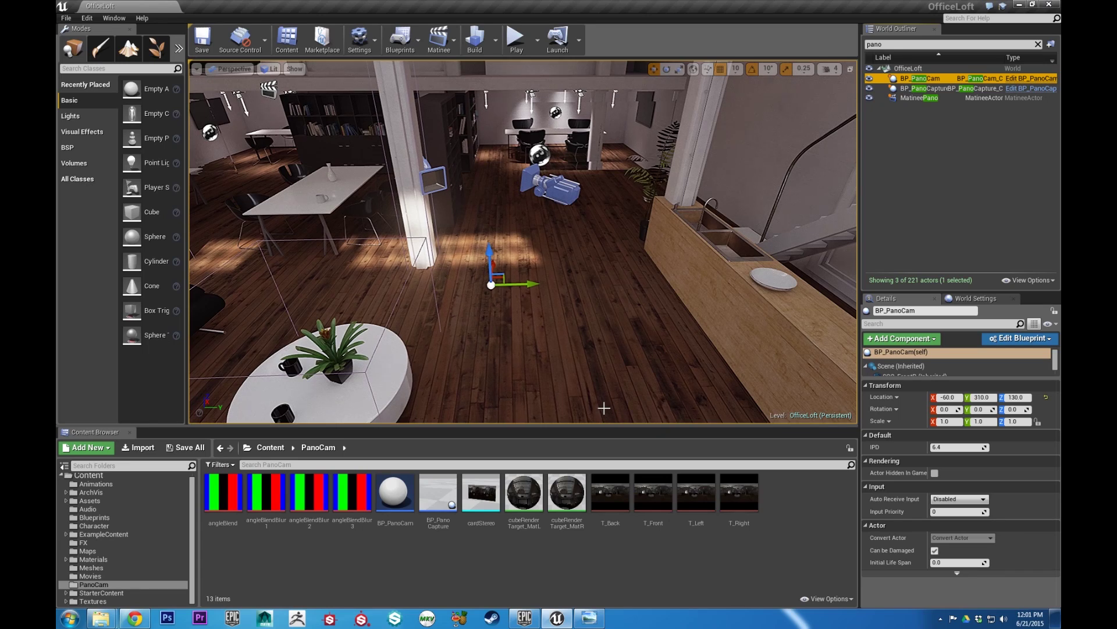
click(524, 495)
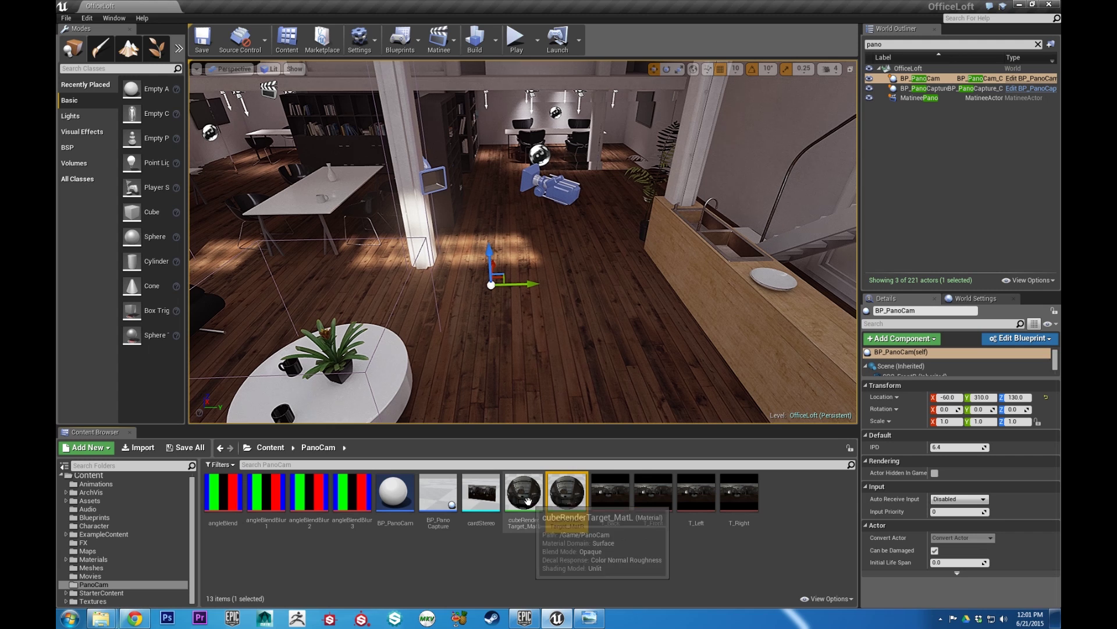
click(568, 496)
double_click(524, 492)
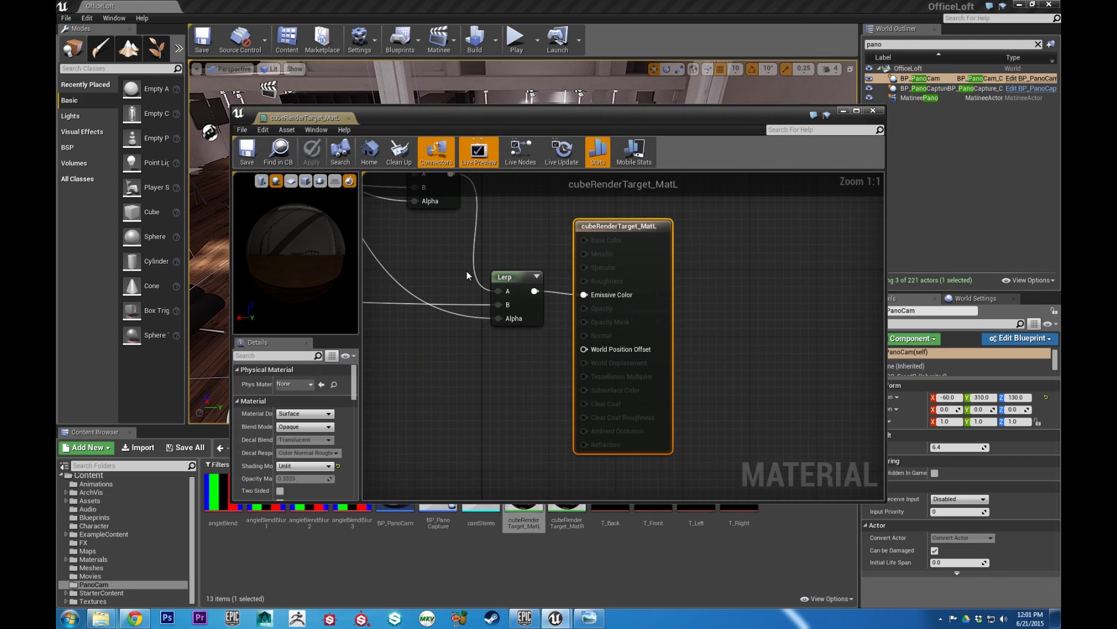
Set the RGB blend mask Texture Sample node's texture to angleBlendBlur3.
right_drag(489, 385, 793, 489)
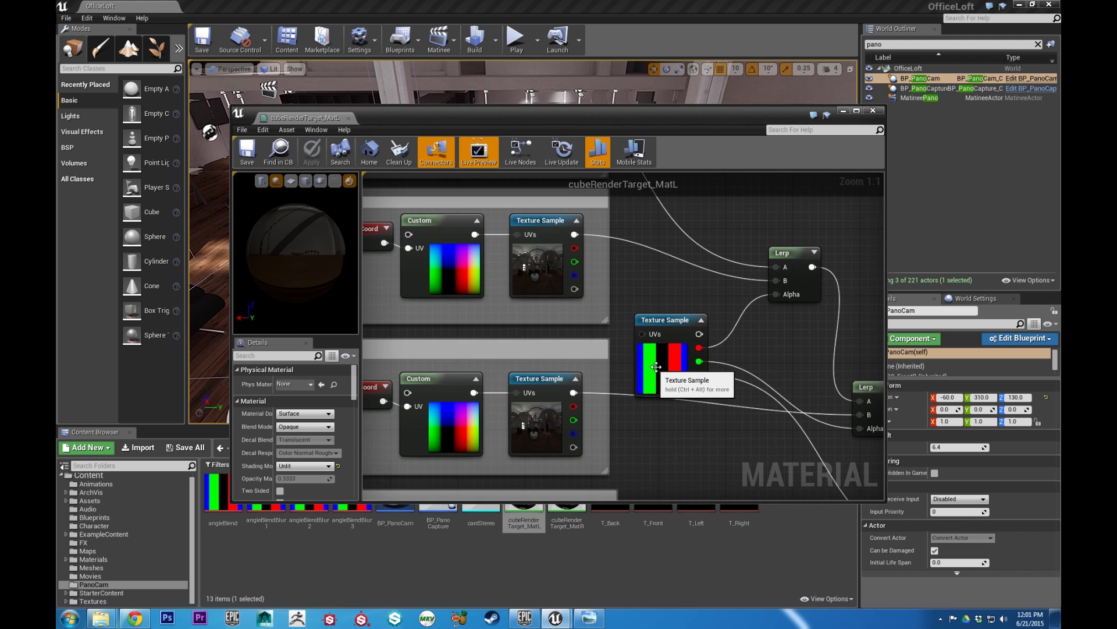
click(654, 365)
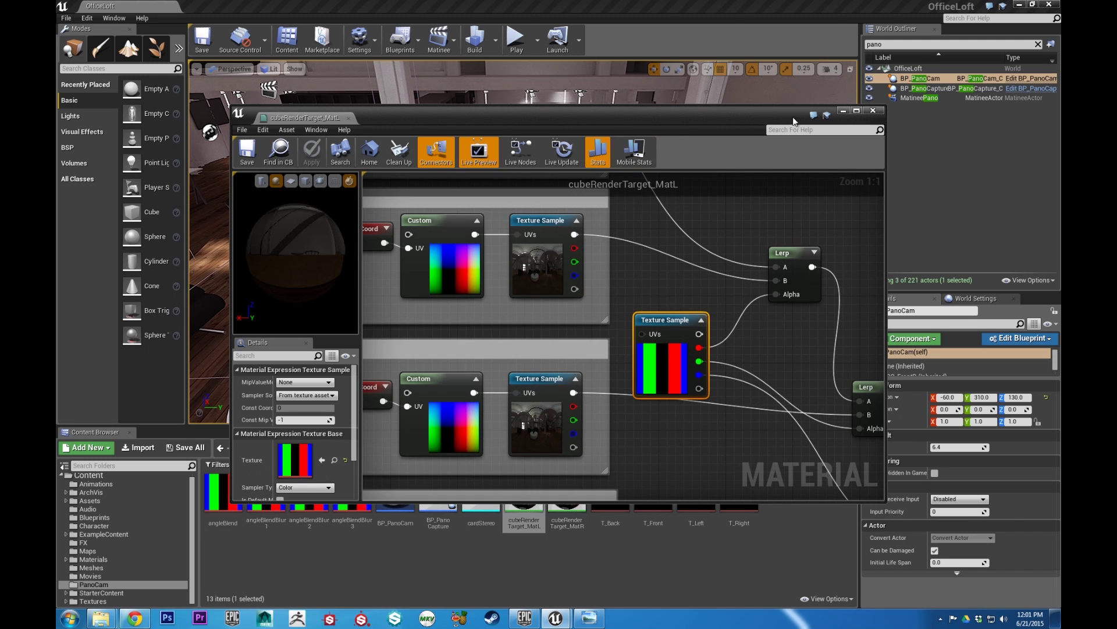
click(857, 112)
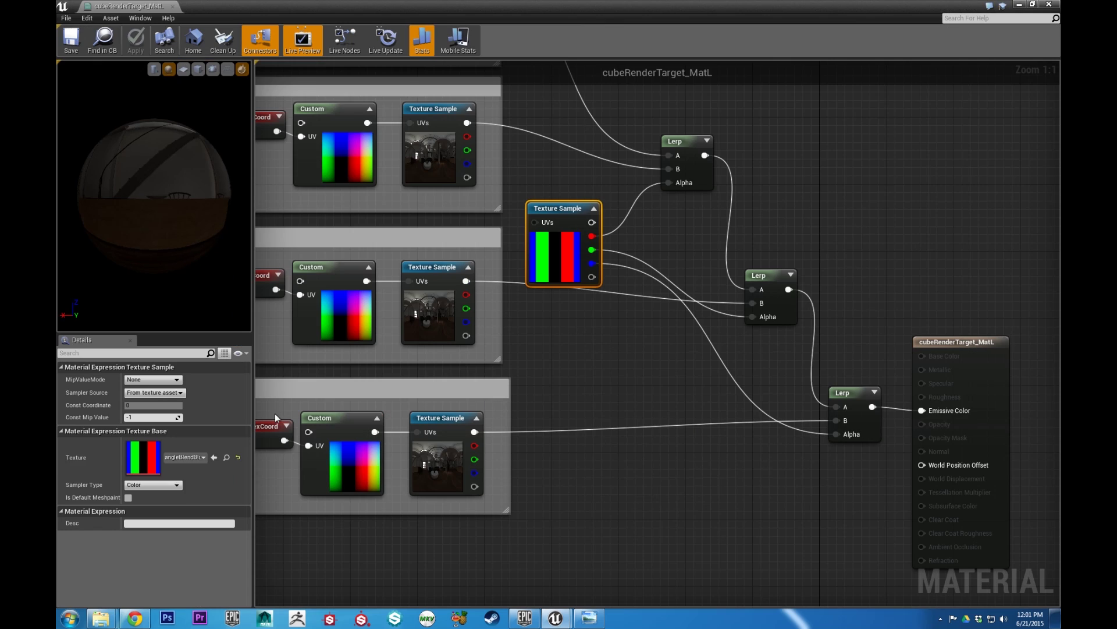
click(197, 457)
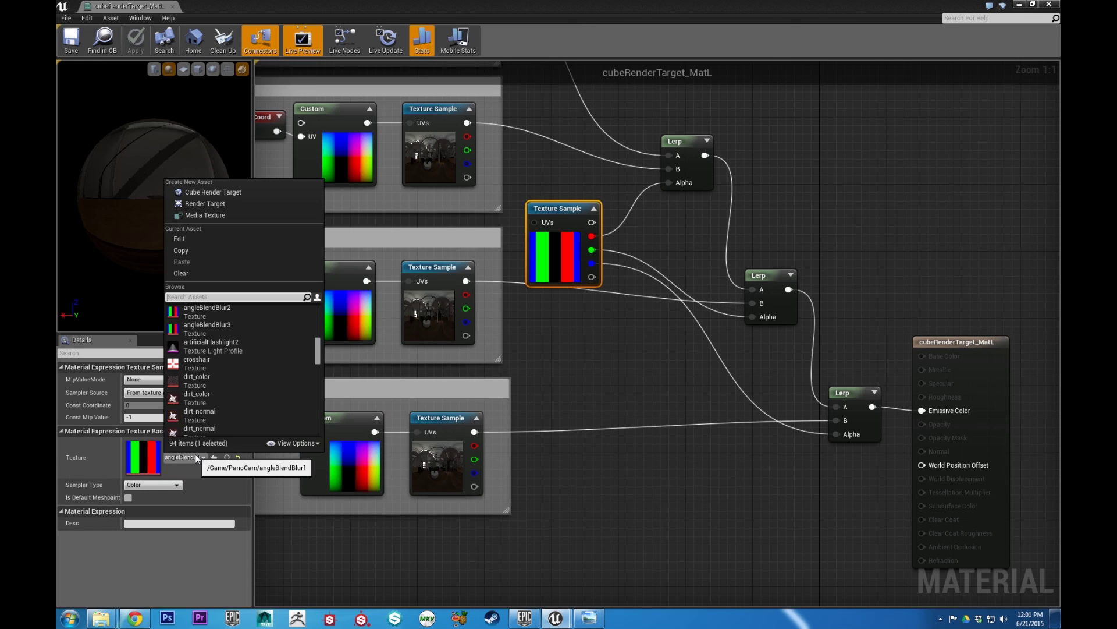
click(207, 329)
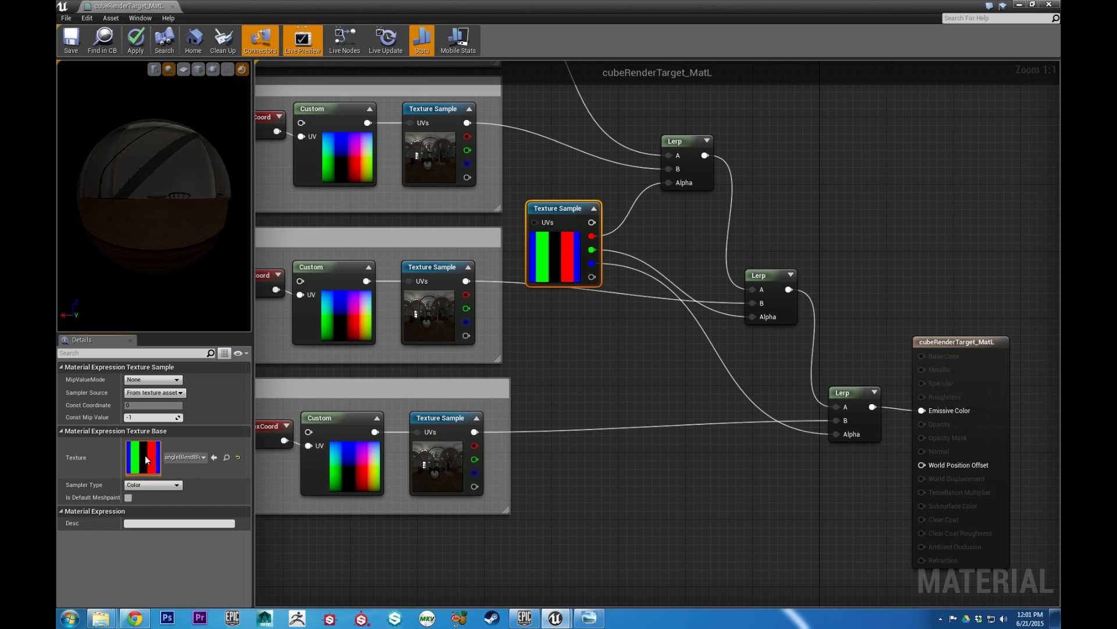
click(227, 458)
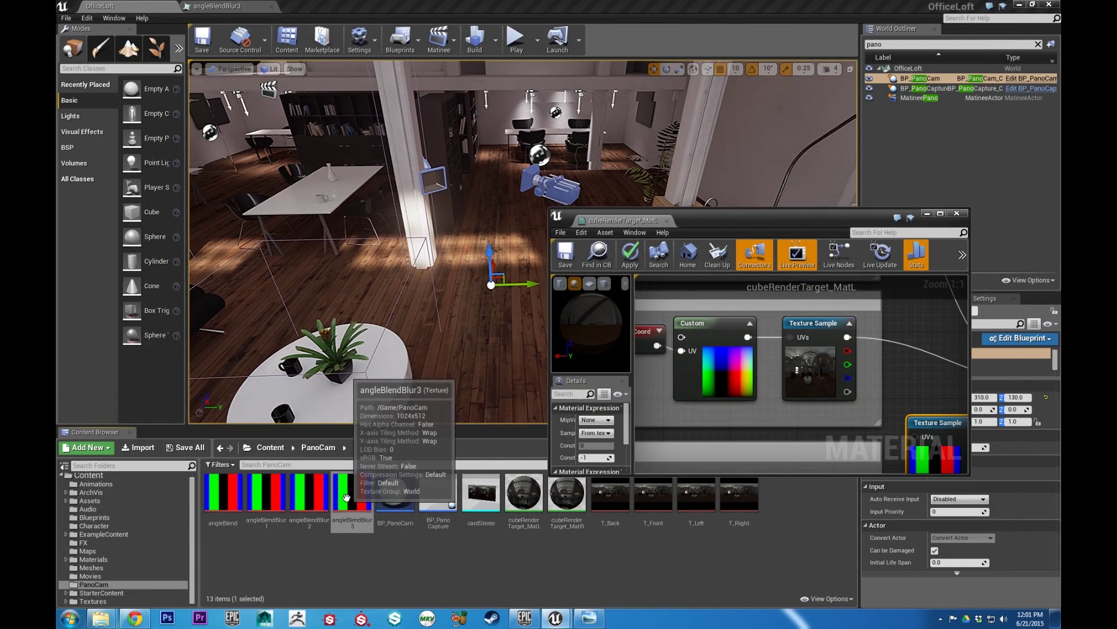
Open the angleBlendBlur3 texture, then close cubeRenderTarget_MatL and apply its changes.
double_click(352, 495)
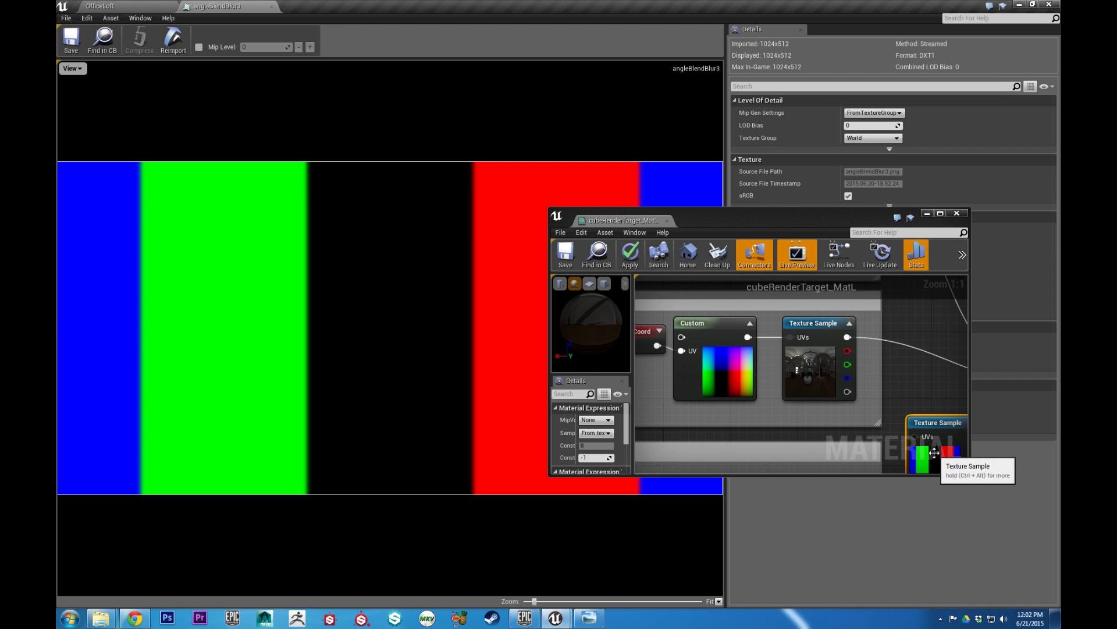
right_drag(917, 411, 920, 379)
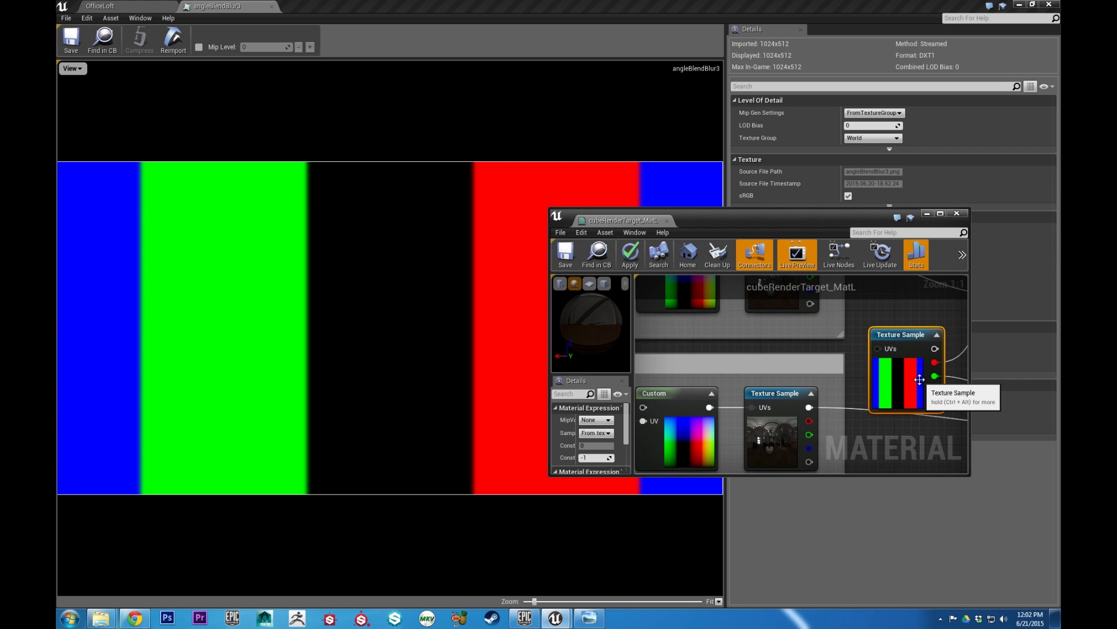
click(957, 214)
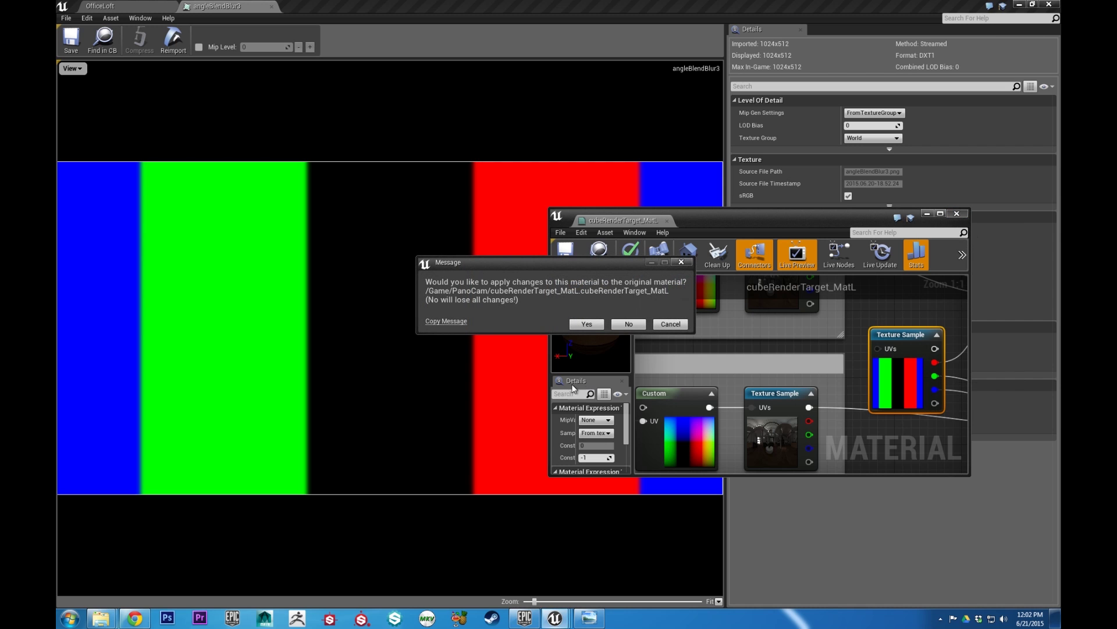
click(629, 324)
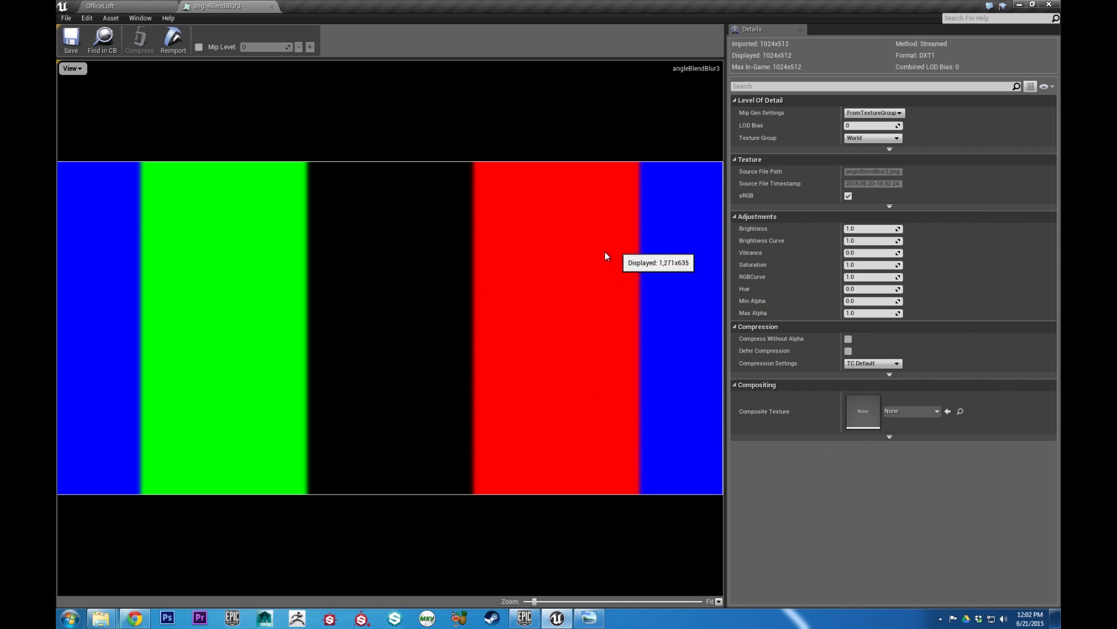
mouse_move(508, 211)
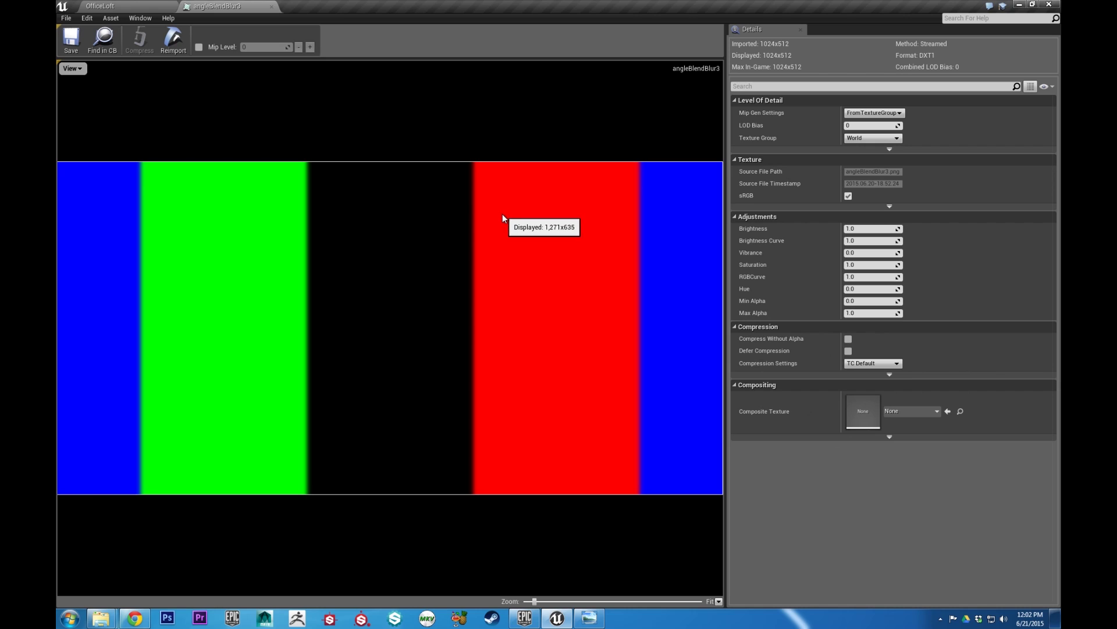